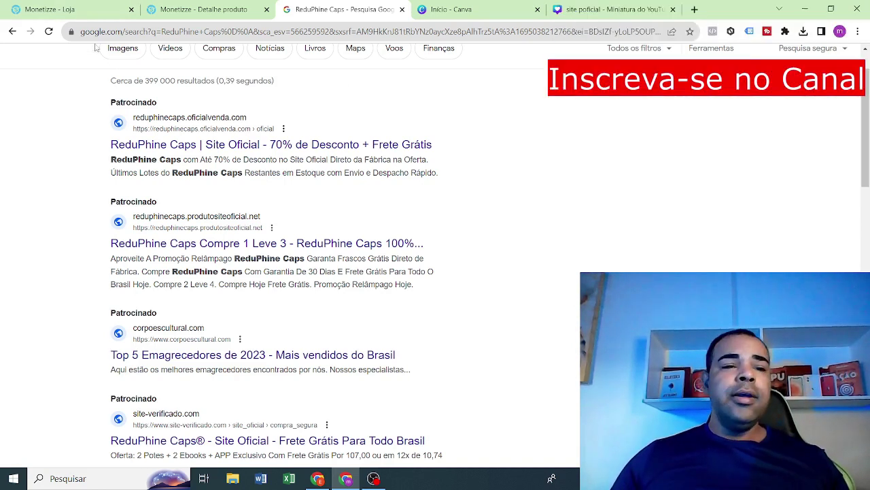
- Review the ReduPhine Caps offer in the Monetizze store and its average monthly searches in the Google Ads keyword planner
left_click(76, 13)
scroll(204, 163, "down", 4)
scroll(232, 153, "up", 4)
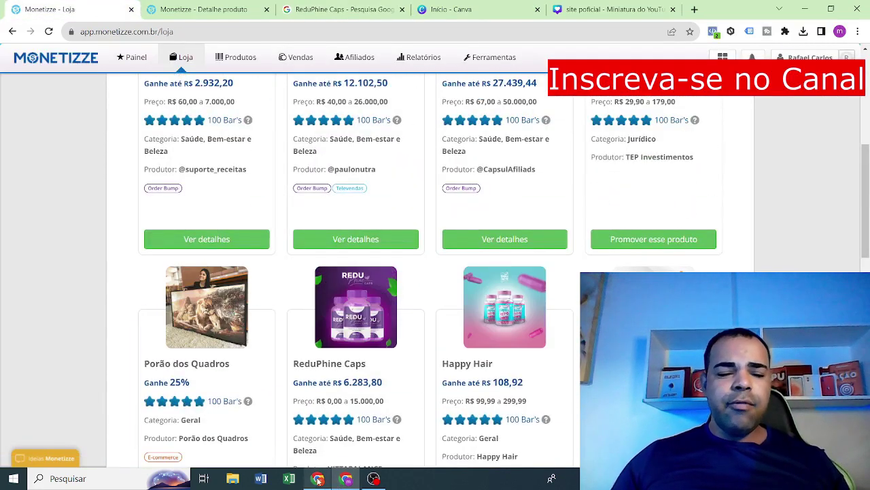
key("alt+Tab")
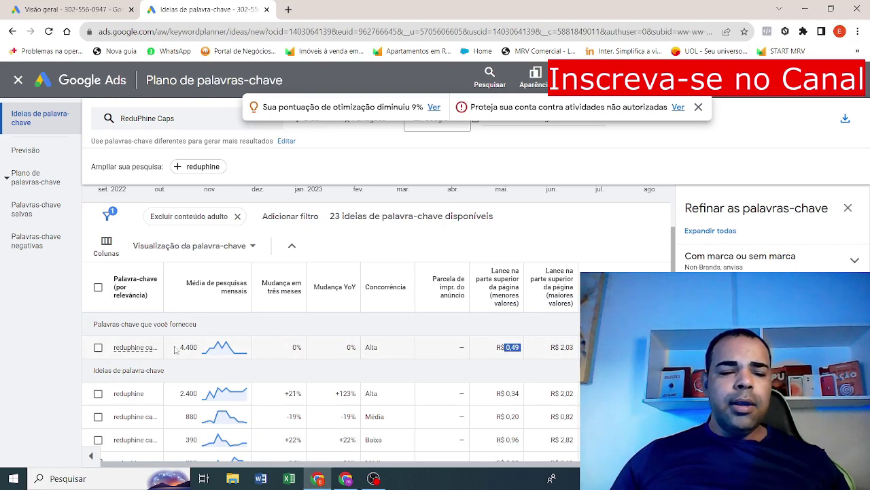
left_click_drag(175, 350, 207, 348)
mouse_move(206, 352)
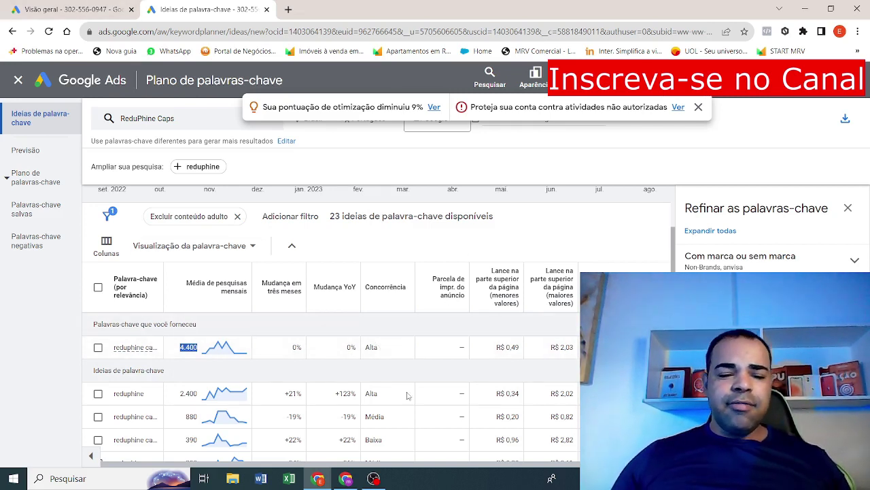
- Switch back to the Google search results for ReduPhine Caps and examine the sponsored ads
left_click(346, 478)
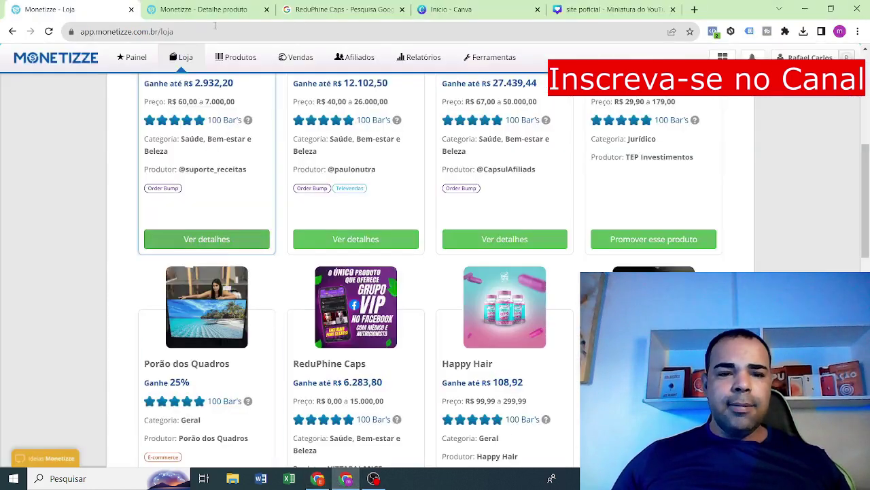
left_click(343, 9)
scroll(202, 208, "up", 2)
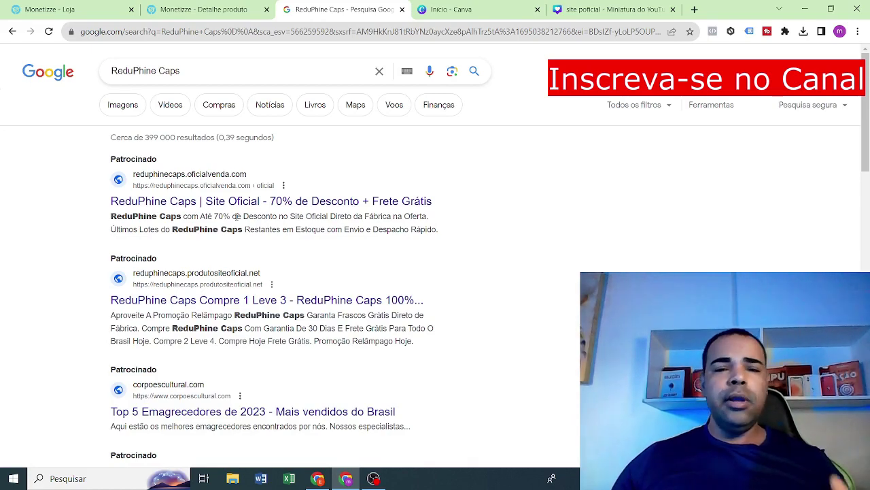
scroll(236, 216, "down", 1)
scroll(305, 120, "up", 1)
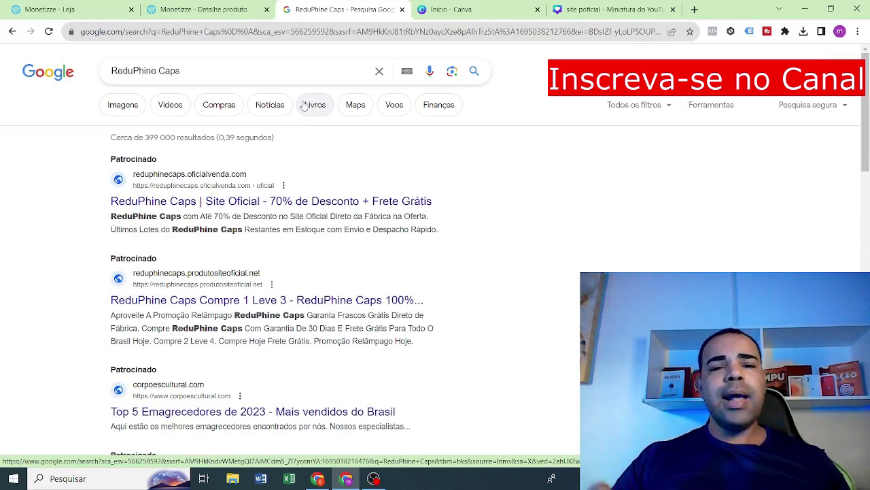
- Look through Canva's home page for the YouTube thumbnail format and view the finished ReduPhine Caps thumbnail design
left_click(449, 9)
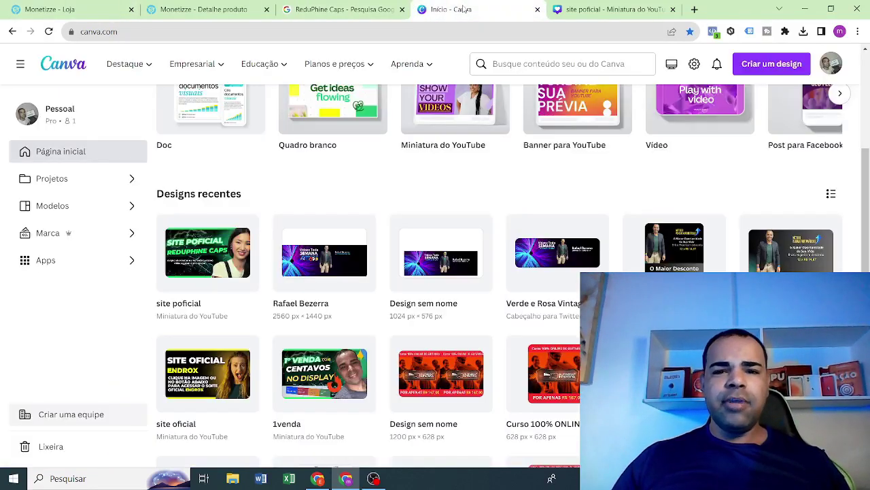
scroll(297, 251, "up", 3)
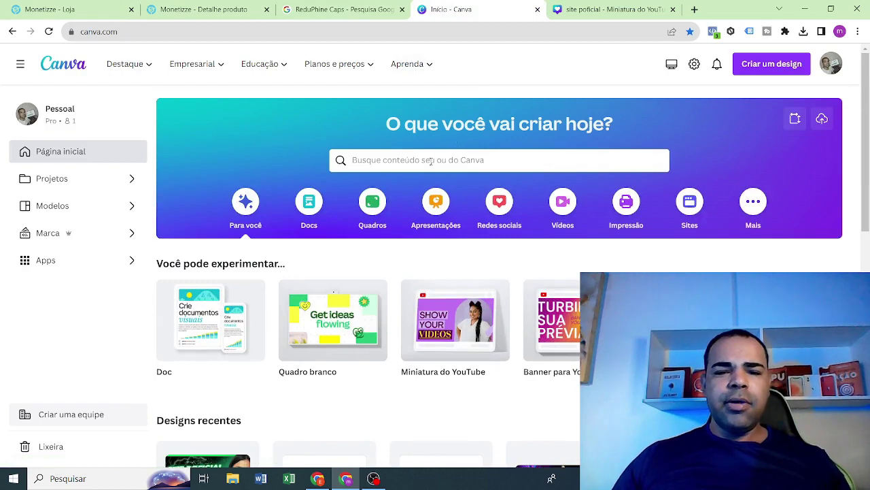
left_click(430, 161)
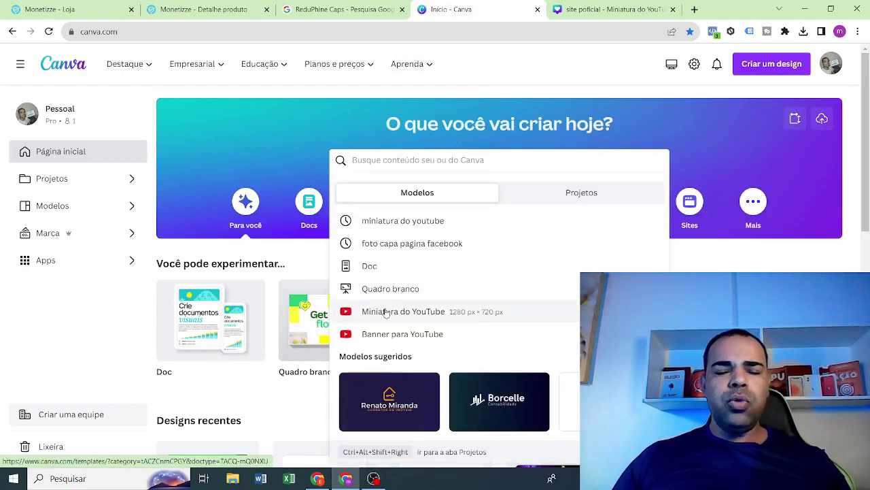
left_click(612, 9)
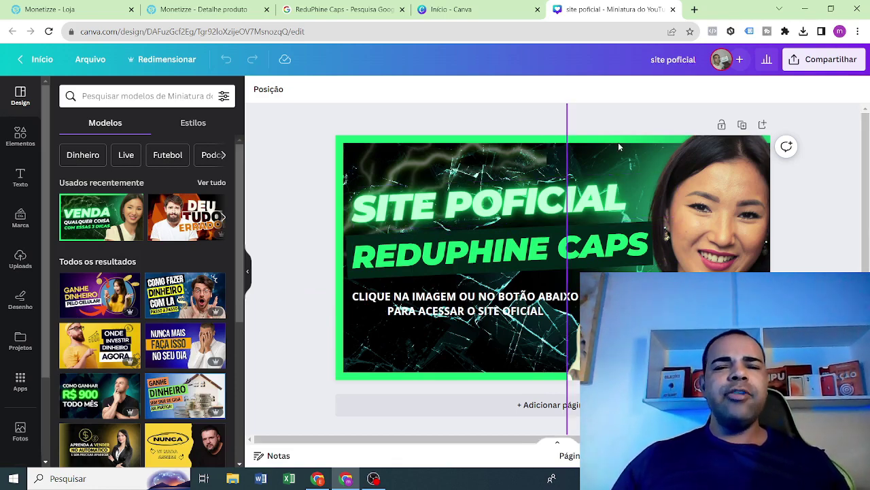
left_click(451, 9)
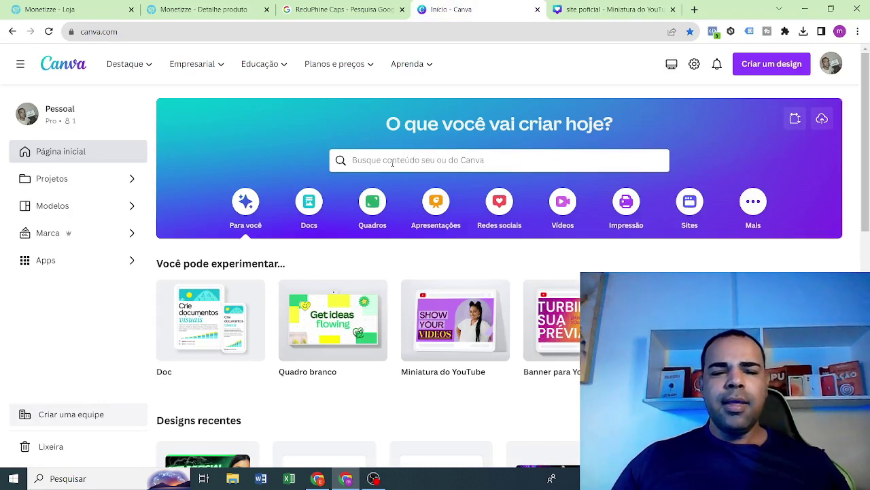
left_click(589, 10)
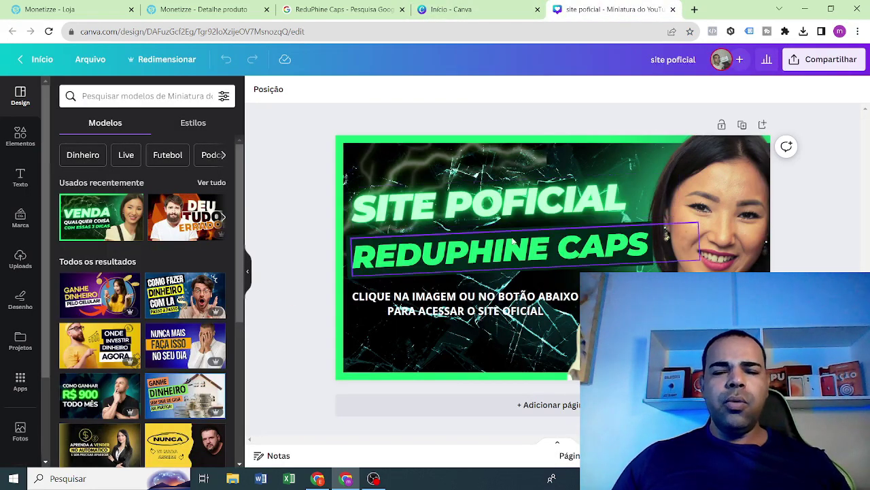
left_click_drag(292, 105, 334, 316)
- Switch to the Google Ads browser window and open the vendasonlinetjp.com WordPress admin in a new tab
left_click(317, 478)
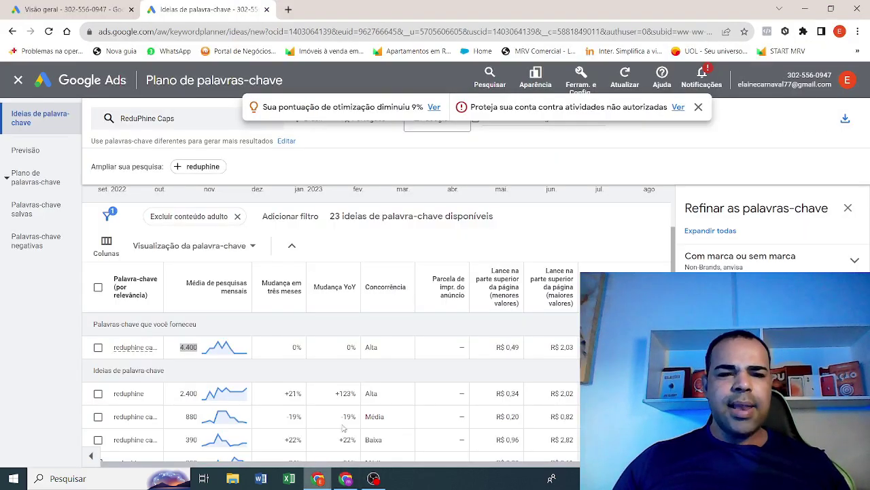
left_click(289, 9)
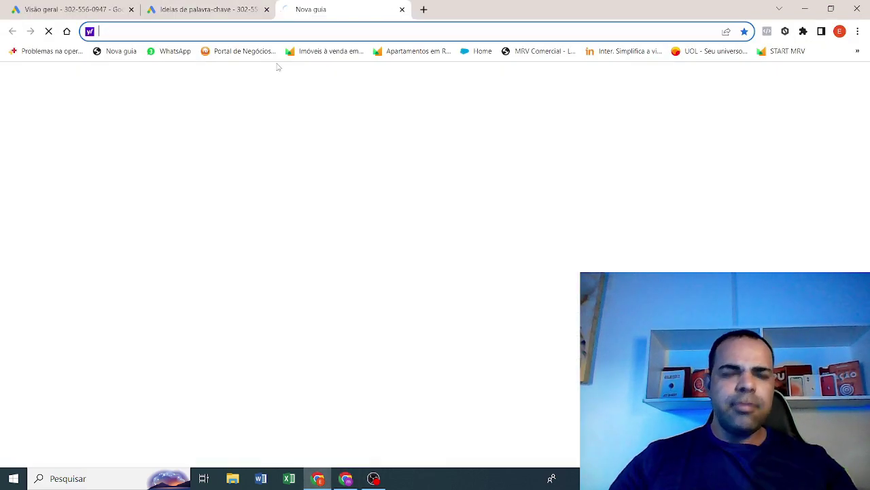
type("VENDAS")
key("Return")
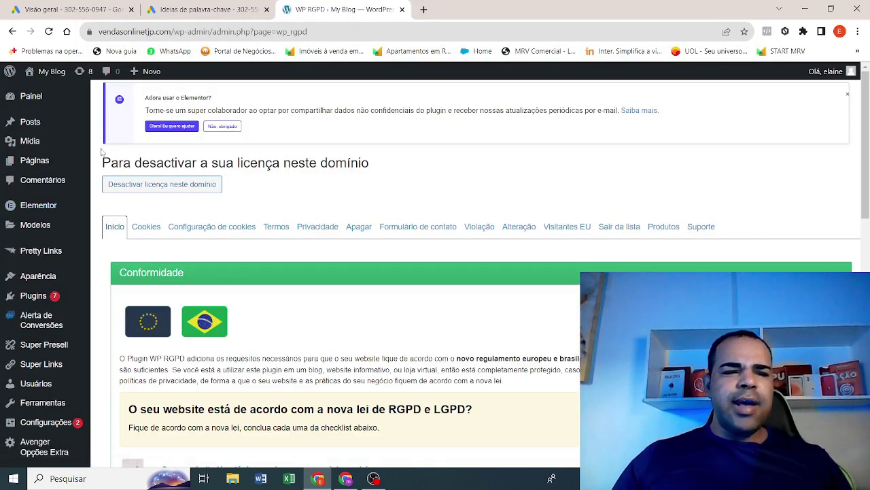
- Create a new WordPress page titled "reduphine-caps" and publish it
mouse_move(68, 167)
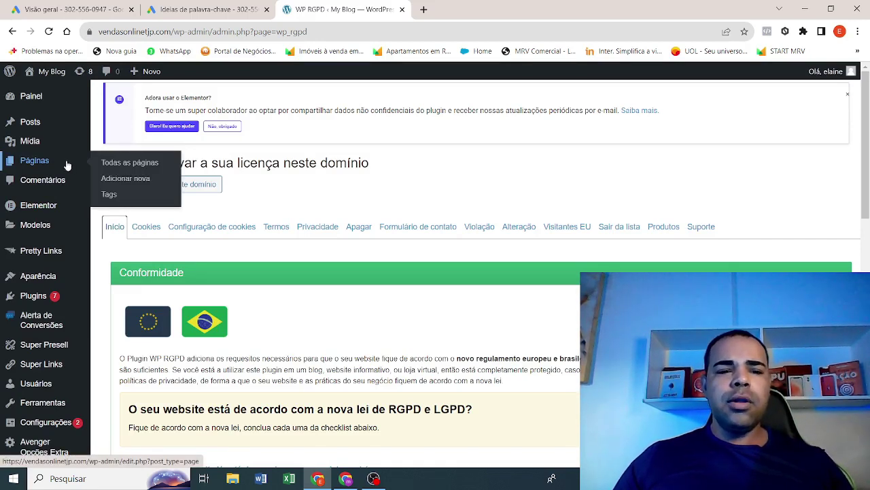
left_click(130, 166)
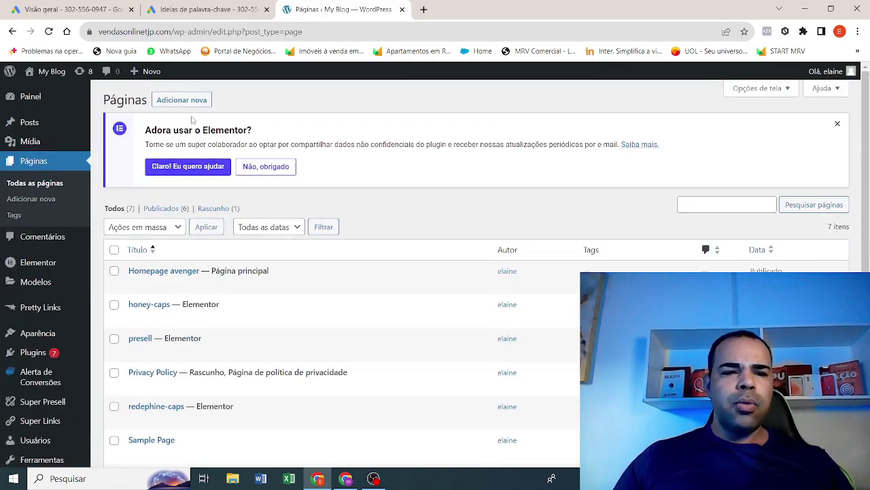
left_click(190, 102)
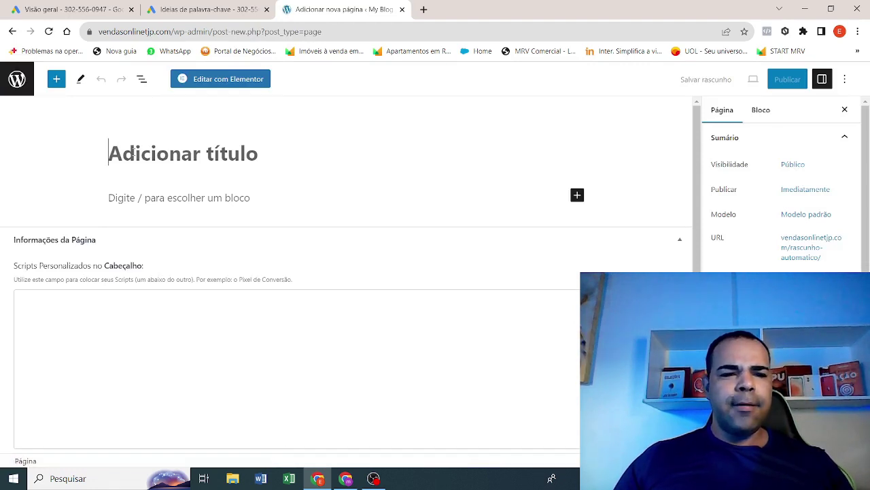
type("redu")
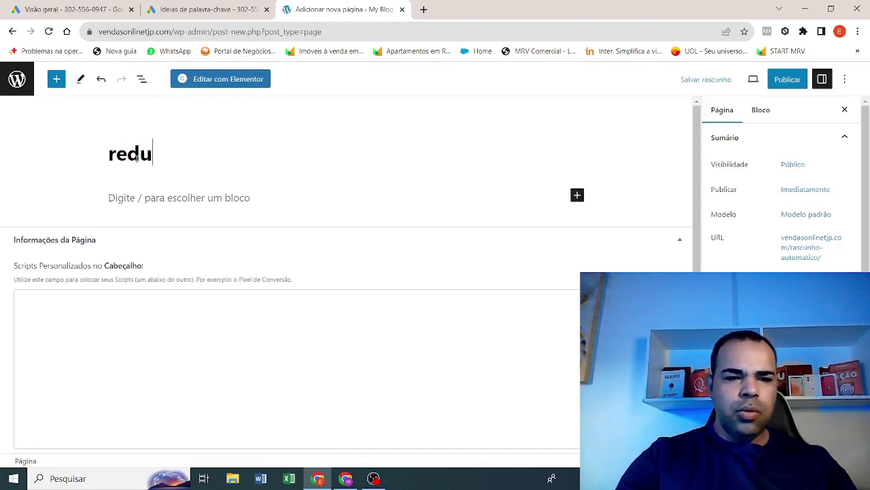
type("phine")
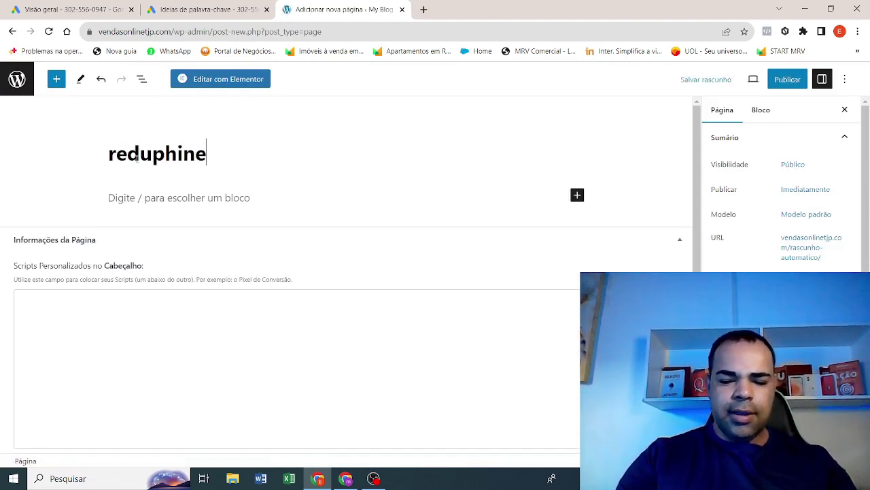
type("-ca")
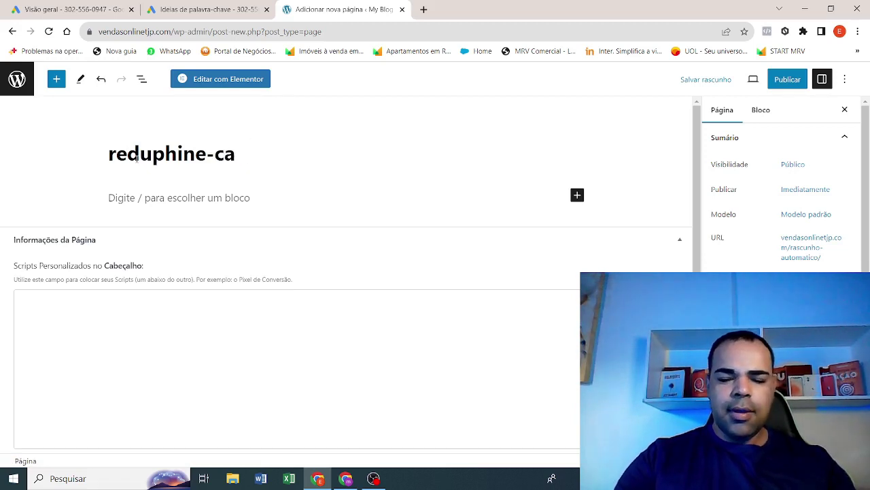
type("ops")
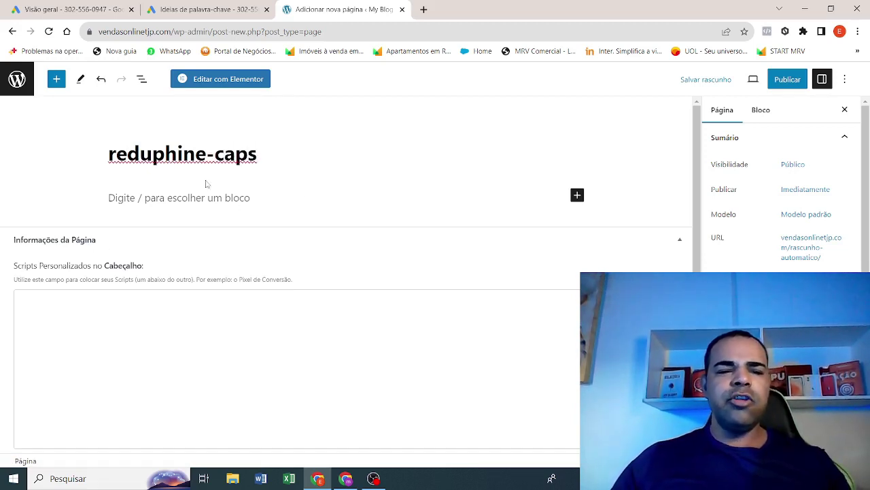
left_click_drag(316, 163, 195, 153)
left_click(787, 79)
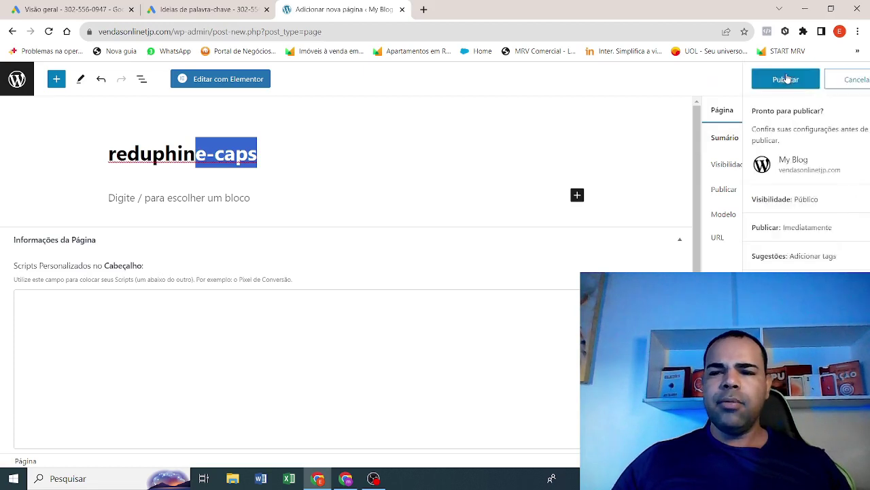
left_click(752, 86)
- Open the page in Elementor and change its page layout to a blank canvas without the site header, page title or sidebar
left_click(246, 79)
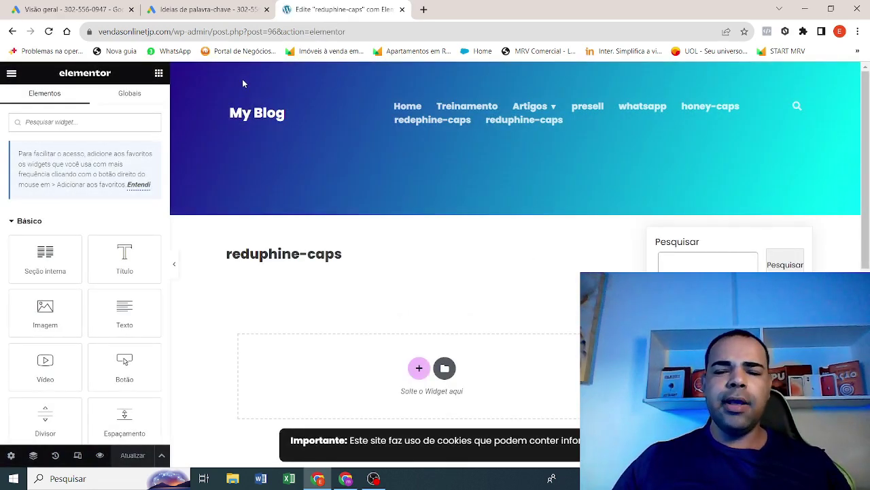
left_click(11, 454)
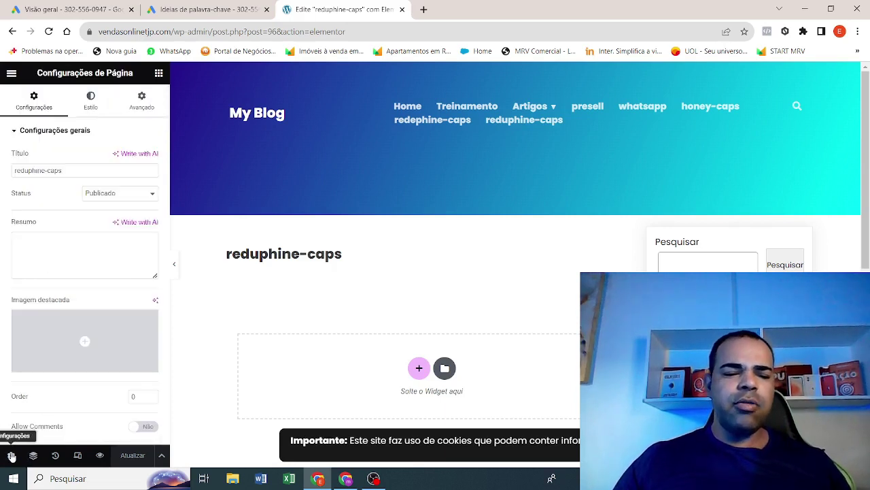
scroll(66, 389, "down", 2)
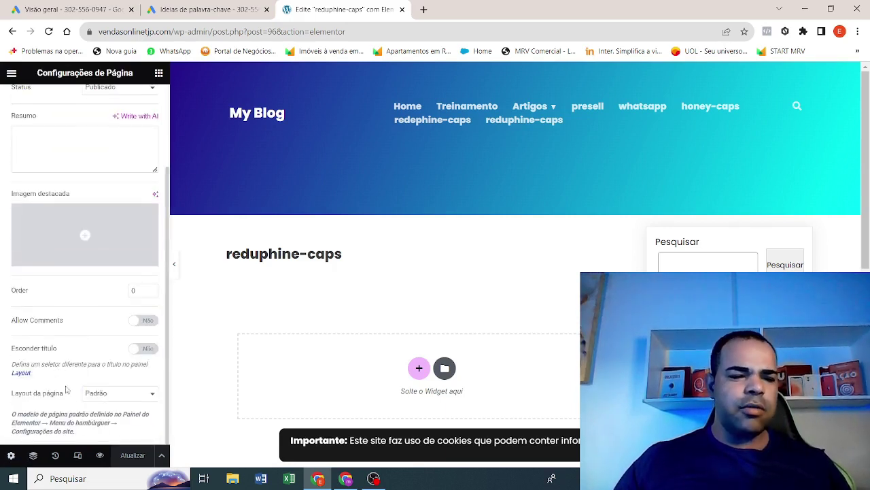
left_click(131, 394)
left_click(132, 311)
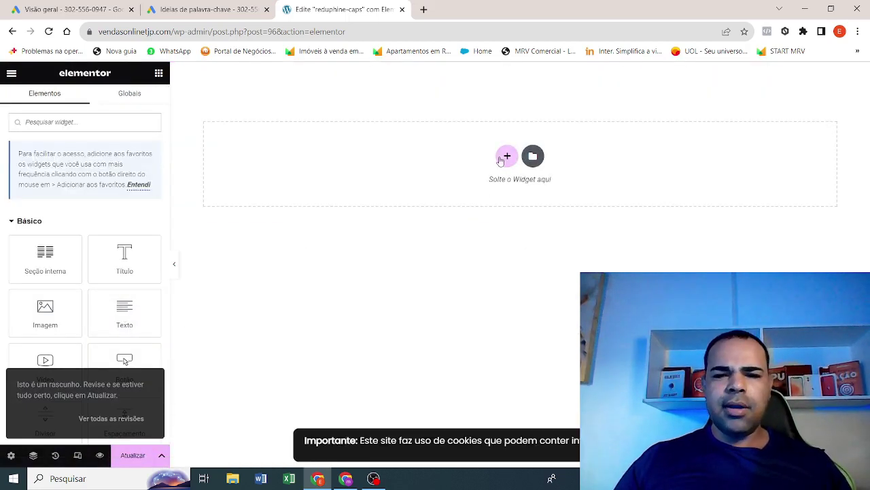
- Add a single-column section to the page and place a Título widget in it
left_click(507, 156)
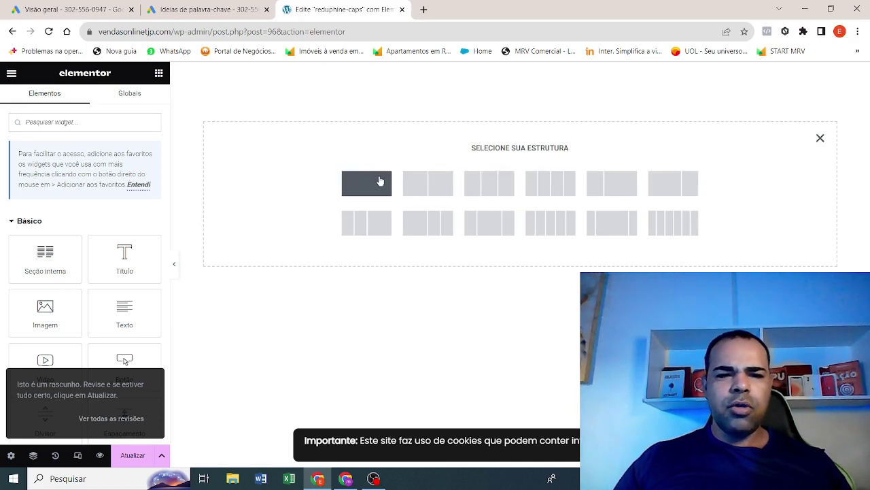
left_click(381, 181)
left_click(158, 73)
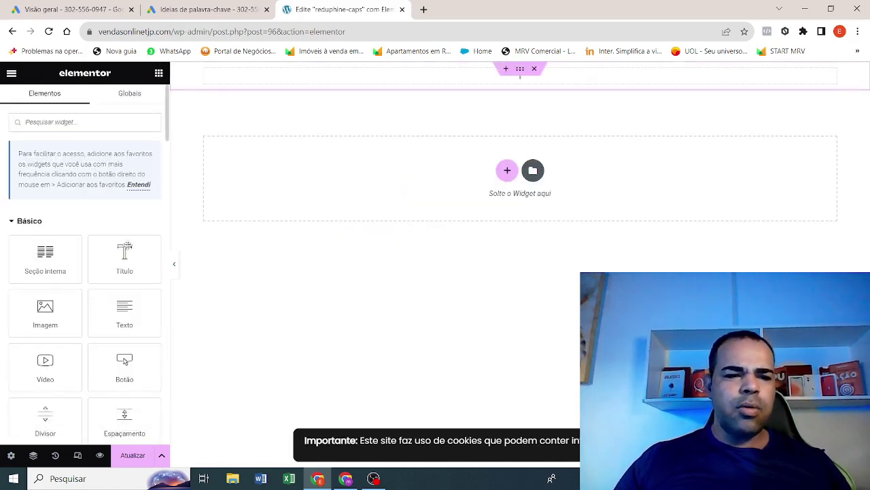
left_click_drag(125, 257, 362, 95)
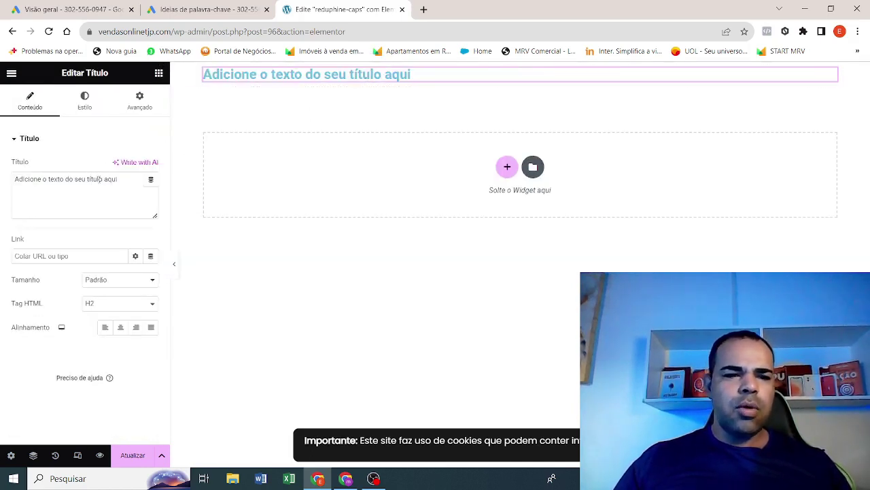
- Set the heading text to "SITE OFICIAL REDUPHINE CAPS" and center it
triple_click(99, 178)
type("SI")
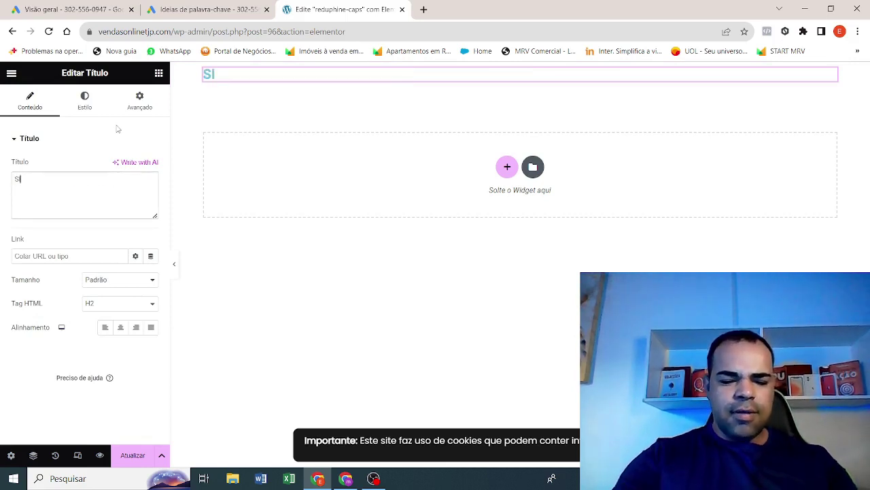
type("TE OFICIA")
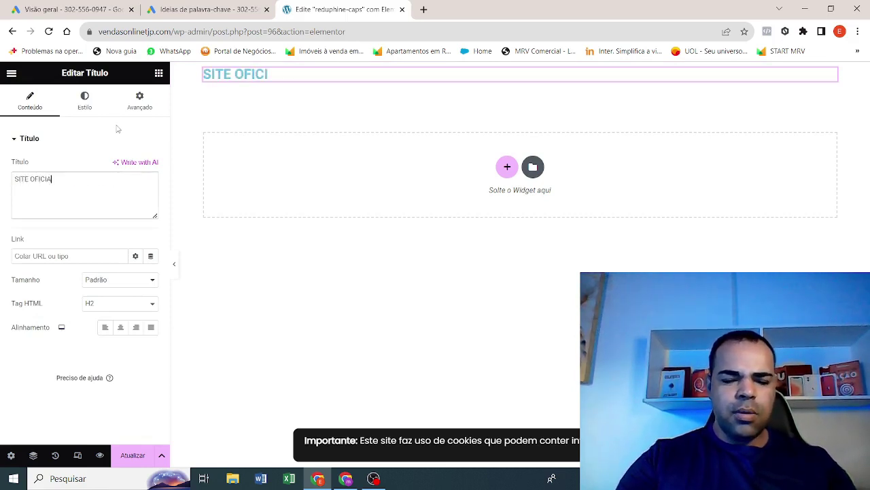
type("L REDUPHI")
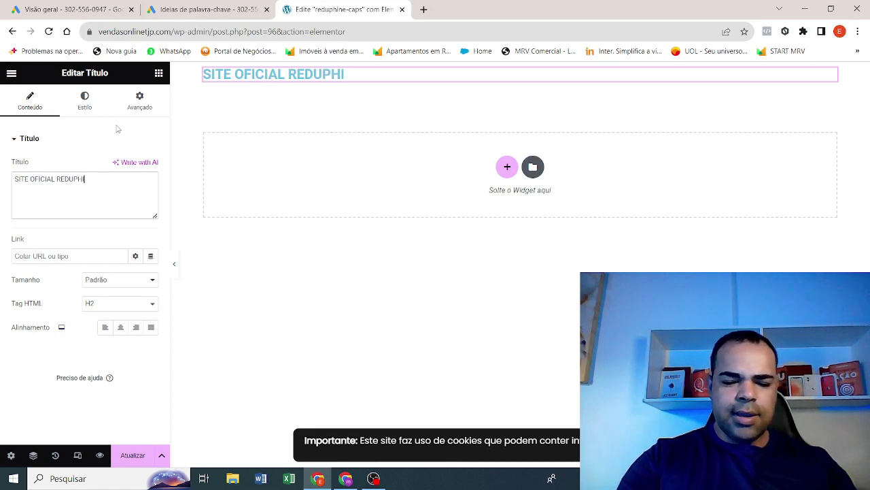
type("NE CAPS")
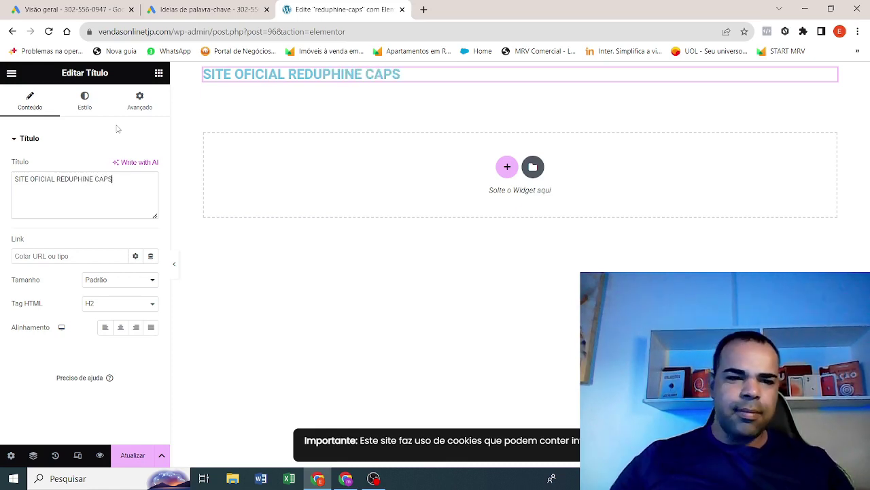
left_click(120, 328)
- Add a single-column section below the heading and place an Imagem widget in it
left_click(507, 170)
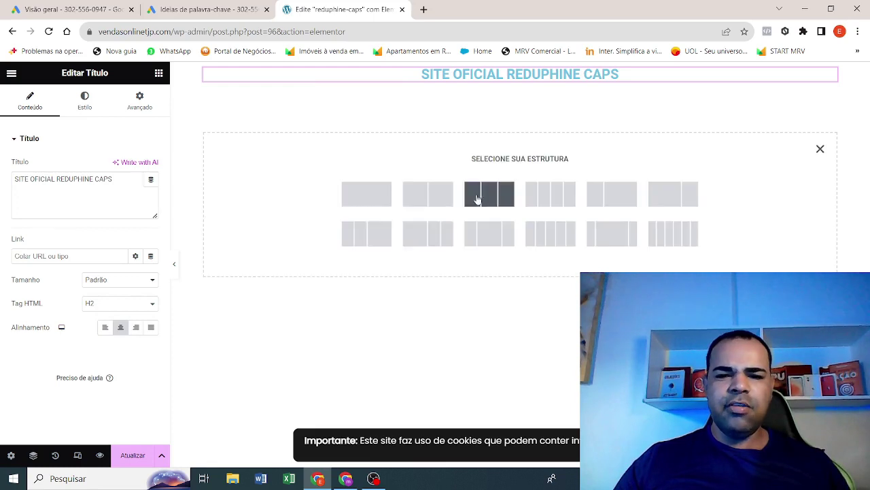
left_click(370, 204)
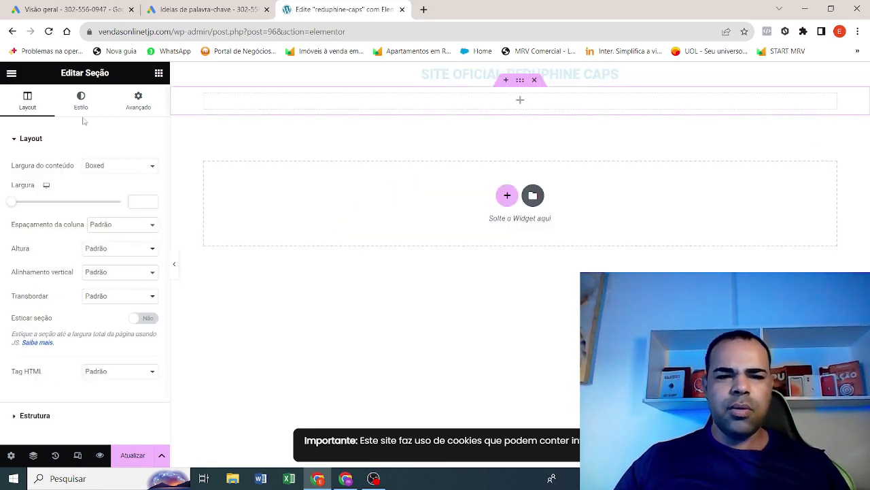
left_click(158, 73)
left_click_drag(60, 317, 449, 102)
- Insert site-poficial.png from the media library into the image widget
left_click(77, 217)
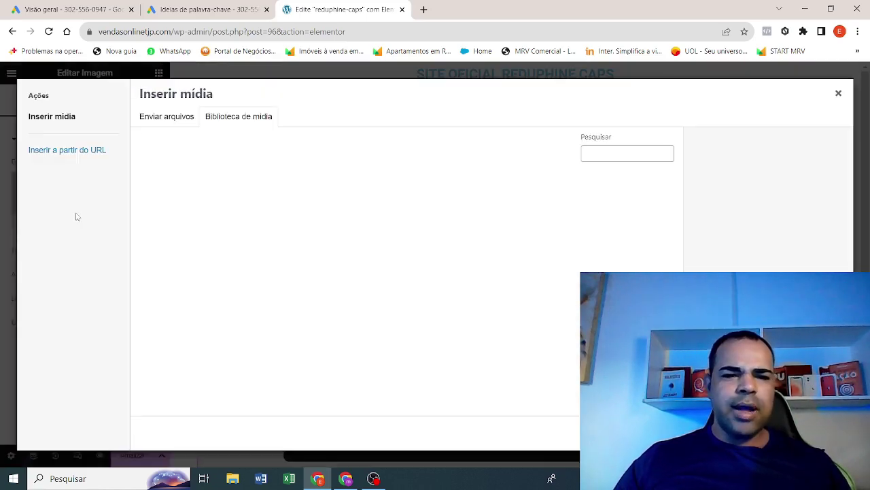
left_click(165, 187)
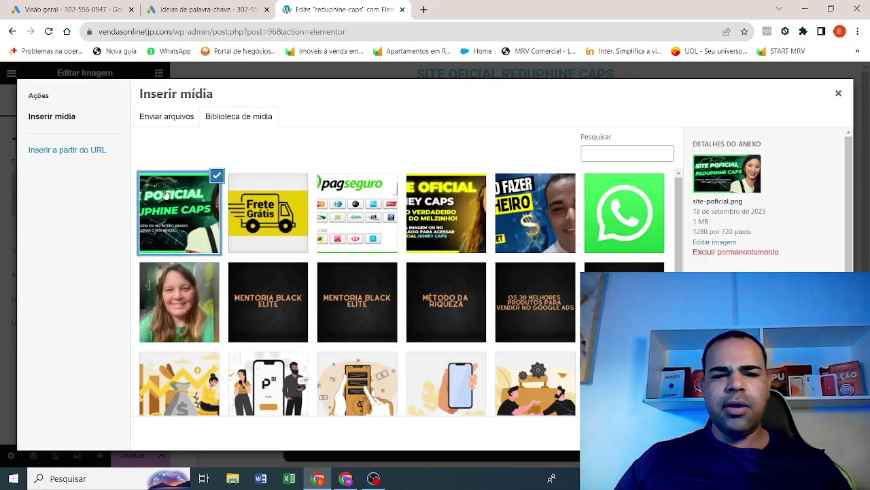
left_click(809, 435)
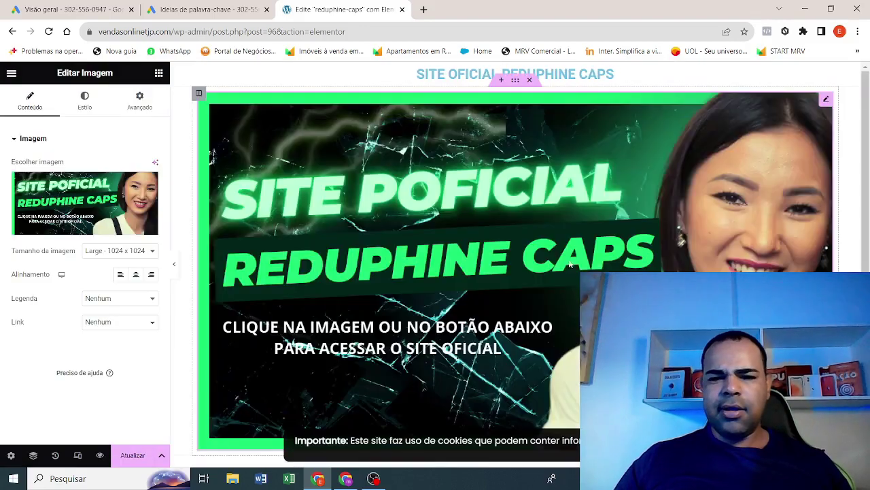
- Add a single-column section below the banner image and place a Texto widget in it
scroll(515, 330, "down", 3)
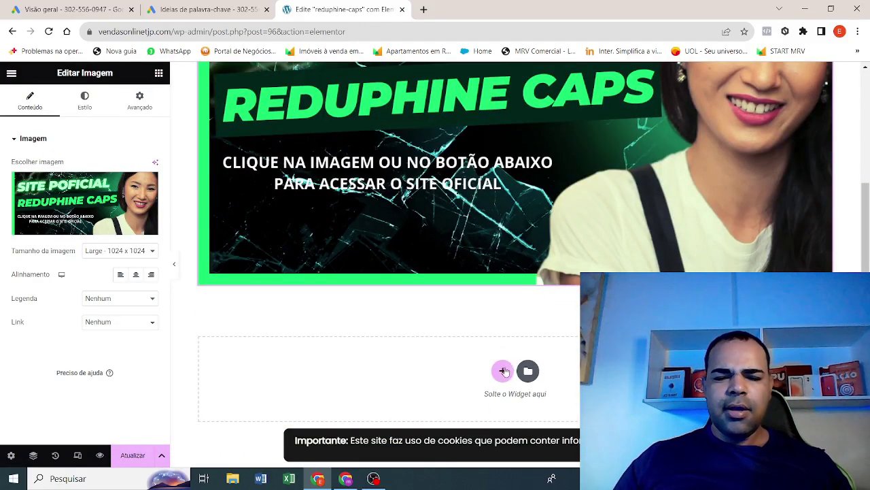
left_click(503, 371)
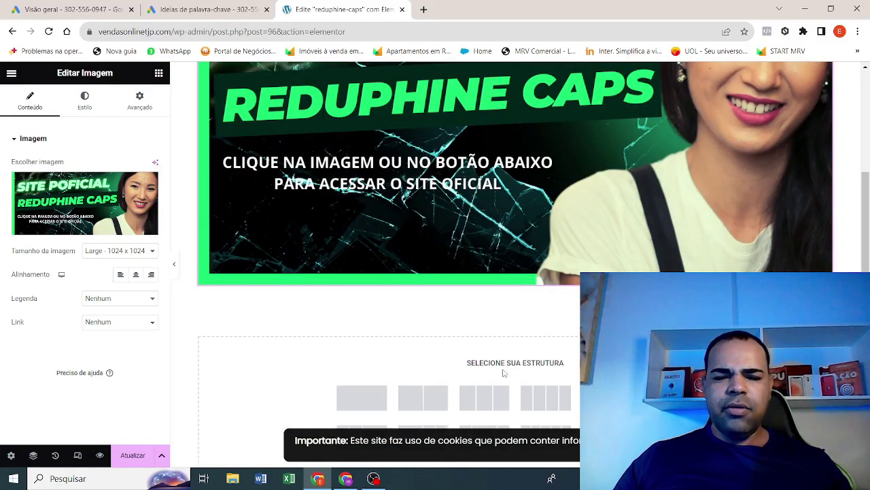
left_click(379, 395)
left_click(158, 72)
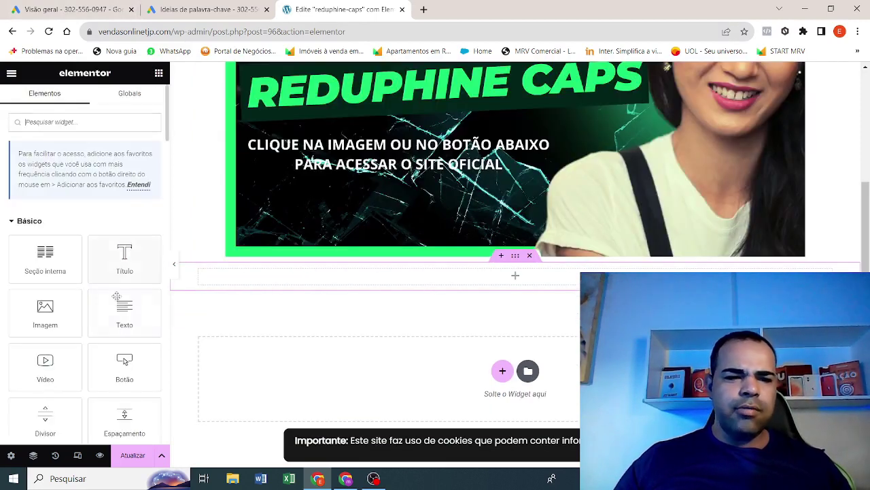
left_click_drag(116, 296, 516, 276)
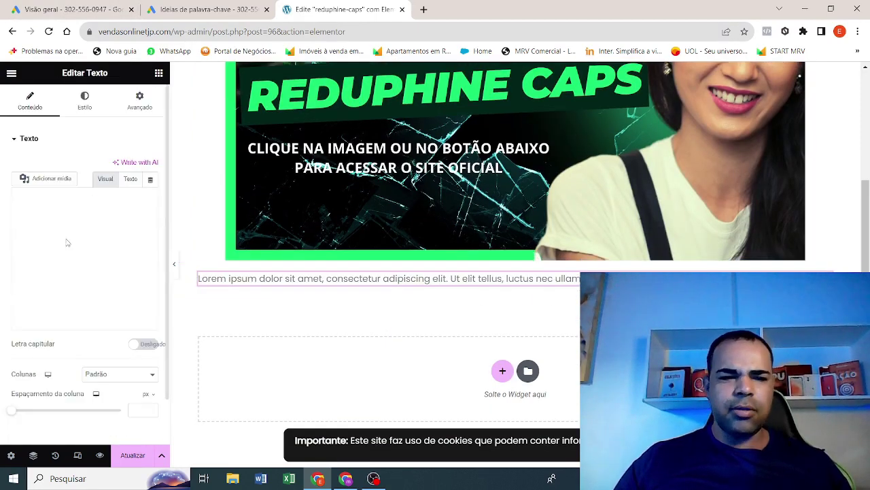
- Replace the placeholder text with "TENHA O MELHOR PRODUTO DO BRASIL REDUPHINE CAPS CLIQUE NO BOTÃO ABAIXO E GANHA FRETE GRÁTIS PARA TODO BRASSIL" and center it
left_click_drag(66, 254, 3, 235)
left_click(106, 280)
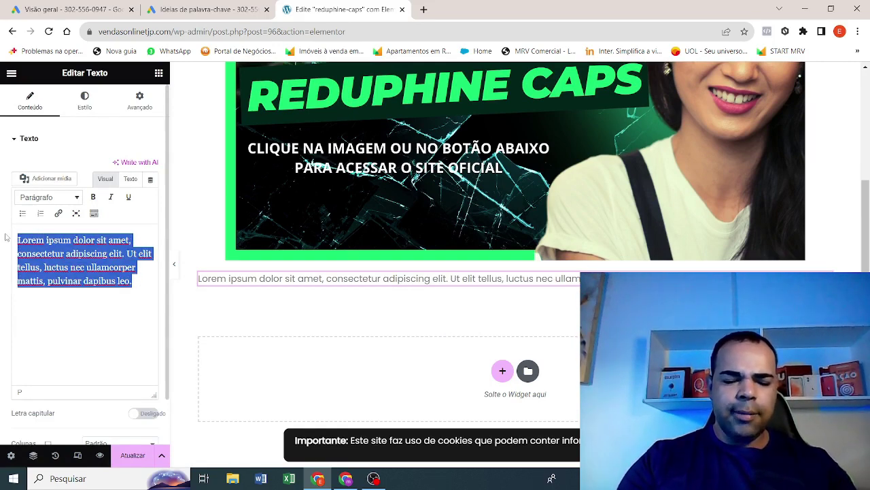
type("TENHA O MEL")
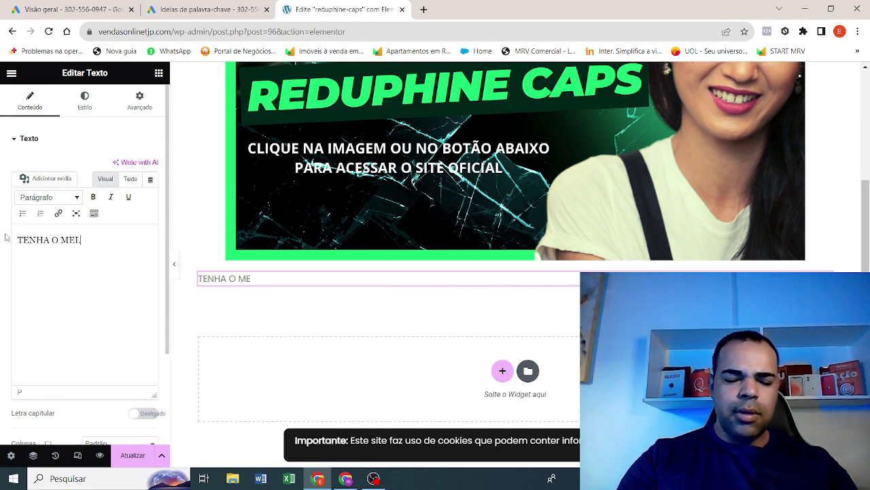
type("HOR PRODUTO")
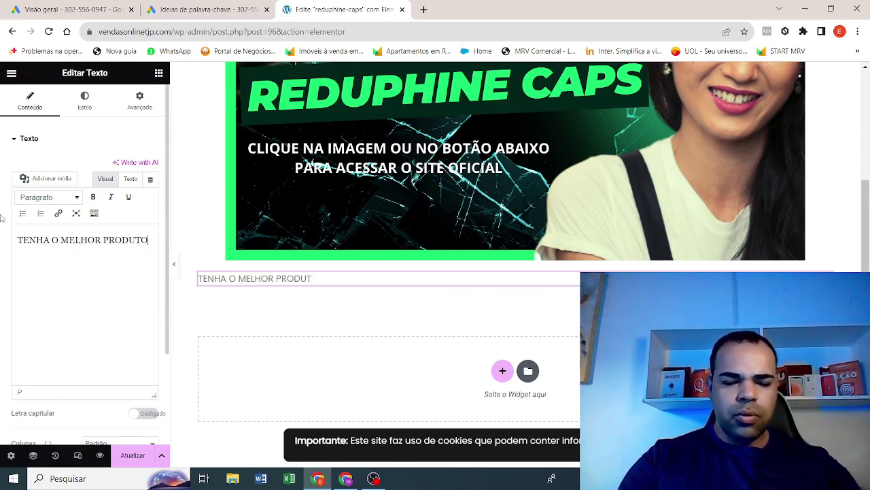
type(" DO BRASIL")
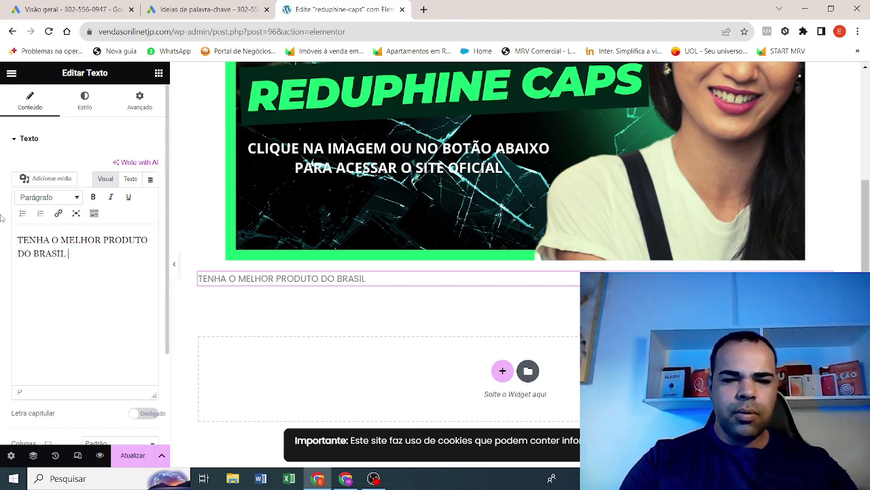
type(" REDUPHINE CAPS")
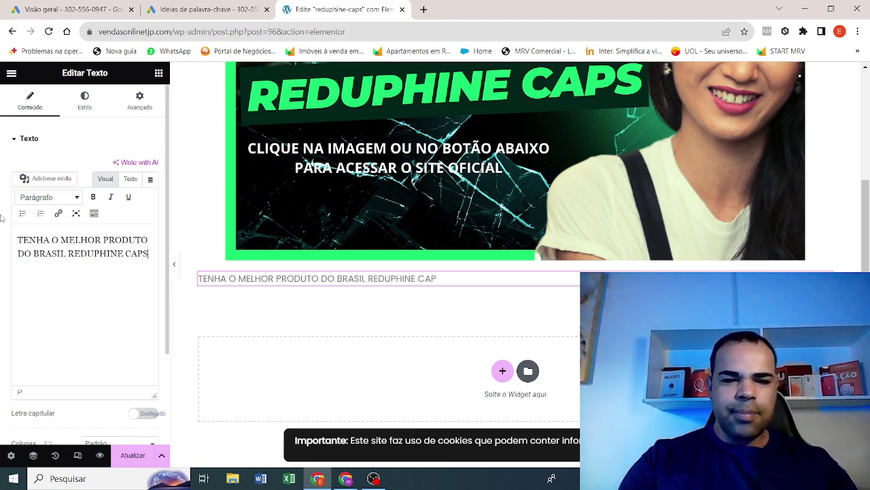
type(" CLIQUE NO")
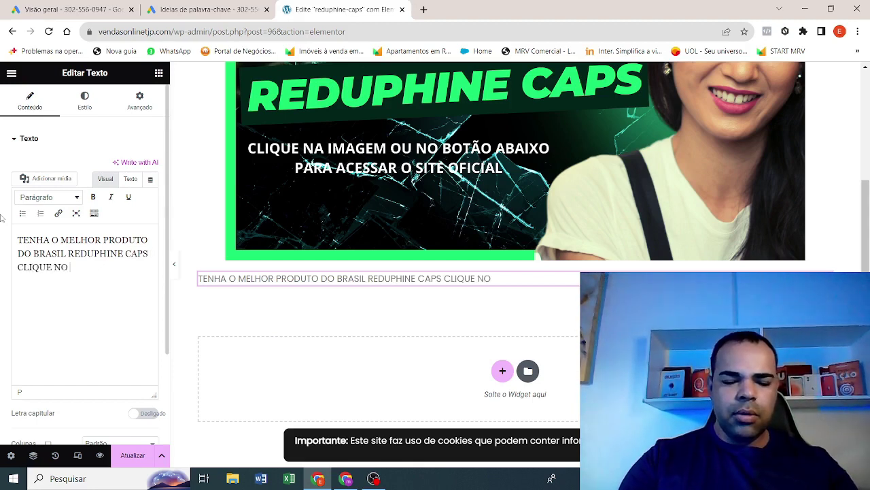
type(" BOTÃO A")
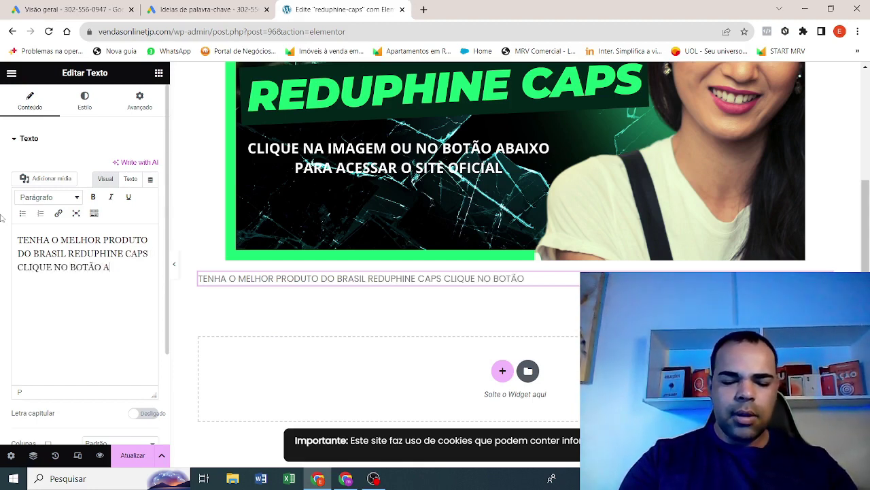
type("BAIXO E GANHA FRETE GRÁTIS PAR")
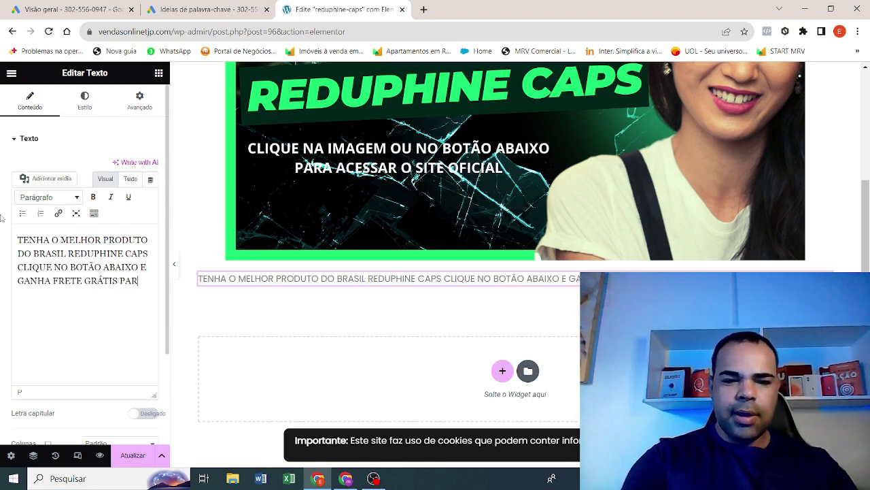
type("A TODO BRASSI")
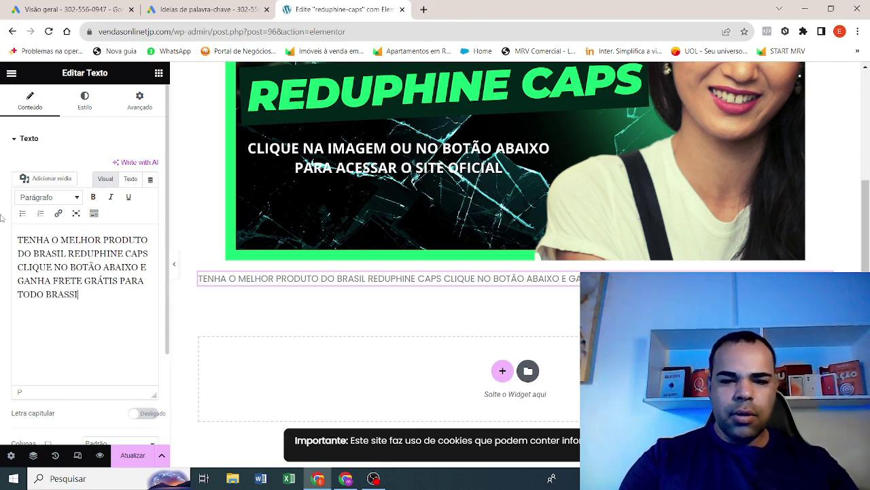
type("L.")
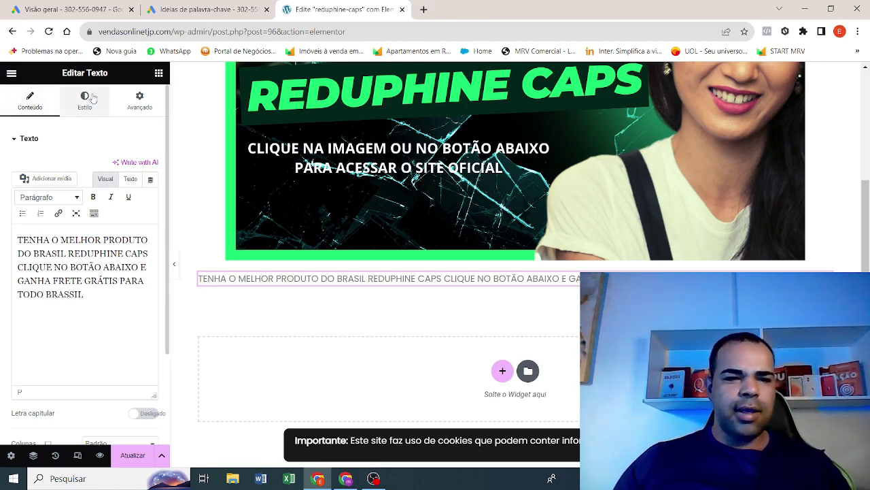
left_click(84, 100)
left_click(121, 166)
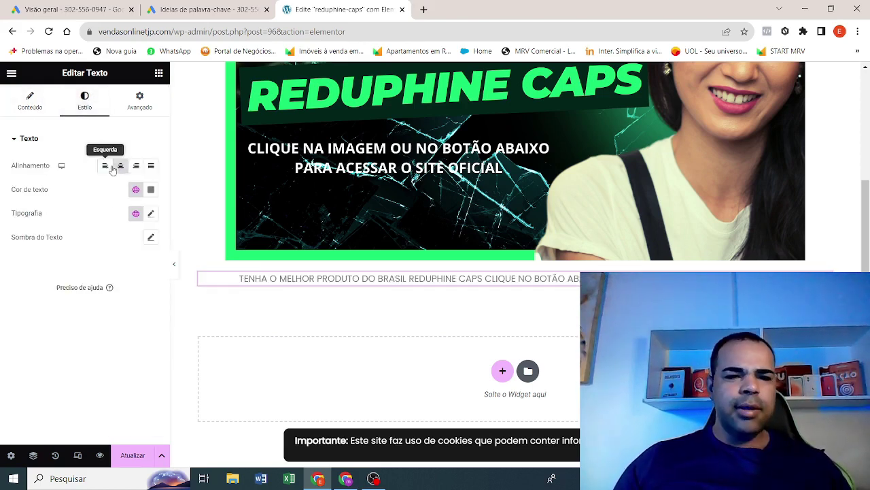
- Add a single-column section below the text and place a Botão widget in it
left_click(503, 371)
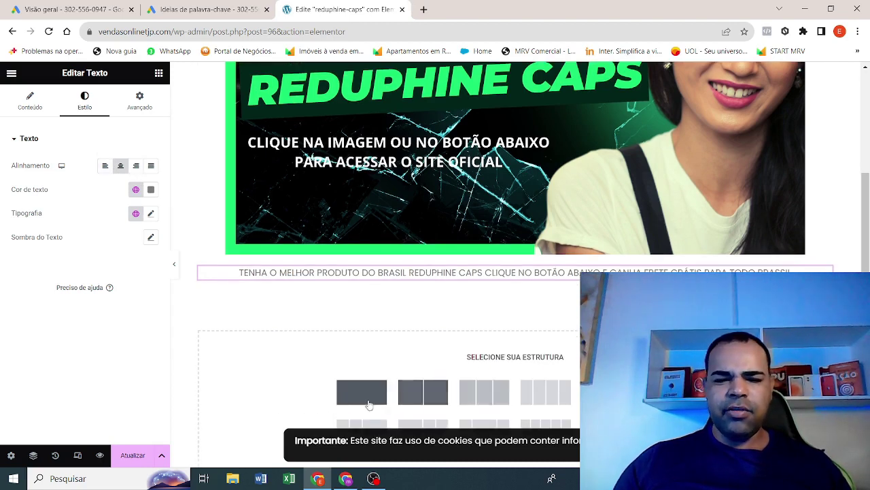
left_click(357, 395)
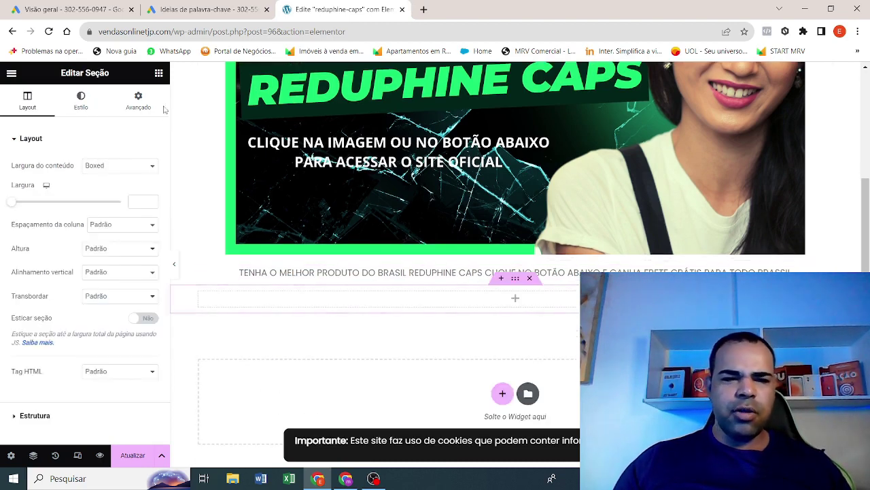
left_click(159, 73)
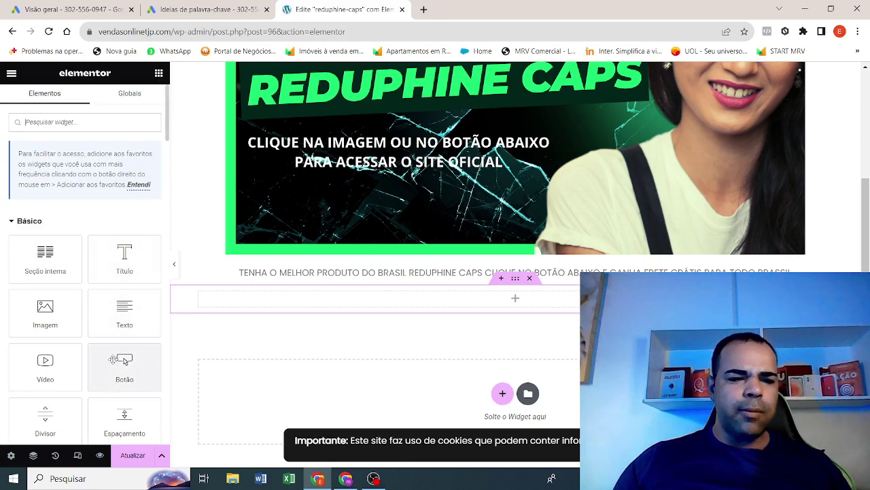
left_click_drag(110, 371, 468, 308)
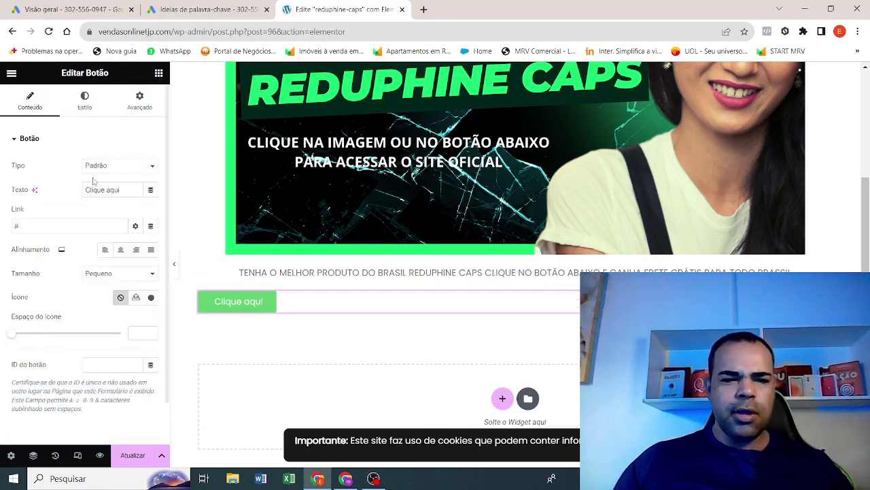
- Set the button text to "CLIQUE AQUI PARA ACESSAR O SITE OFICIAL" and center the button
triple_click(114, 188)
type("CLIQUE AQUI")
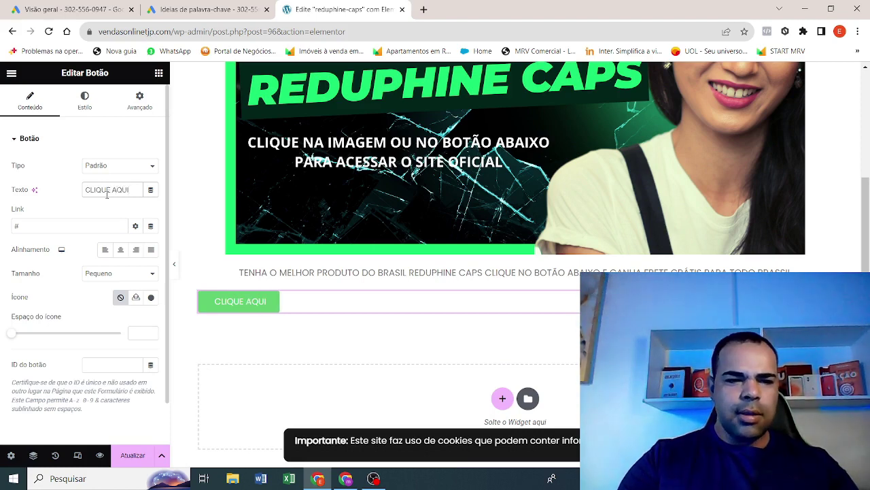
type(" PARA A")
type("CESS")
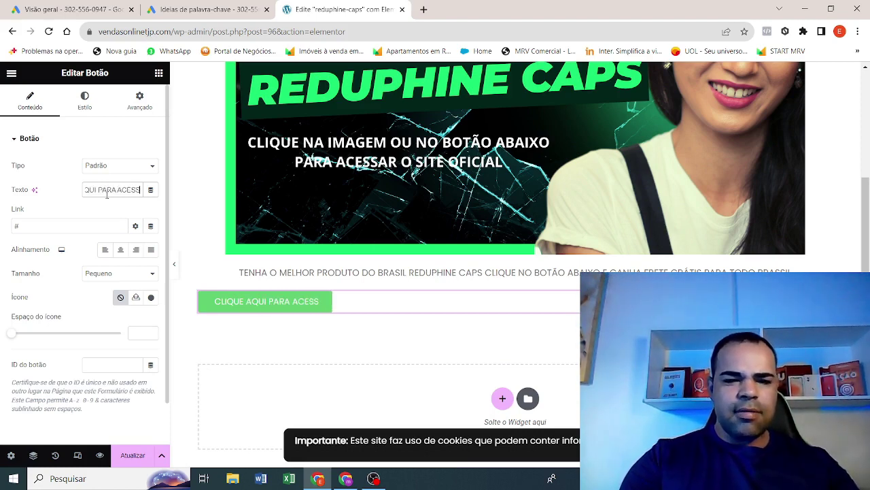
type("AR O SITE OFIC")
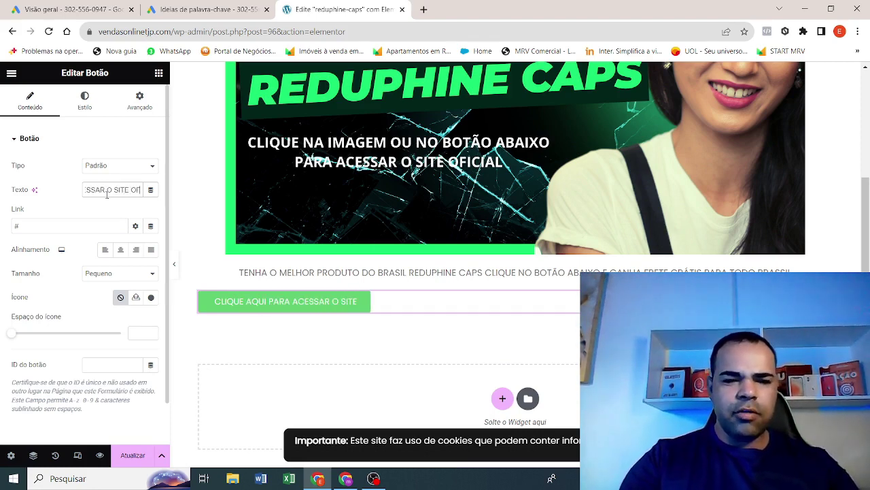
type("IAL")
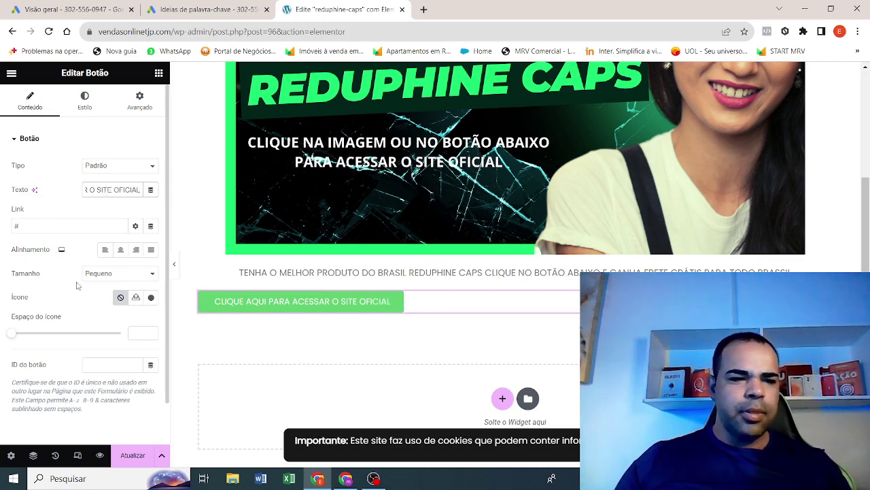
left_click(121, 251)
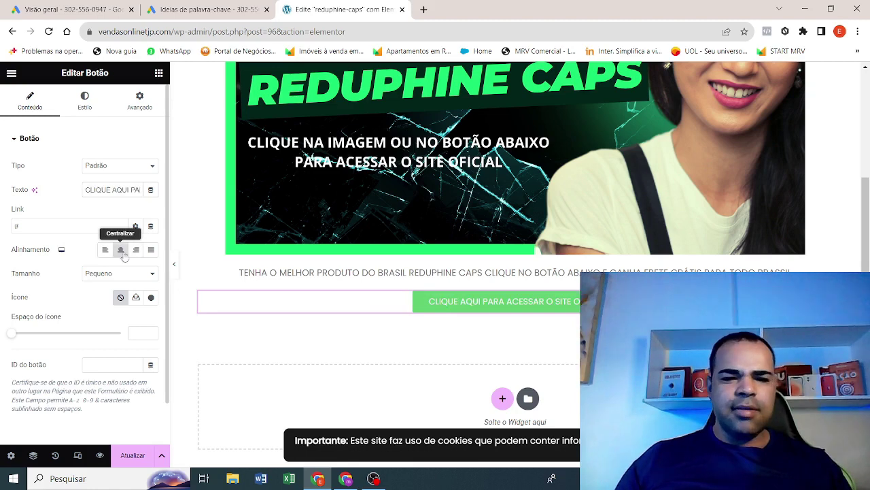
- Review the page layout on desktop and in the mobile preview
scroll(417, 230, "up", 2)
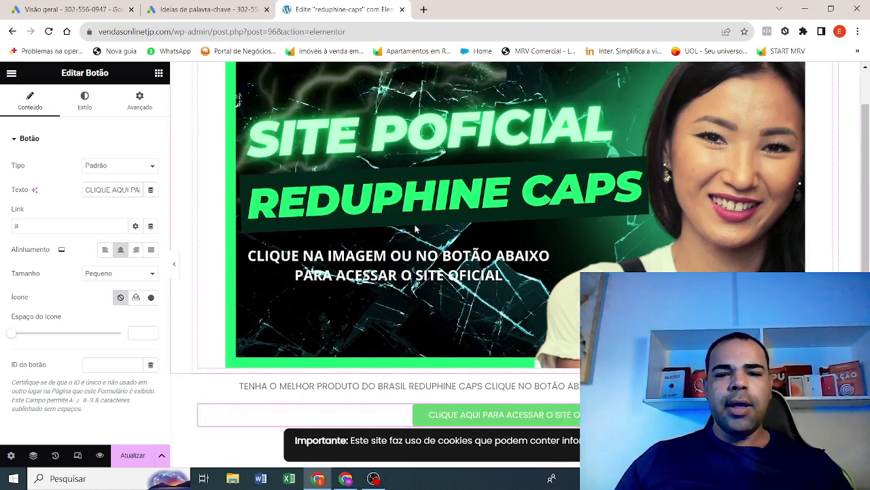
scroll(408, 219, "up", 1)
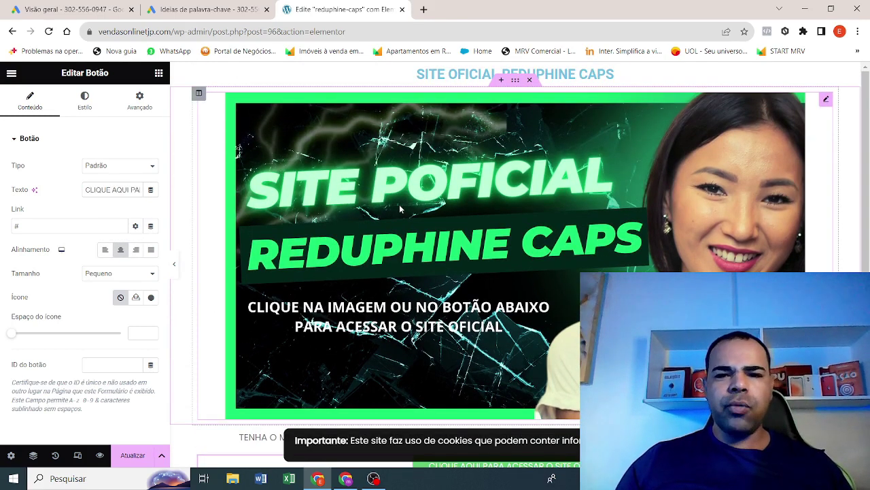
scroll(214, 254, "down", 3)
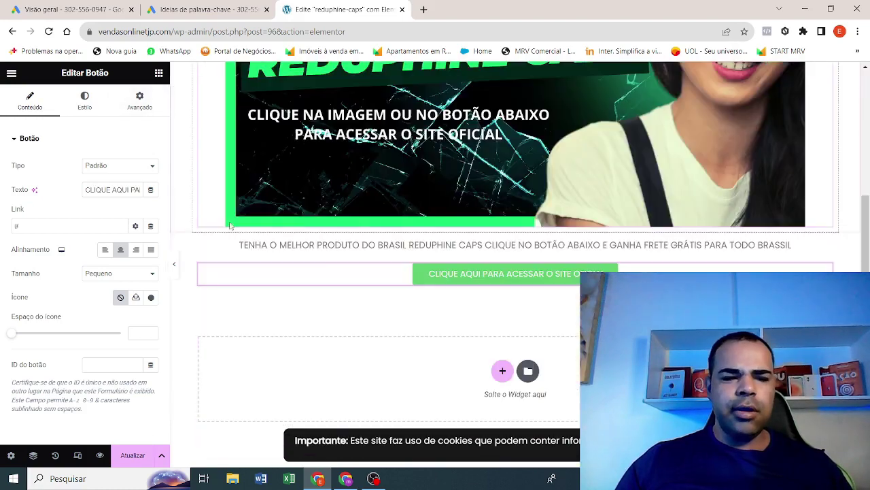
left_click(74, 457)
left_click(489, 73)
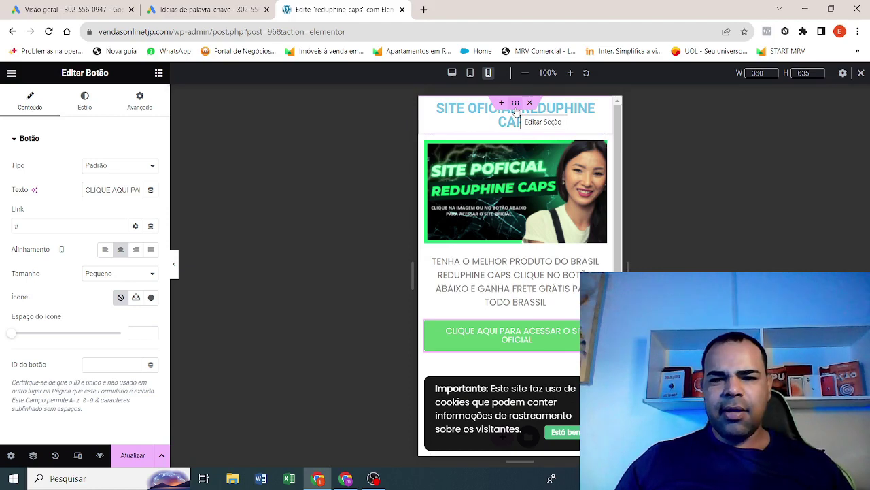
- Give the heading section a classic background in green #5B9B31 and copy the color code
left_click(514, 104)
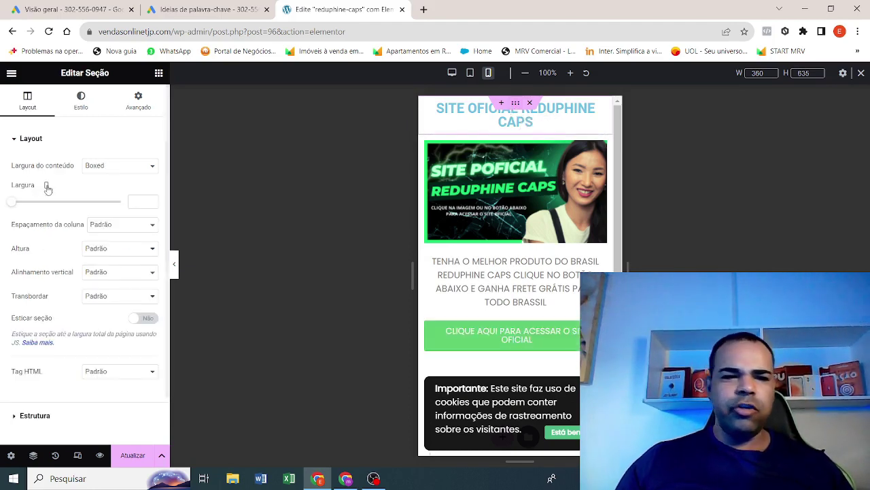
left_click(79, 100)
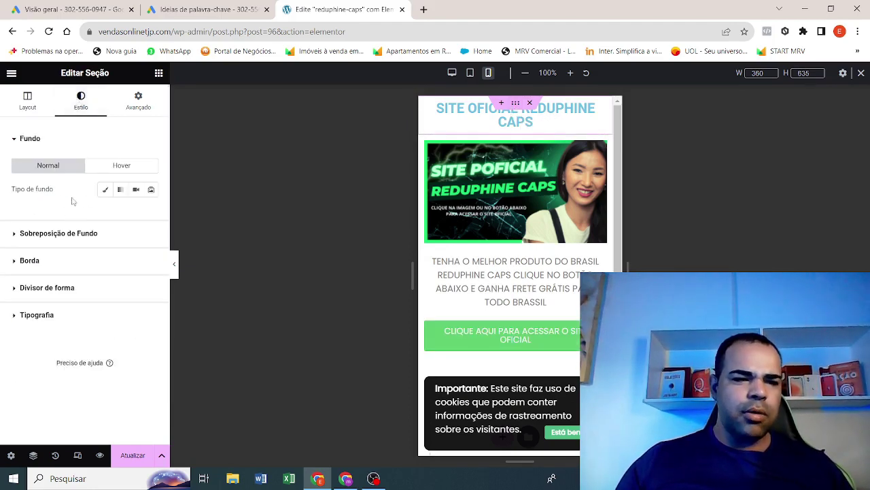
left_click(104, 192)
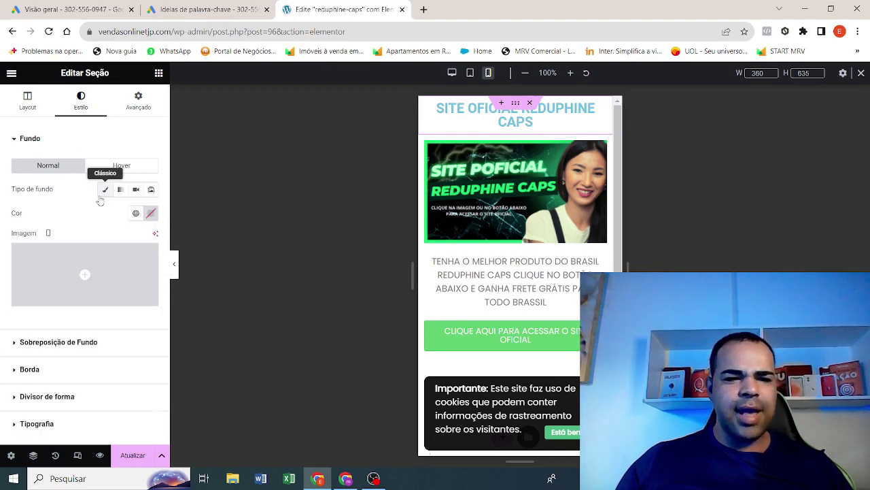
left_click(150, 214)
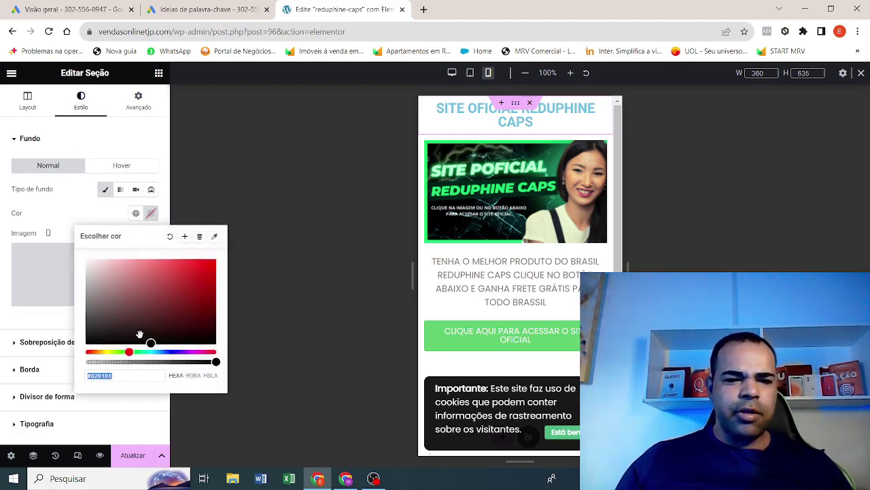
left_click_drag(132, 351, 170, 292)
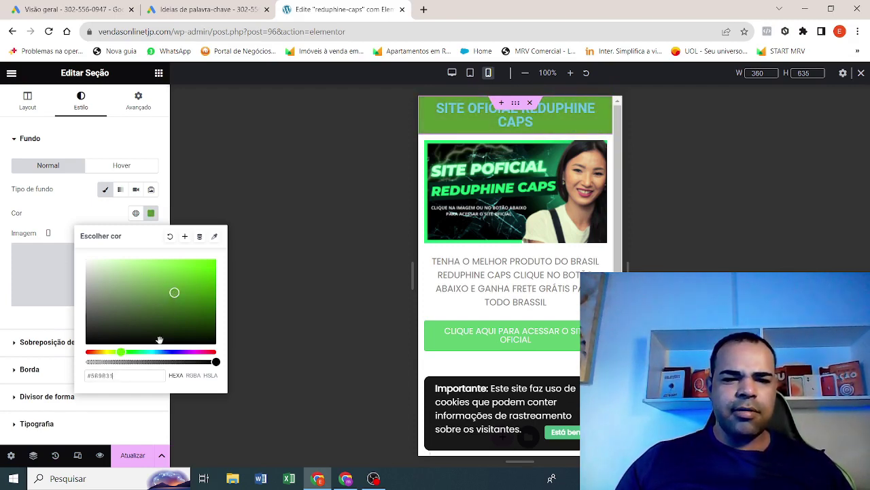
right_click(139, 373)
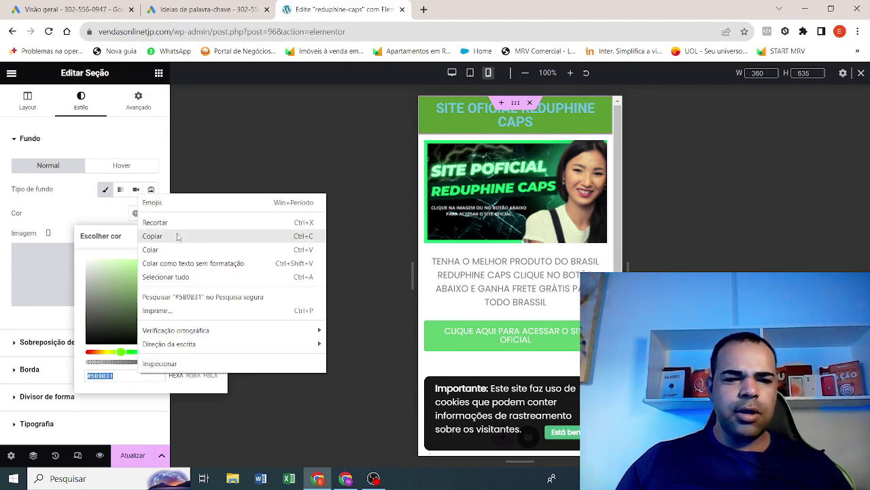
left_click(178, 236)
- Give the banner image section a classic background with the copied color #5B9B31
left_click(515, 128)
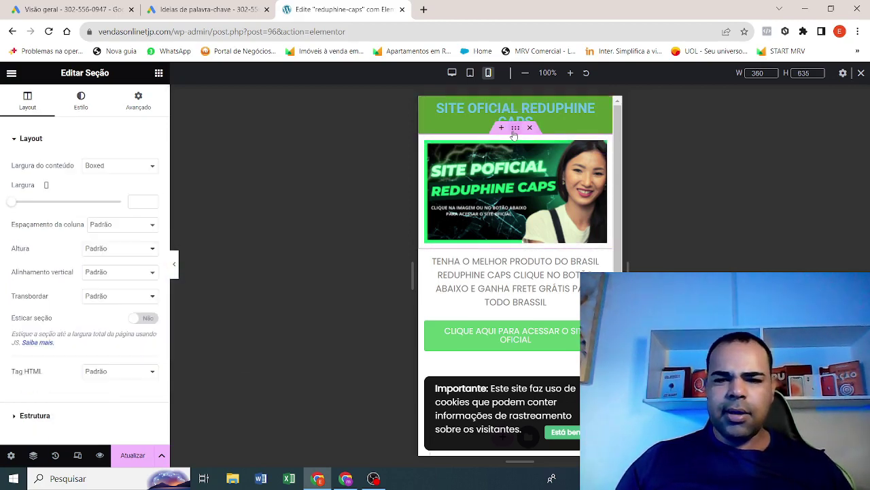
left_click(81, 105)
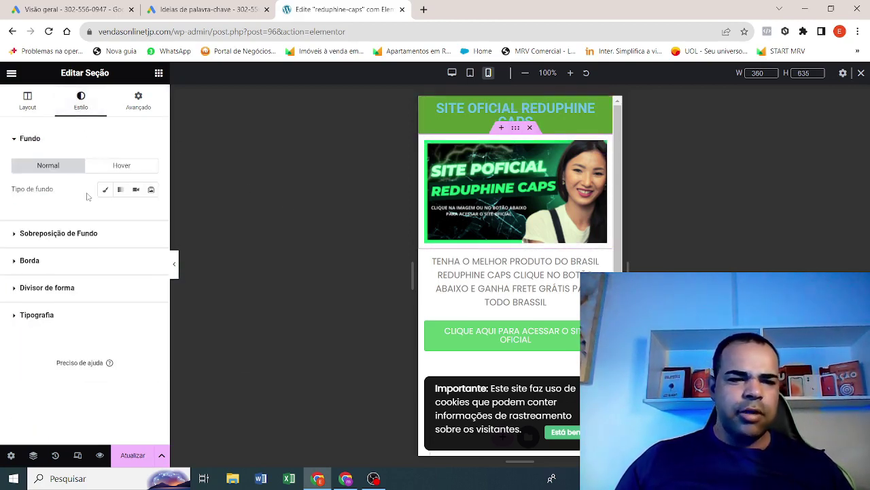
left_click(105, 190)
left_click(151, 212)
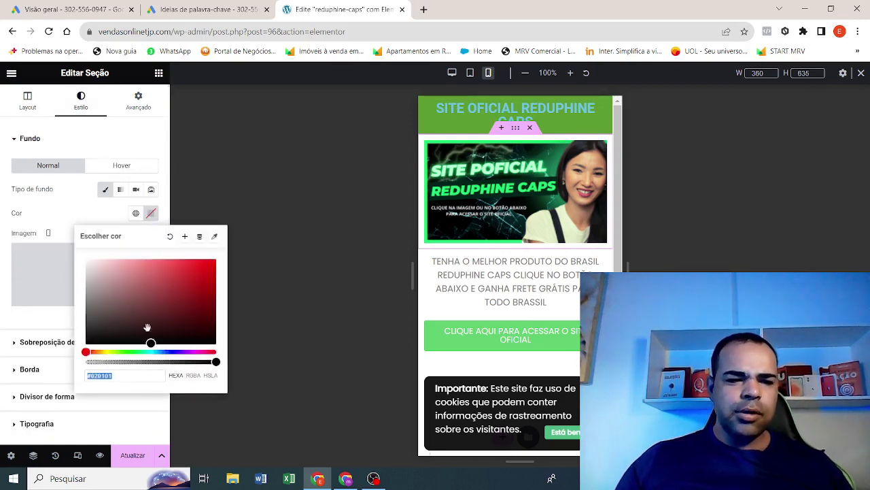
right_click(126, 379)
left_click(197, 245)
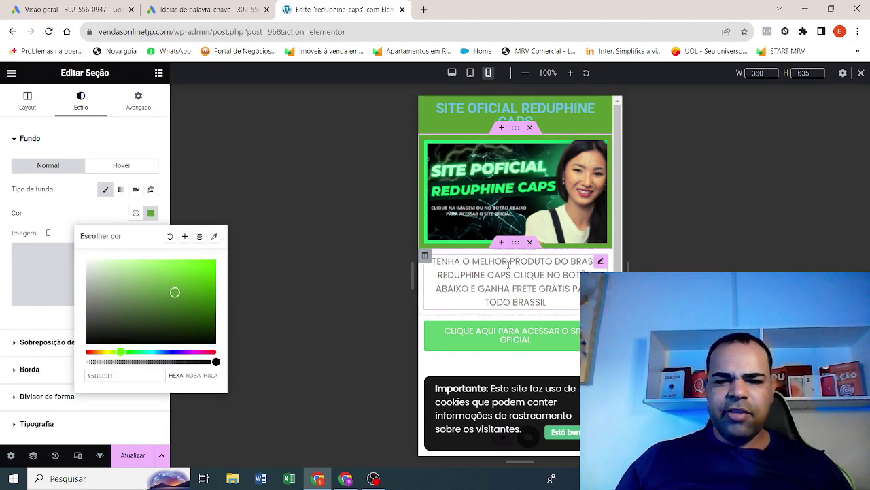
- Give the section with the product text a classic background with the copied color #5B9B31
left_click(510, 250)
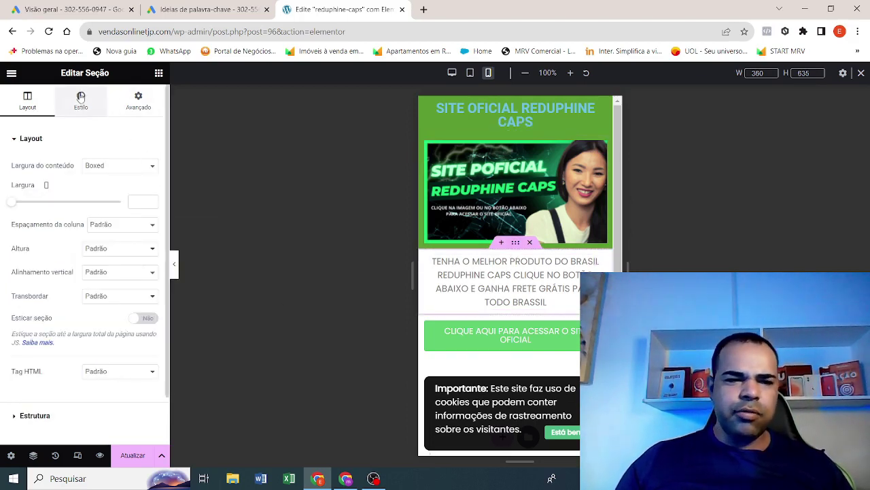
left_click(81, 100)
left_click(106, 189)
left_click(136, 213)
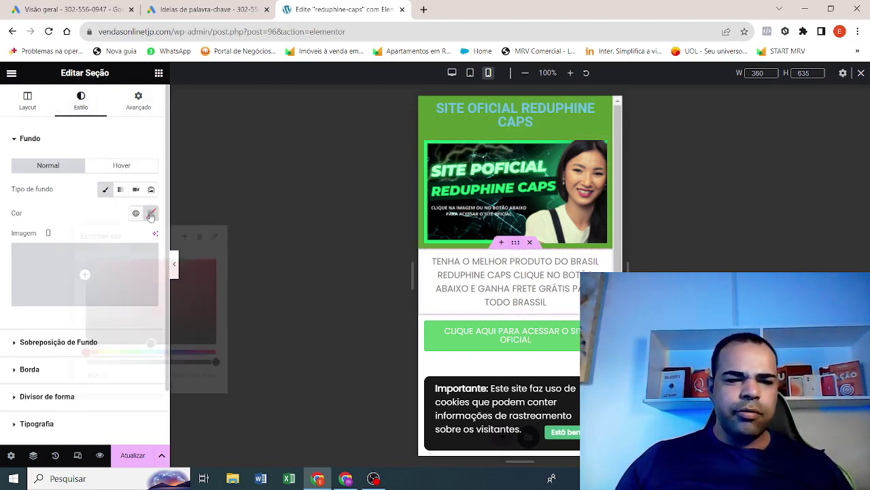
right_click(116, 381)
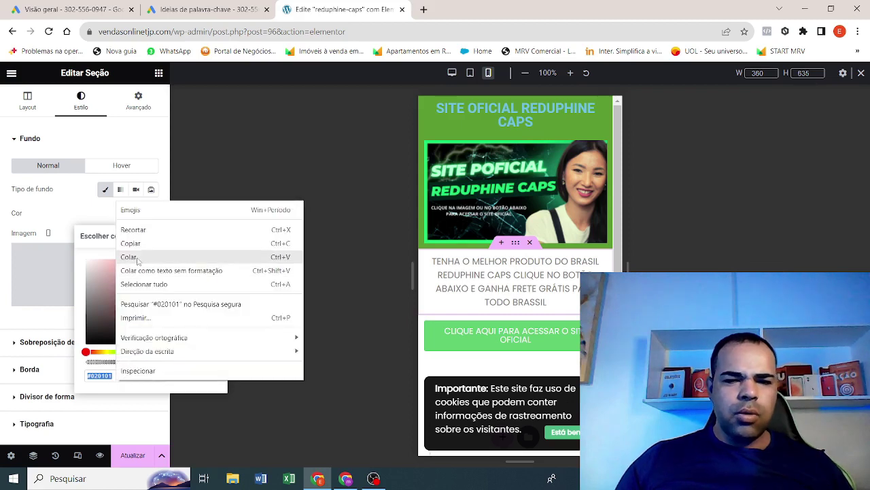
left_click(136, 258)
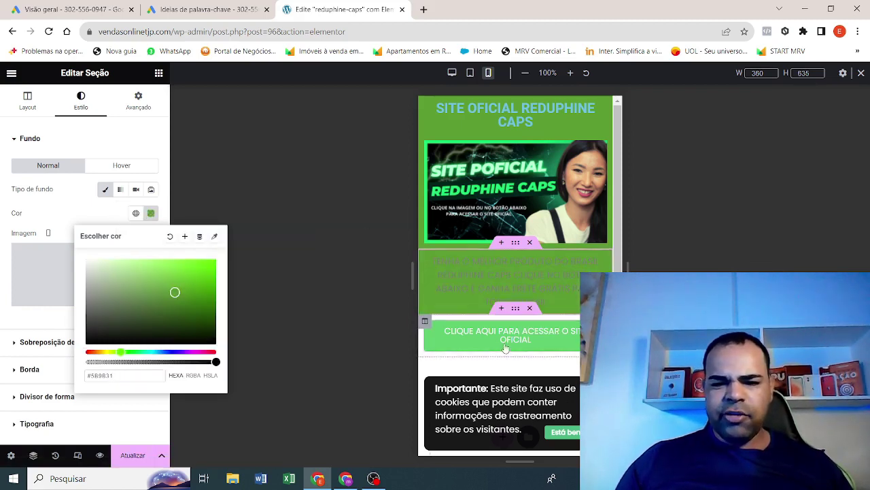
- Set the text color of the paragraph below the banner to near-white #F0EEEE
left_click(508, 266)
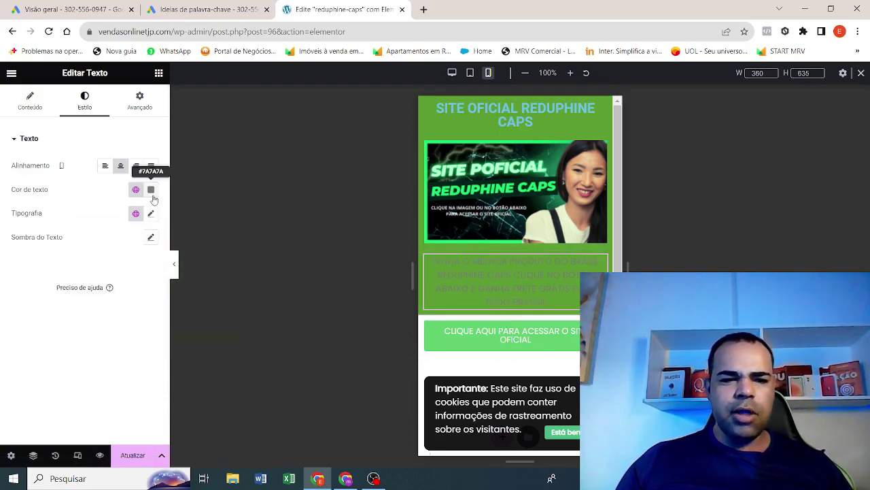
left_click(151, 189)
left_click_drag(87, 253, 86, 238)
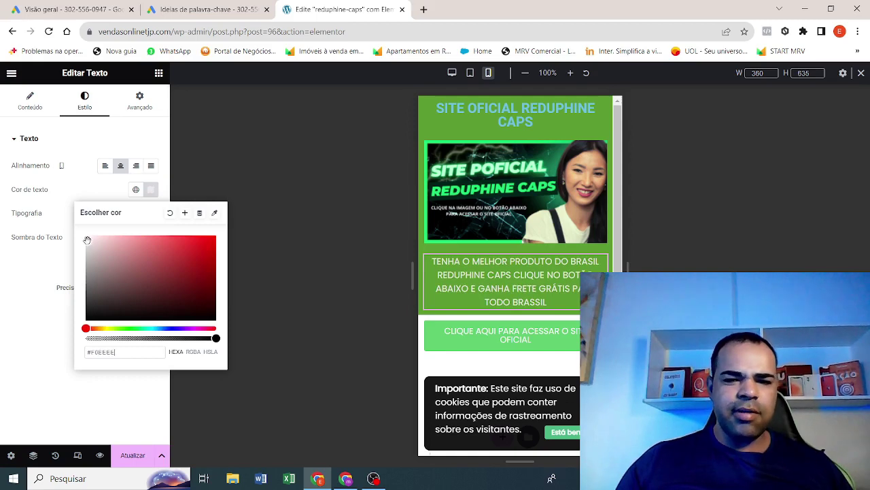
- Set the text color of the title "SITE OFICIAL REDUPHINE CAPS" to near-white #EAF0F2
left_click(509, 121)
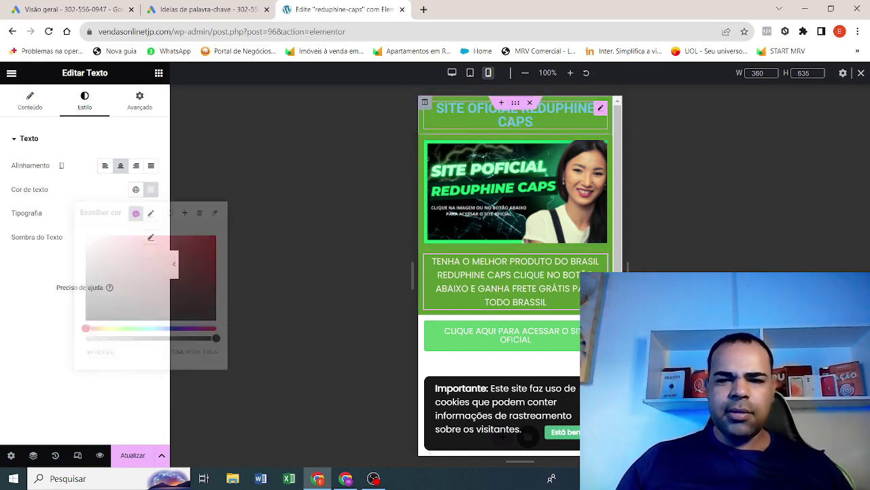
left_click(85, 102)
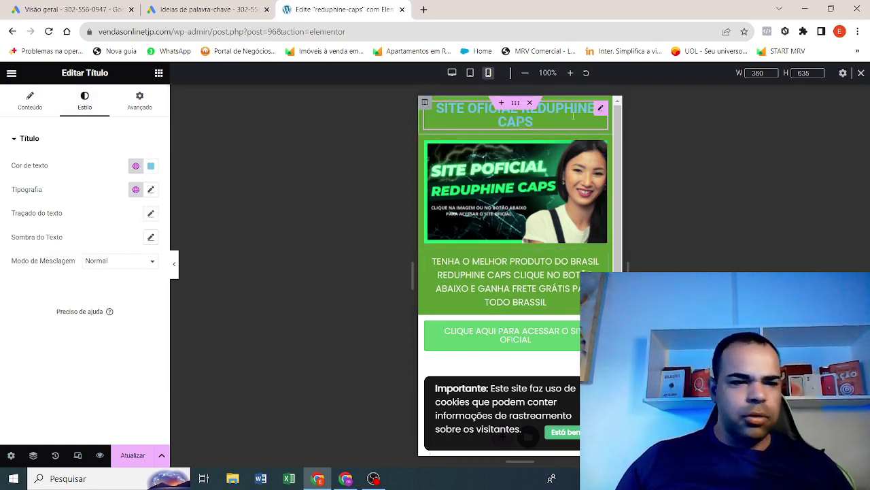
left_click(150, 165)
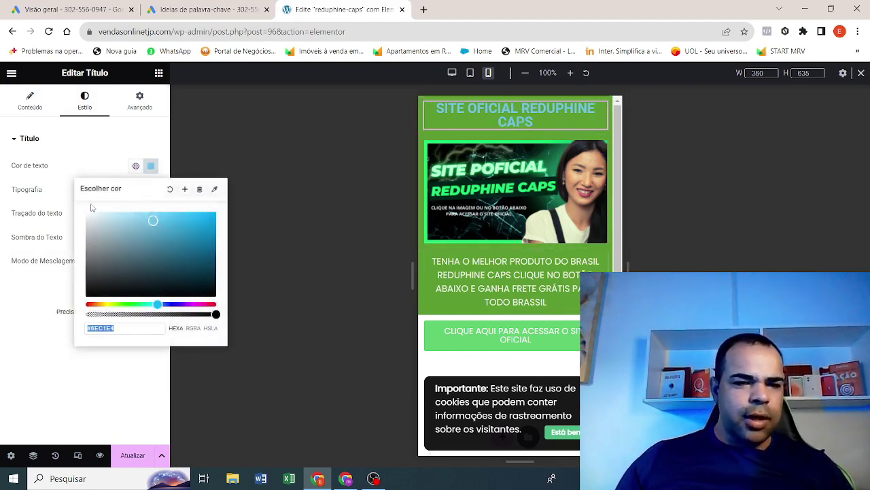
left_click(90, 216)
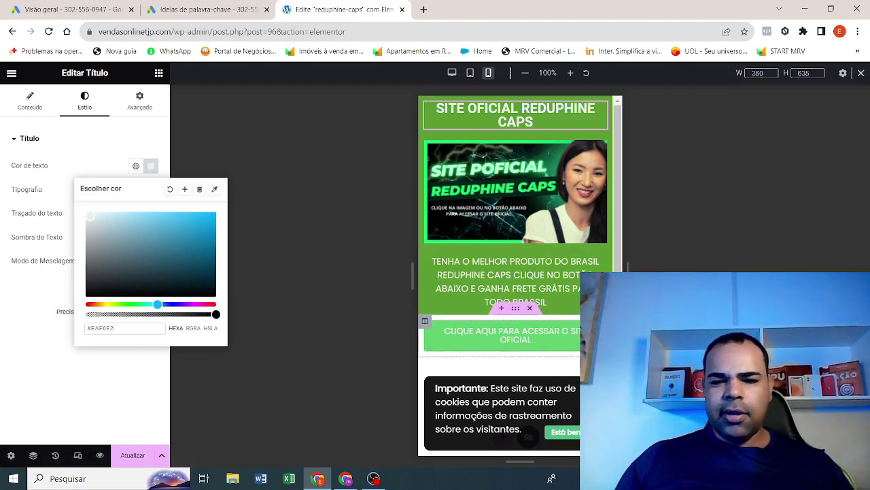
- Round all corners of the call-to-action button with a radius of 500 px
left_click(504, 334)
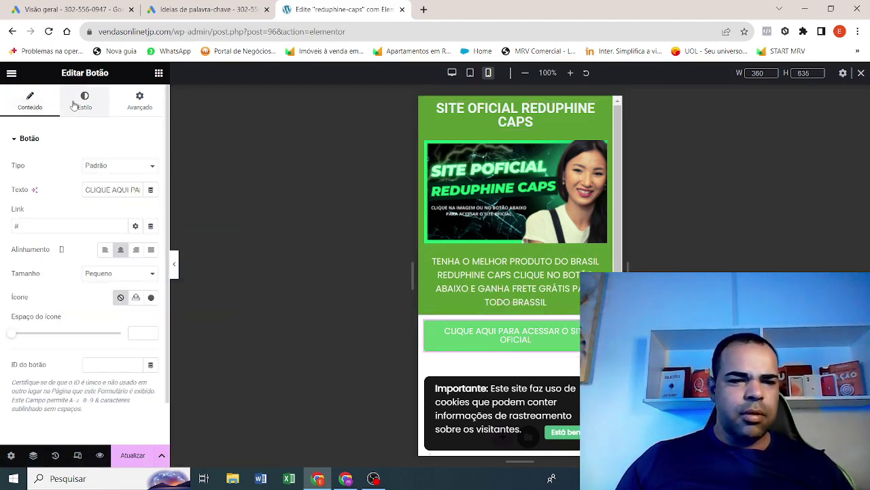
left_click(81, 102)
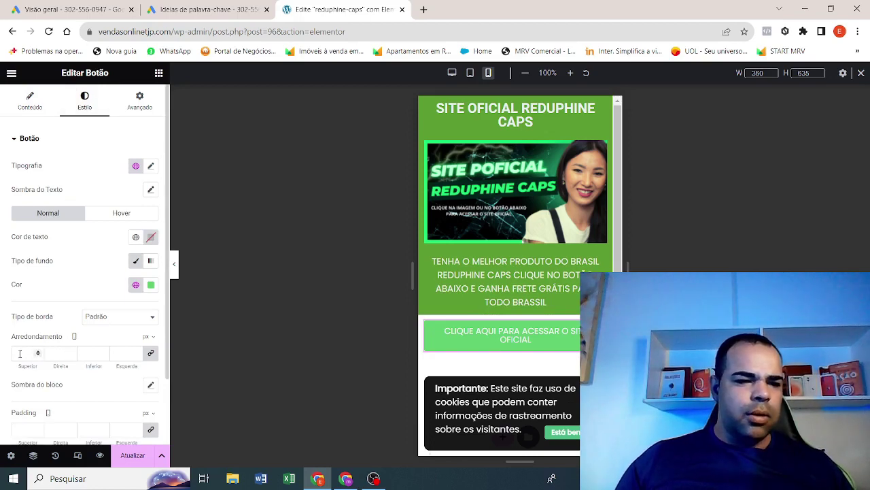
left_click(21, 350)
type("500")
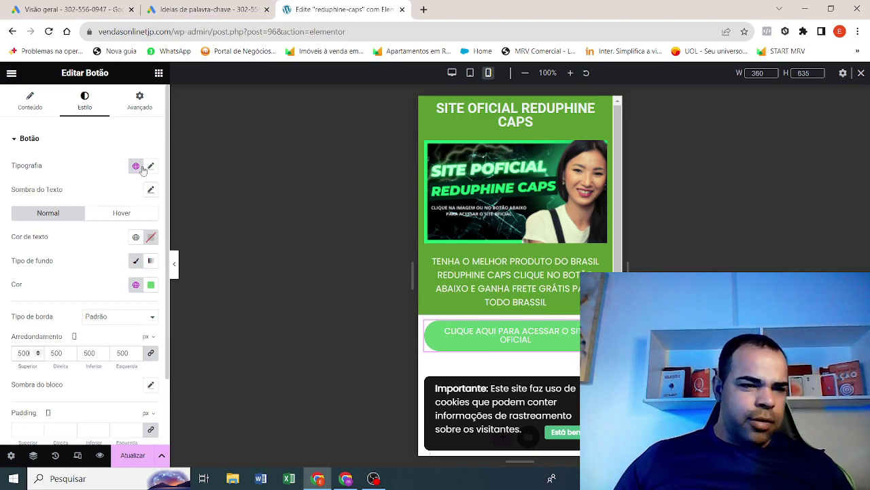
- Set the button's font size to 20 px and save the page update
left_click(152, 167)
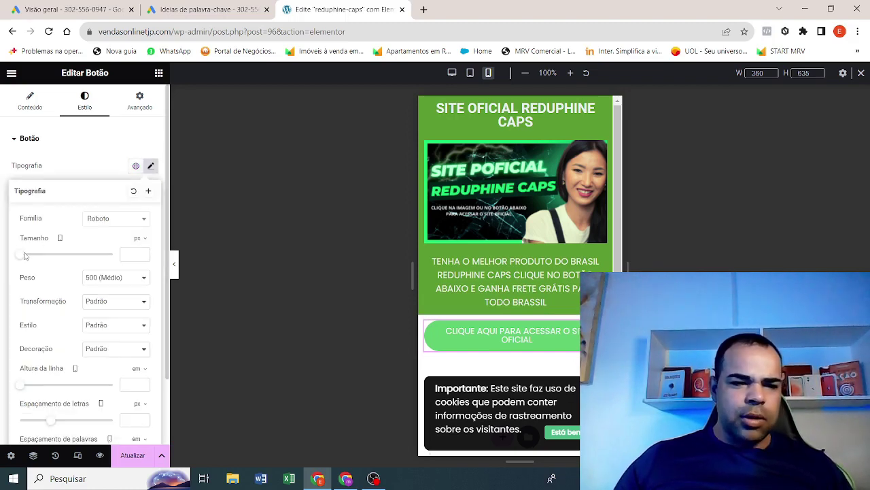
mouse_move(21, 261)
left_mouse_down()
mouse_move(35, 257)
mouse_move(28, 254)
left_mouse_up()
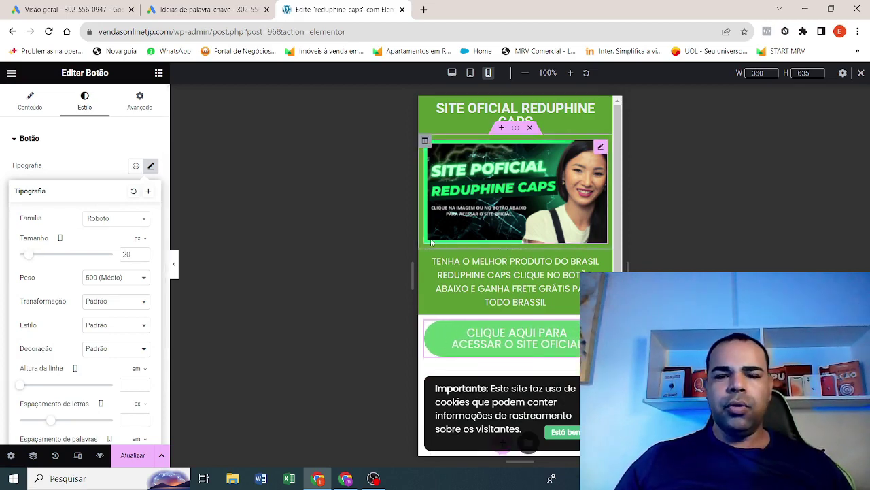
left_click(133, 455)
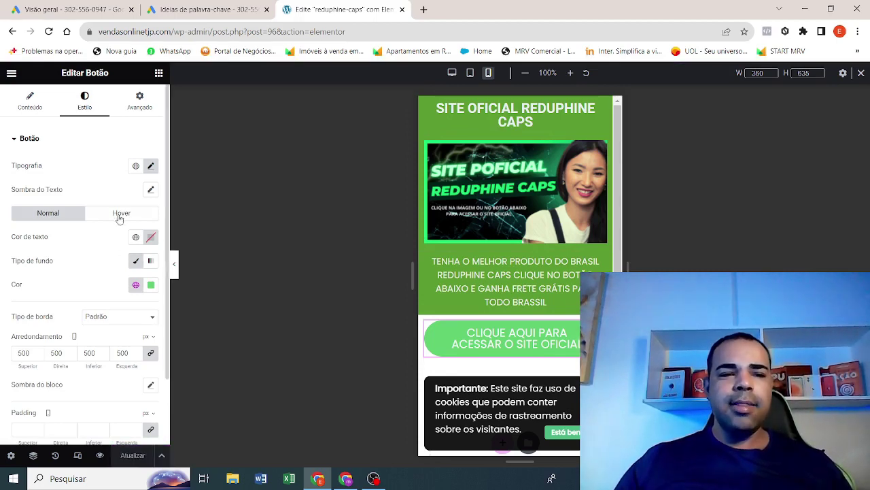
- Switch to Google Ads, open the conversions overview and start a new conversion action of the website type
left_click(86, 6)
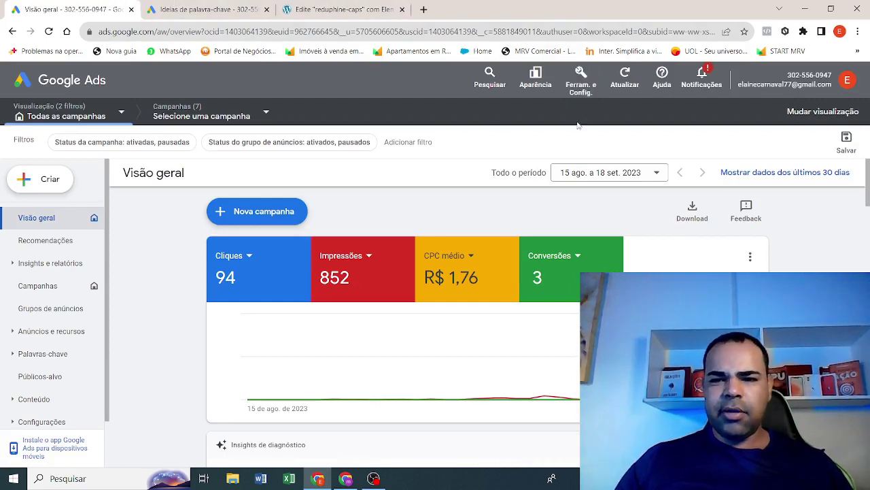
left_click(200, 10)
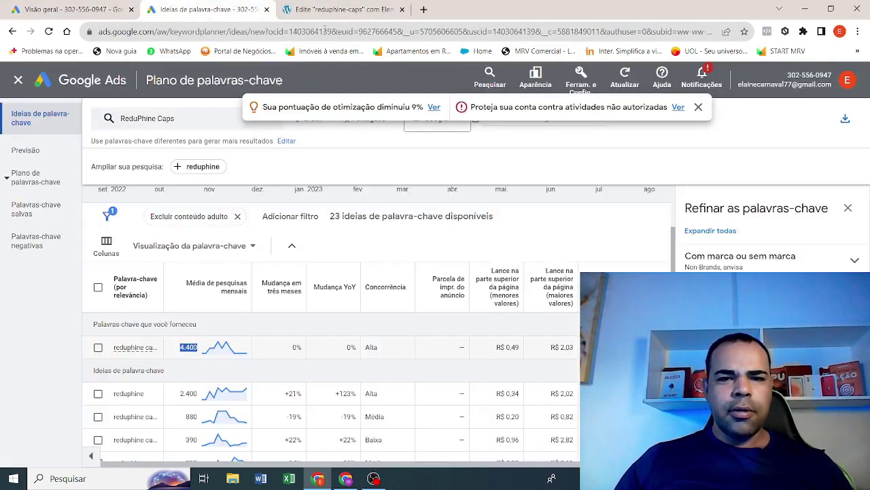
left_click(583, 86)
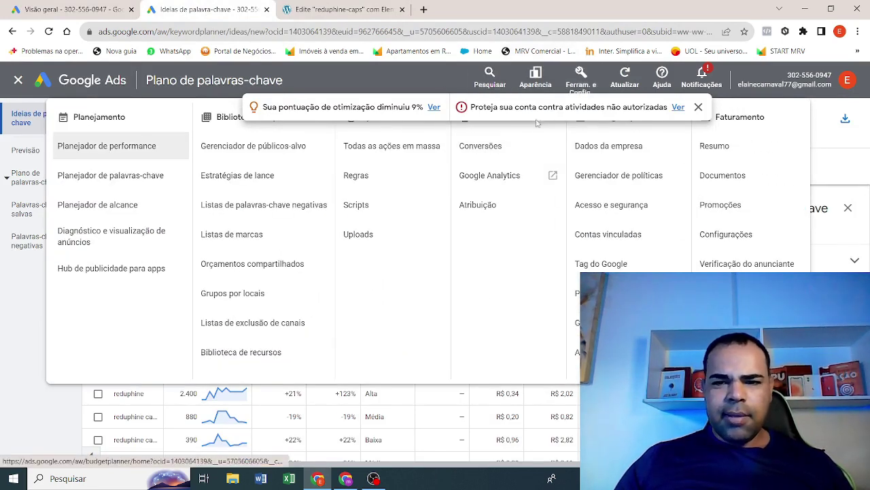
left_click(510, 142)
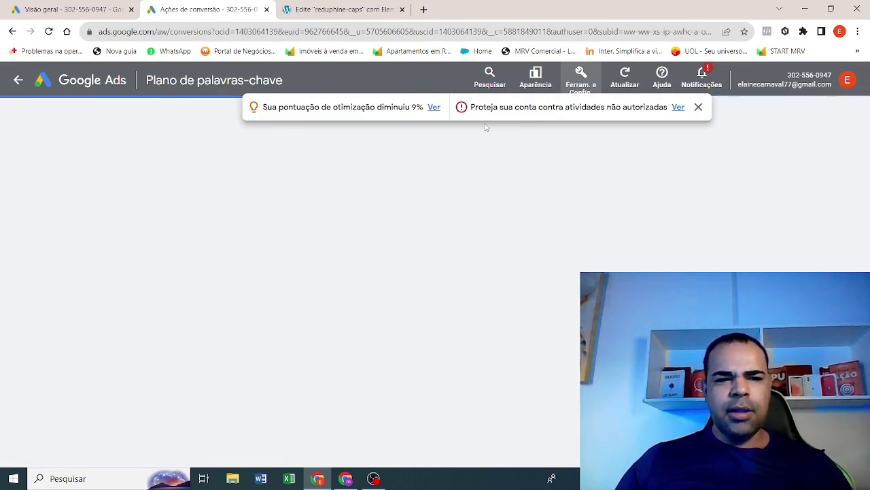
left_click(698, 107)
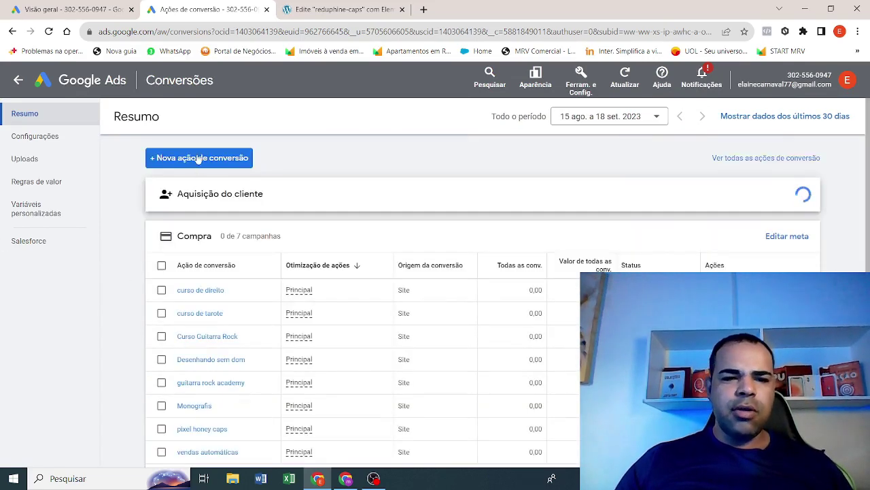
left_click(197, 158)
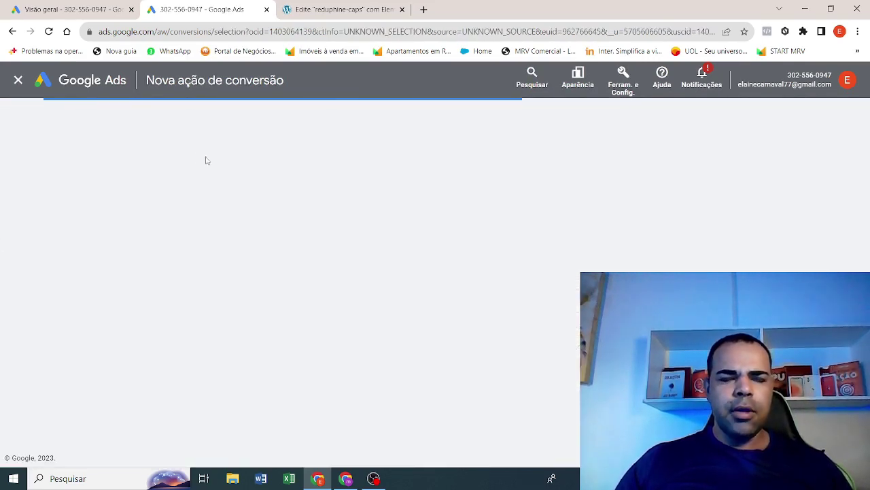
left_click(205, 231)
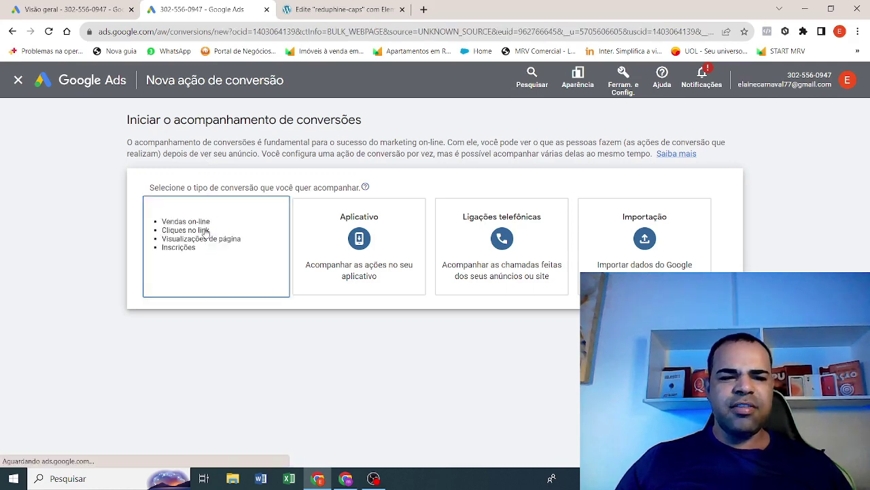
left_click(353, 8)
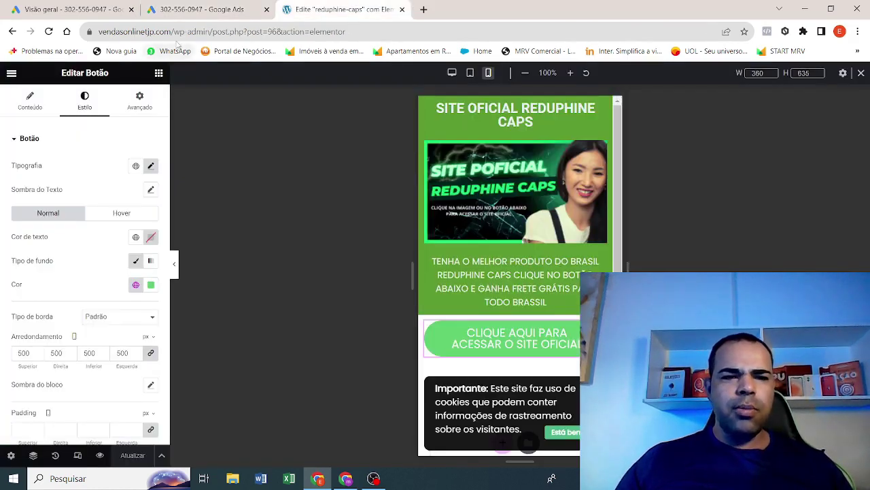
left_click_drag(179, 31, 98, 31)
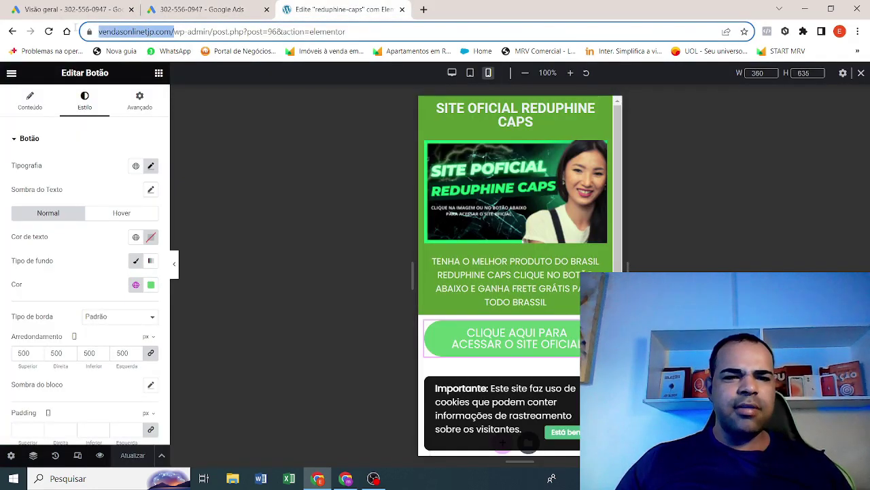
right_click(121, 36)
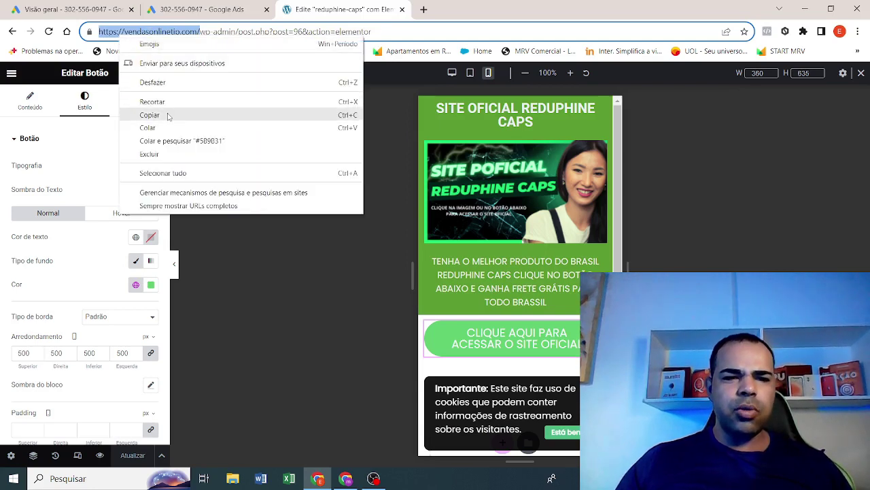
left_click(163, 115)
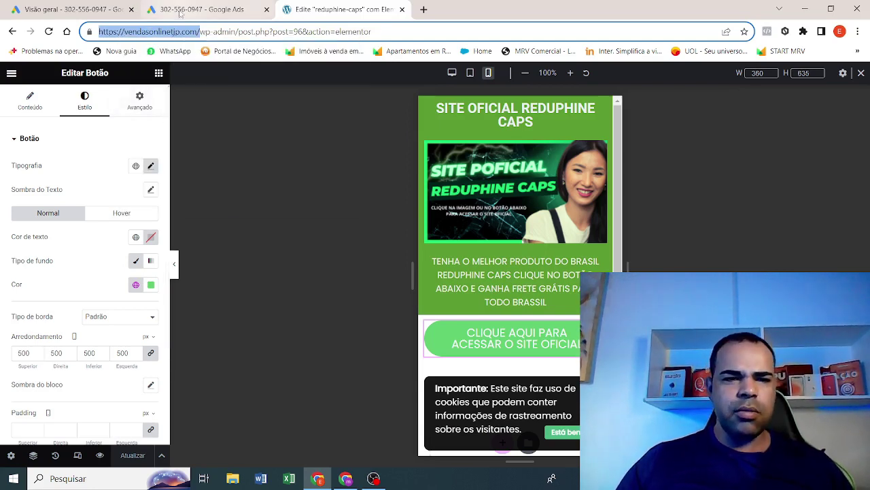
- Back in Google Ads, enter the copied address as the website domain for measuring conversions and verify it
left_click(182, 9)
left_click(198, 246)
right_click(197, 255)
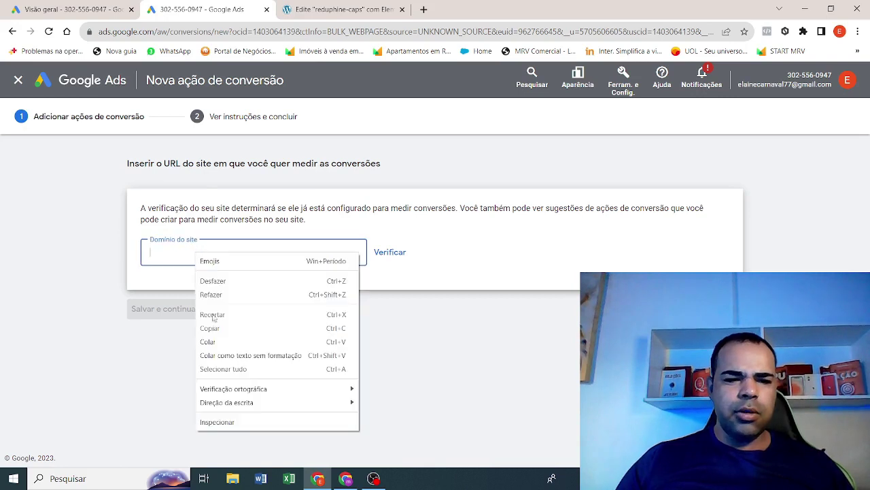
left_click(208, 342)
left_click(391, 250)
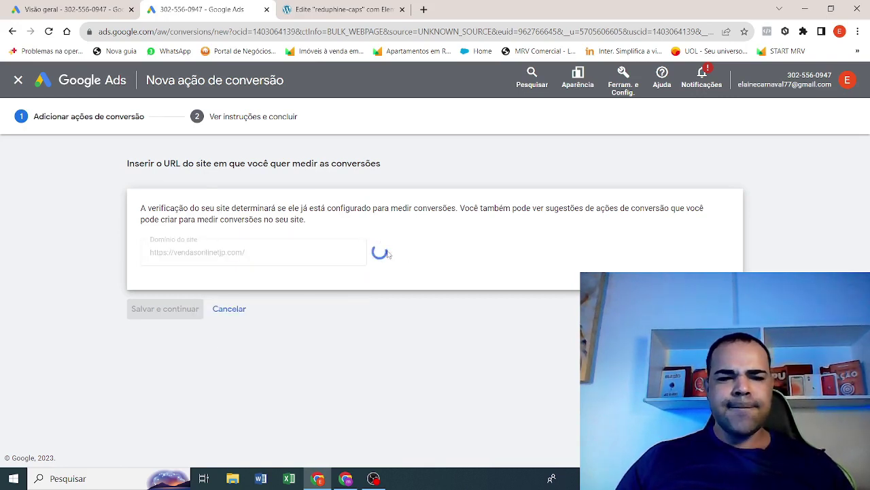
- Add a conversion action manually using code and set its goal category to Compra
scroll(295, 282, "down", 5)
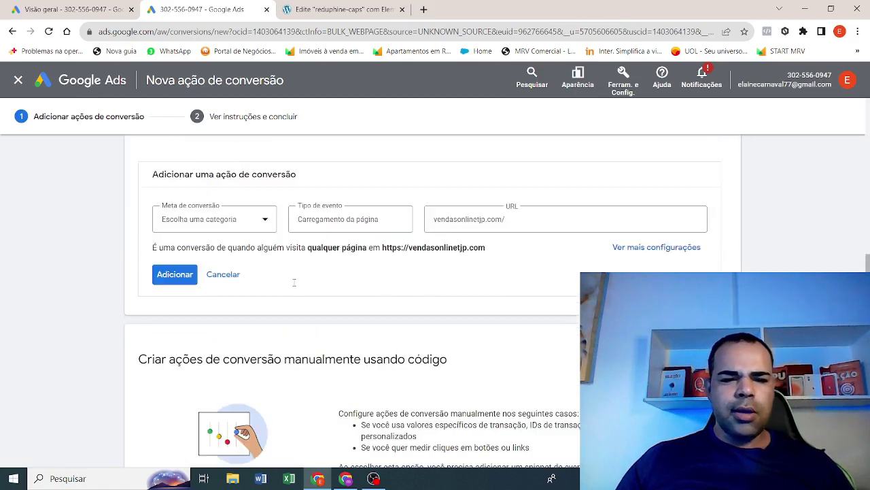
scroll(294, 282, "down", 2)
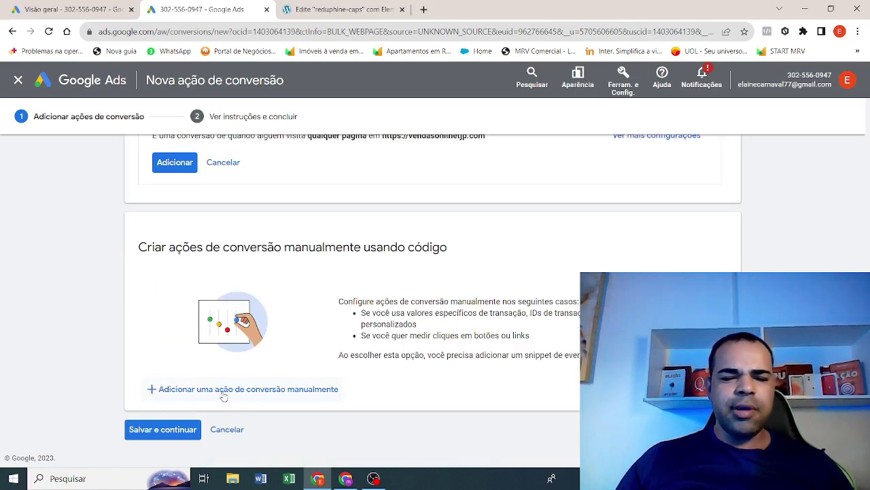
left_click(222, 392)
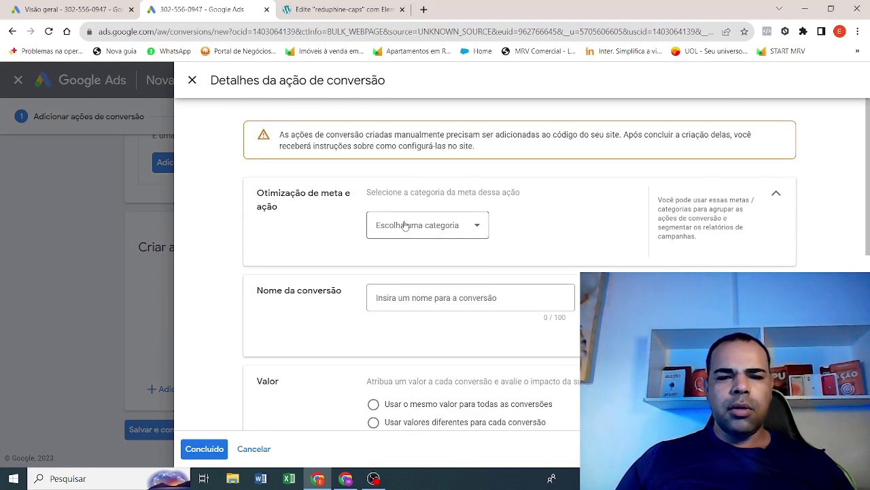
left_click(405, 226)
left_click(404, 252)
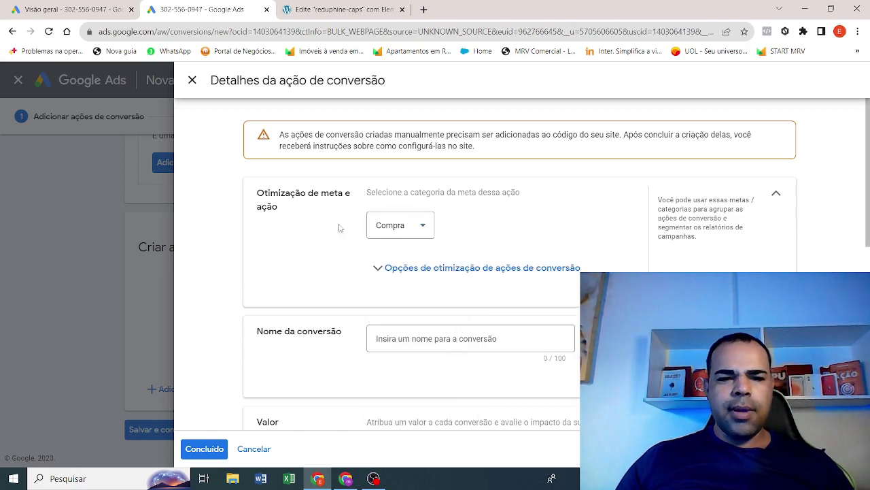
- Name the conversion action "reduphine caps"
scroll(408, 204, "down", 2)
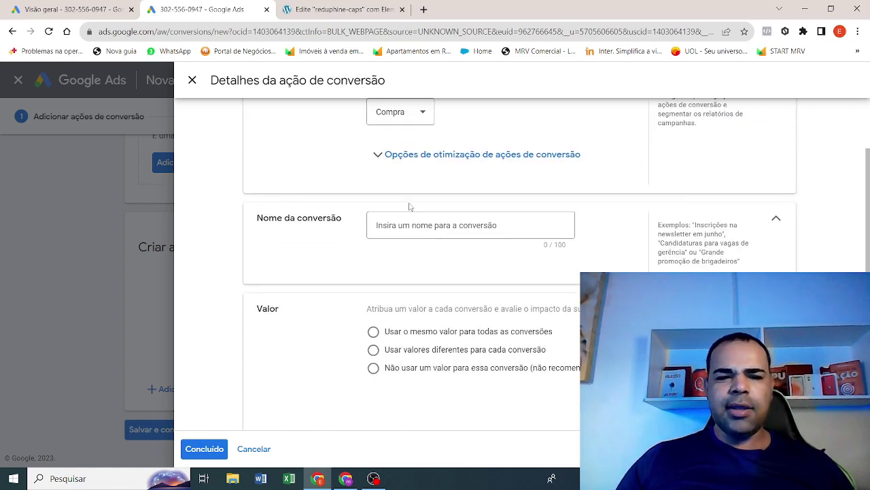
left_click(405, 225)
type("r")
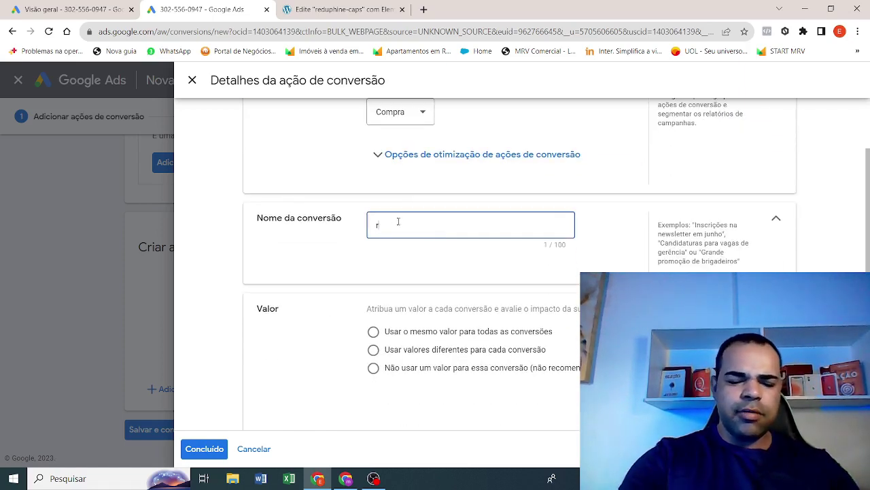
type("ED")
key("BackSpace")
key("BackSpace")
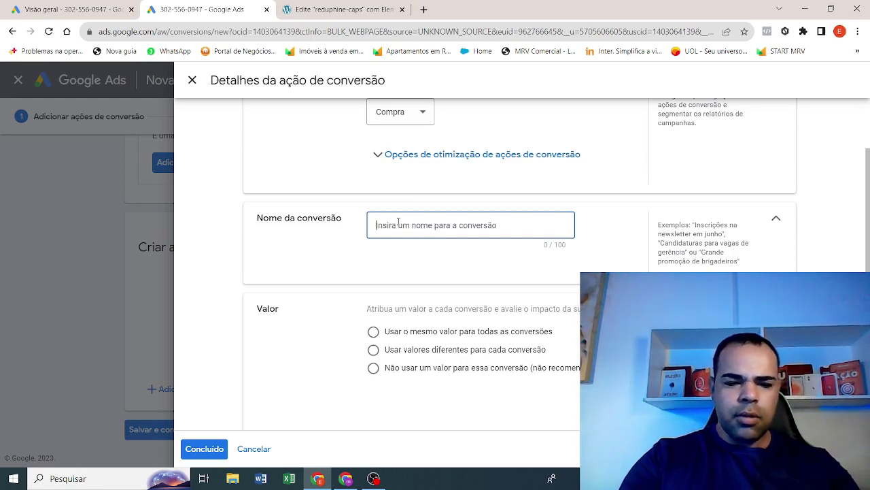
type("reduphine caps")
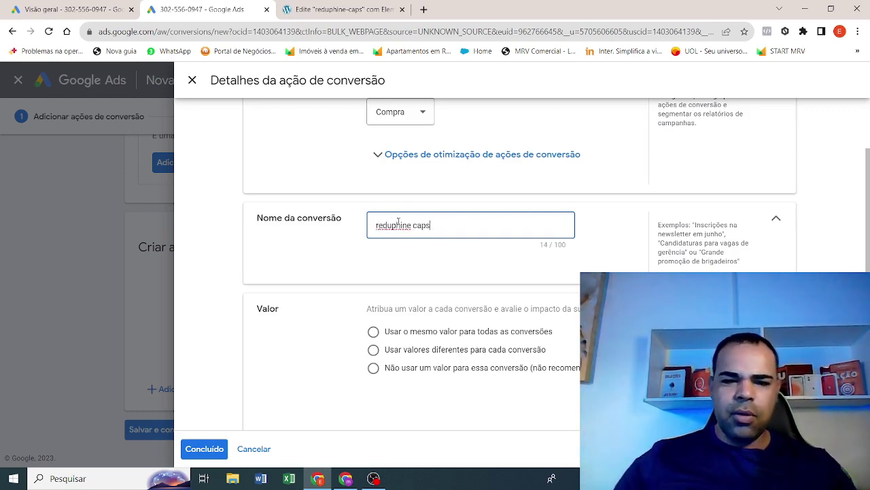
- Use different values for each conversion and set the count to Uma
scroll(397, 224, "down", 2)
left_click(374, 234)
scroll(442, 251, "down", 2)
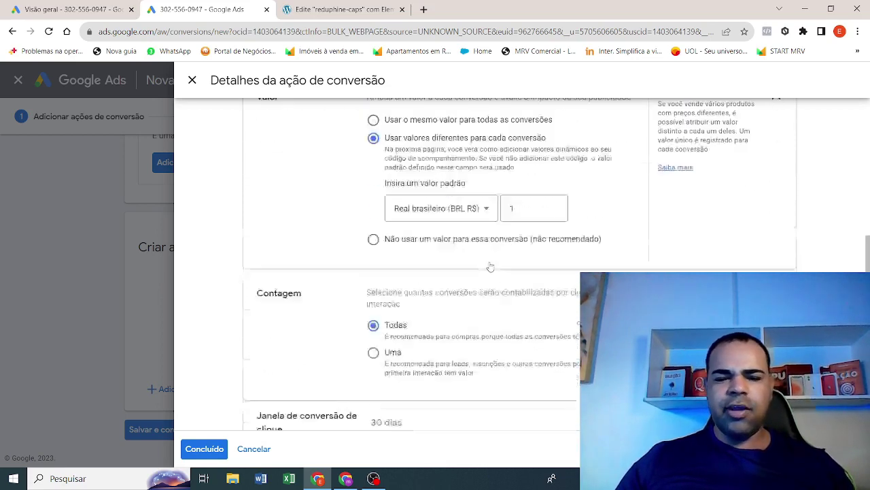
scroll(490, 266, "down", 2)
scroll(555, 195, "up", 2)
scroll(375, 270, "down", 2)
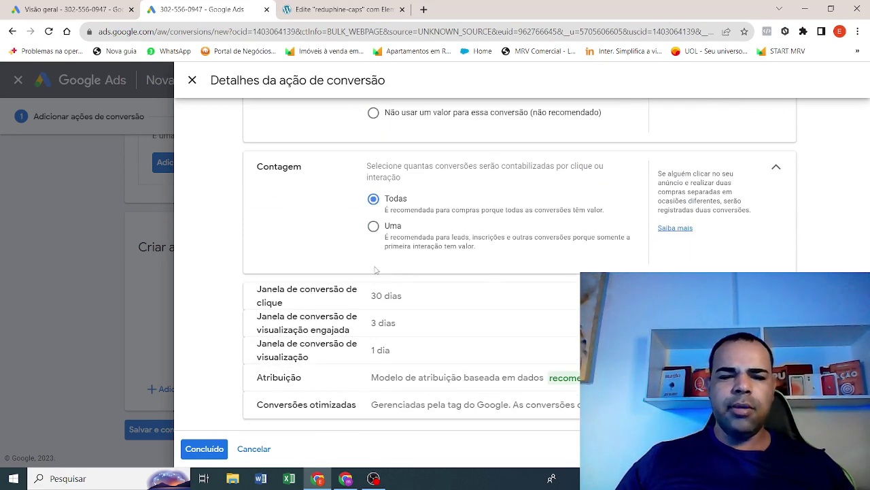
left_click(372, 231)
- Set the click conversion window to 90 days and complete the conversion action details
left_click(438, 297)
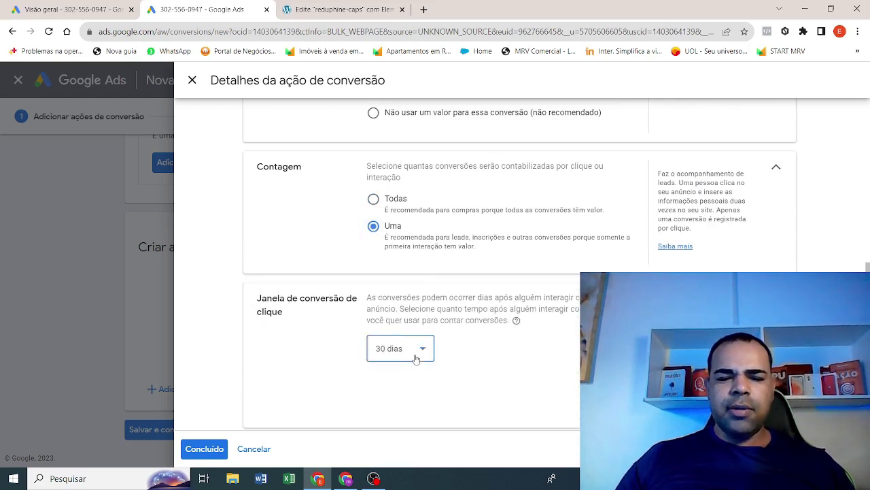
left_click(417, 358)
left_click(391, 185)
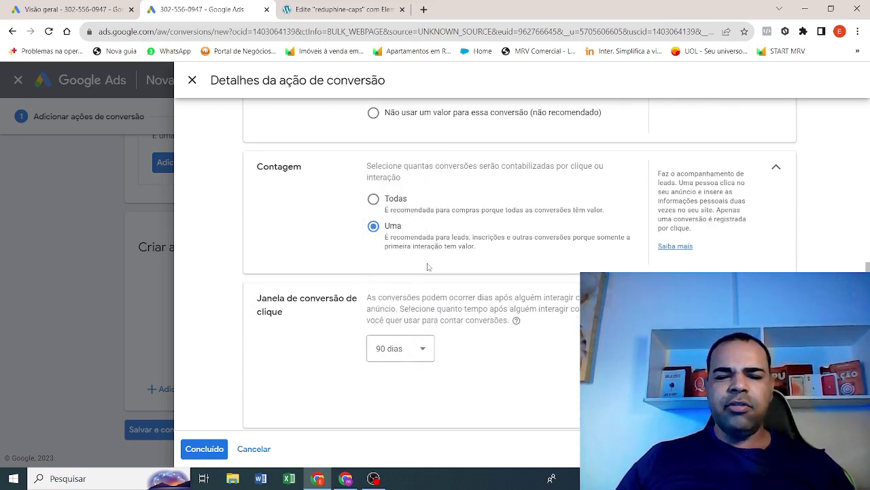
scroll(421, 251, "down", 2)
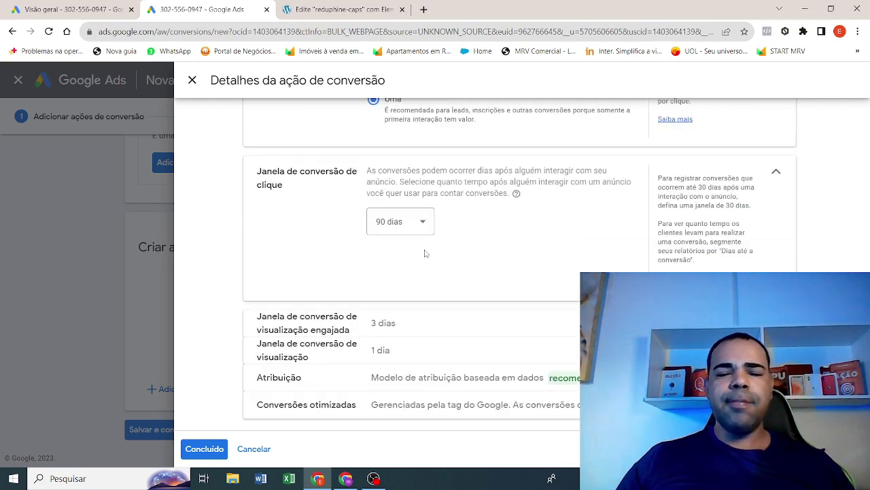
left_click(216, 450)
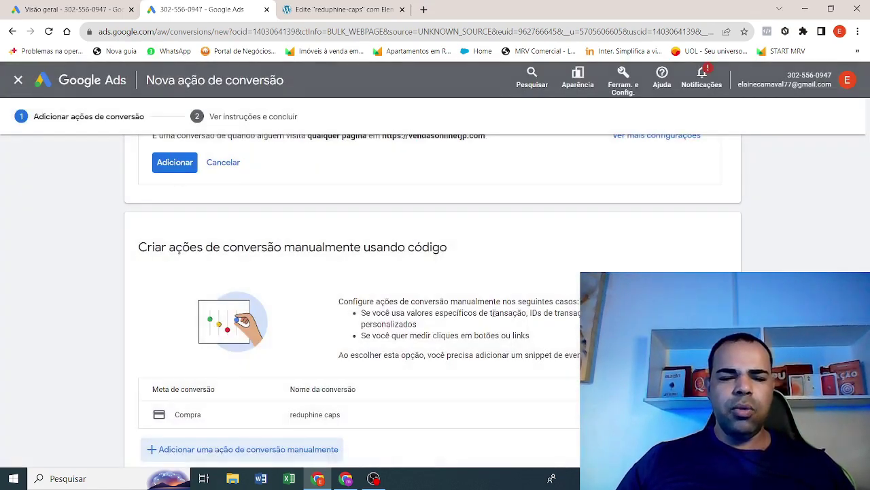
- Discard the blank URL-based conversion action and save the manually created one to continue to its setup instructions
scroll(495, 317, "down", 1)
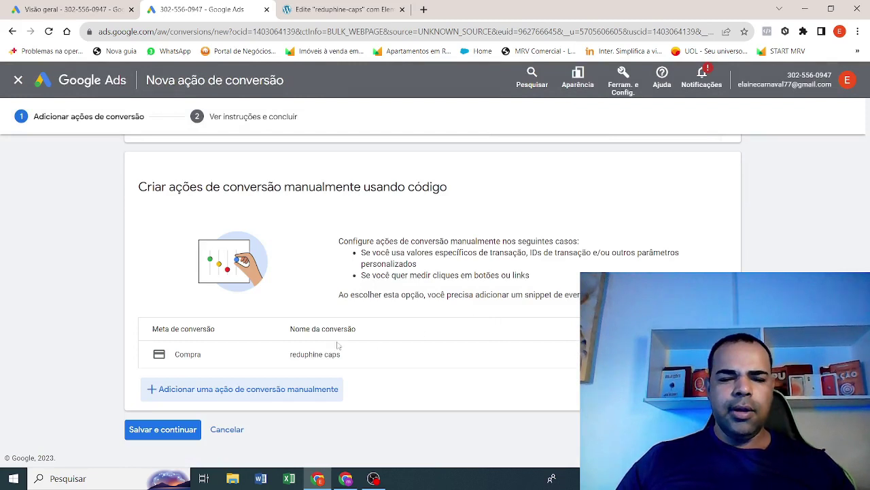
left_click(172, 435)
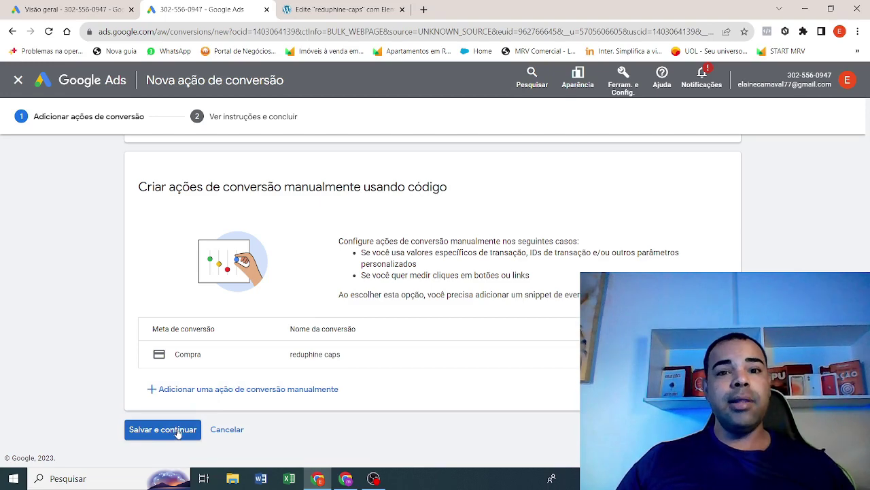
left_click(164, 429)
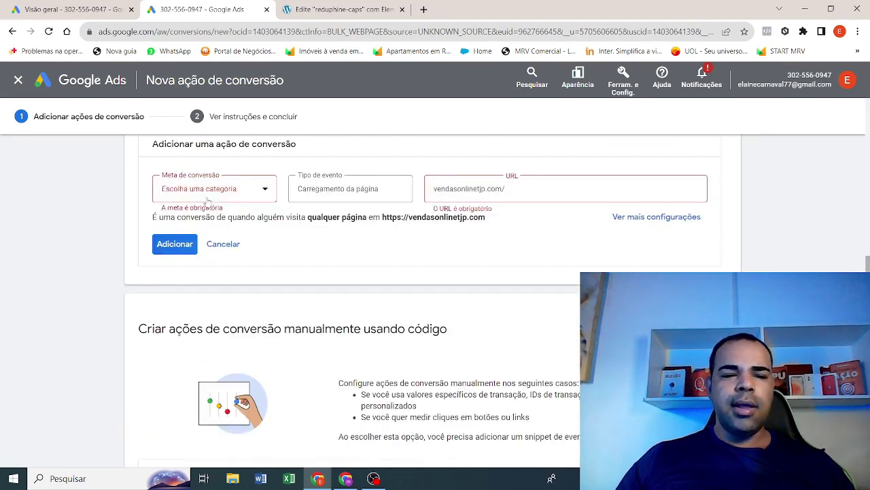
left_click(227, 244)
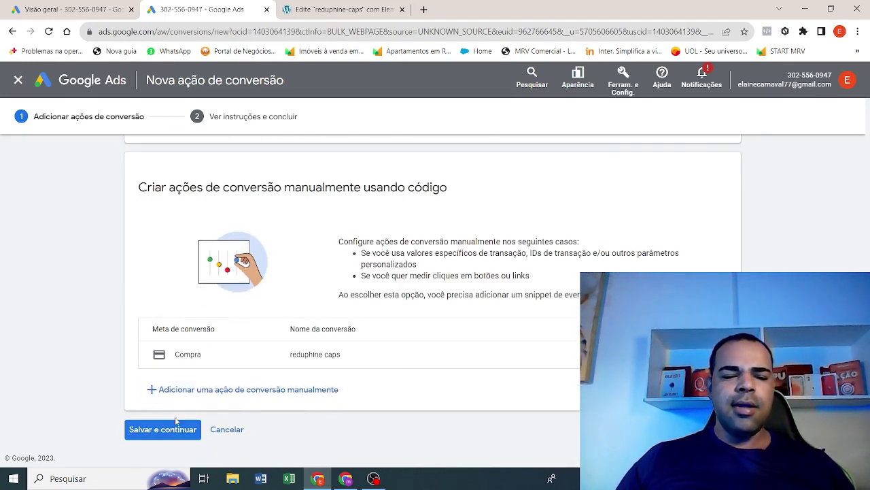
left_click(176, 423)
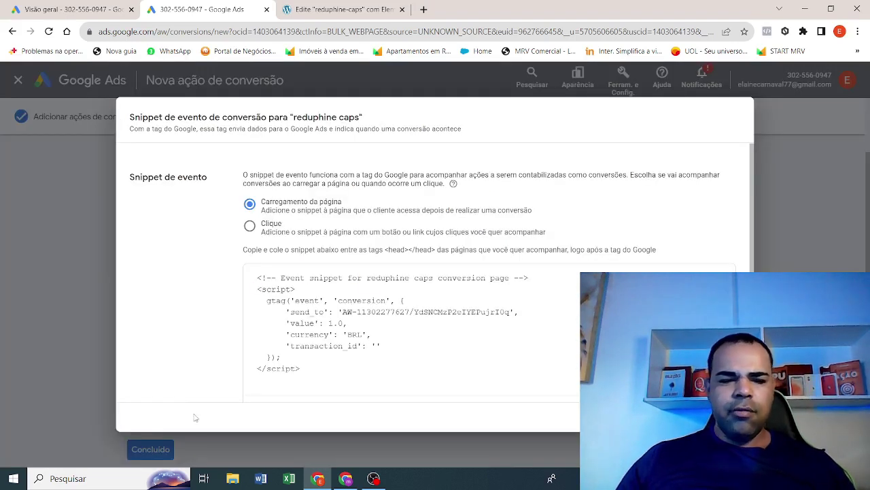
- Find and open Bloco de Notas (Notepad) with a blank document
left_click(111, 478)
type("bloco")
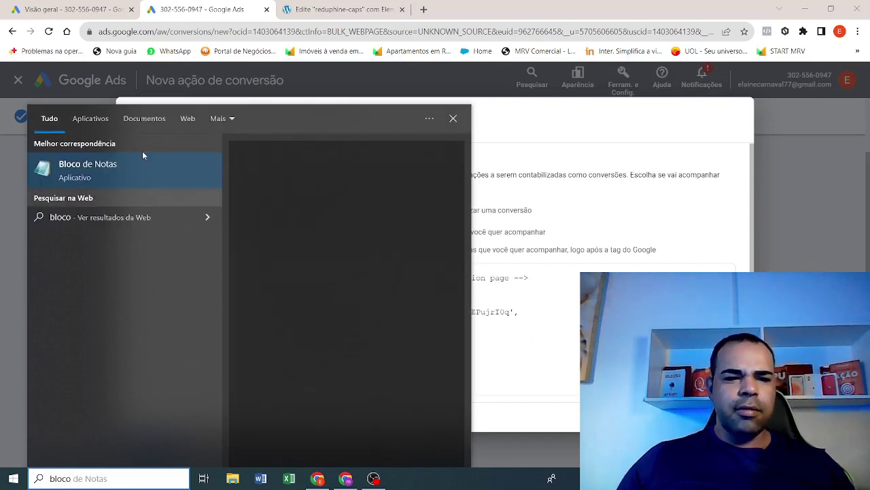
left_click(136, 171)
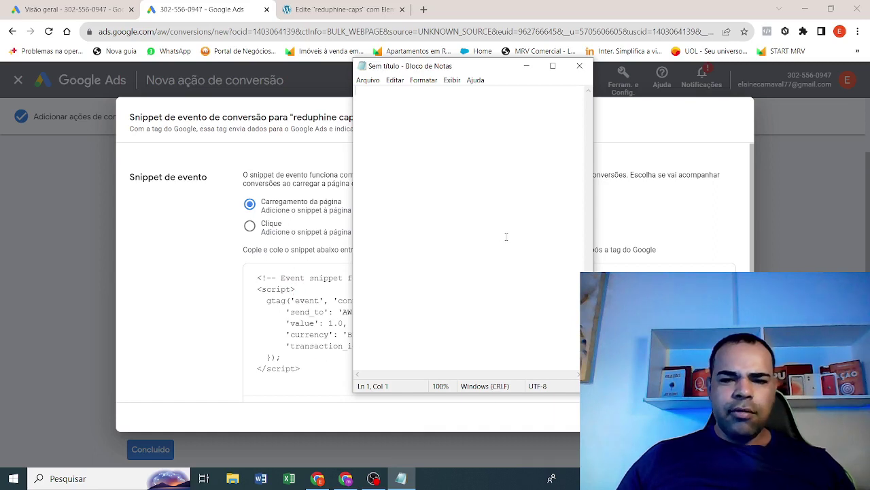
- Copy the whole event snippet for the reduphine caps conversion, paste it into the blank Notepad document, and return to Google Ads
left_click(764, 192)
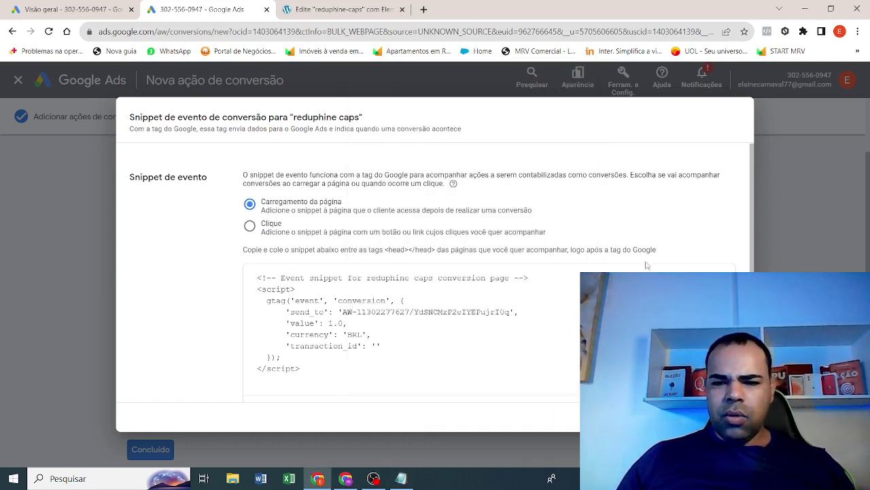
left_click(307, 311)
key("ctrl+c")
right_click(307, 311)
left_click(333, 323)
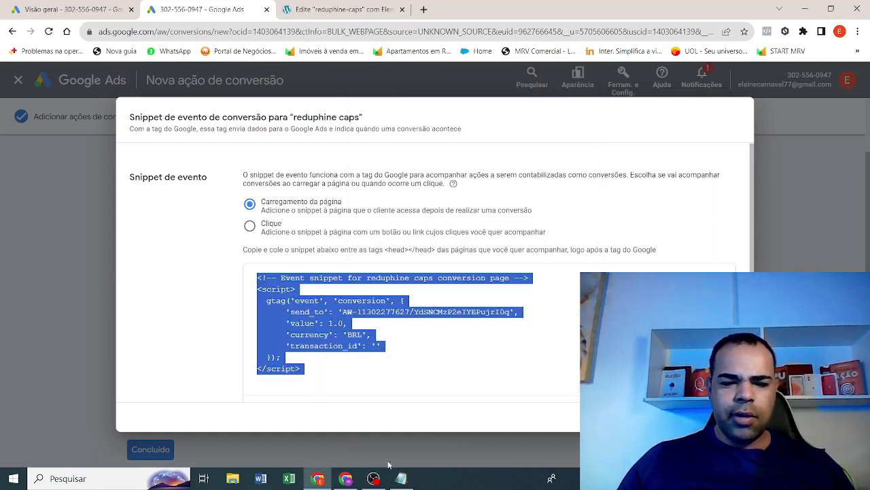
left_click(401, 478)
right_click(402, 155)
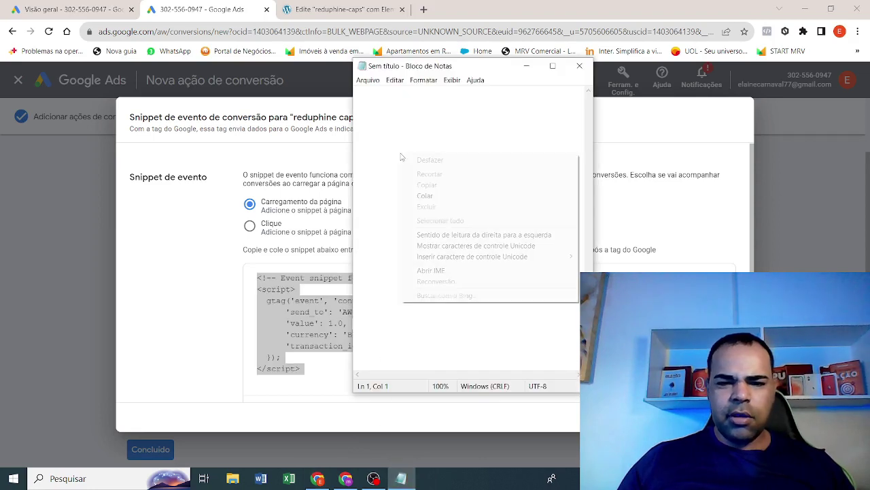
left_click(425, 196)
left_click(789, 214)
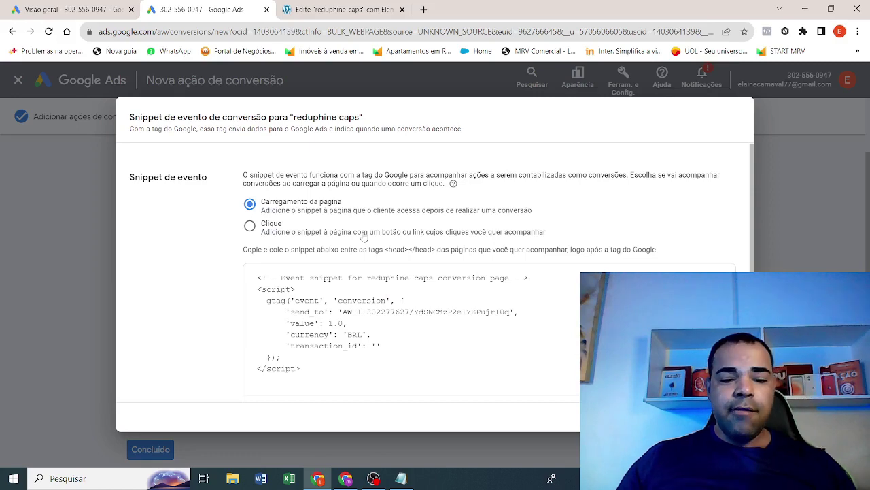
- Switch to Monetizze, open the campaigns of the ReduPhine Caps product and start registering a new campaign
left_click(345, 478)
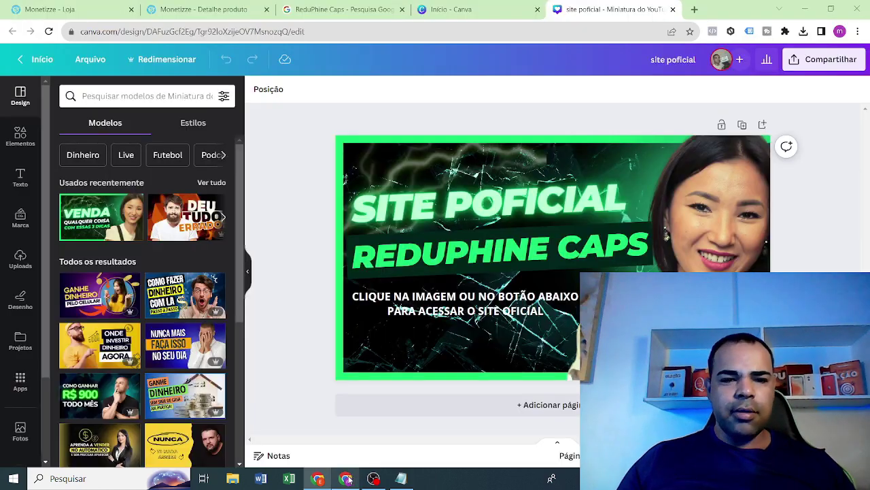
left_click(185, 11)
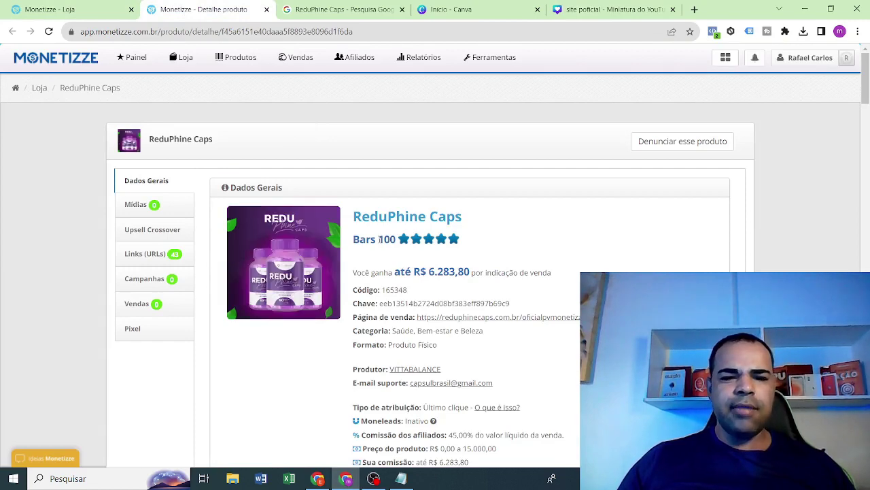
left_click(172, 281)
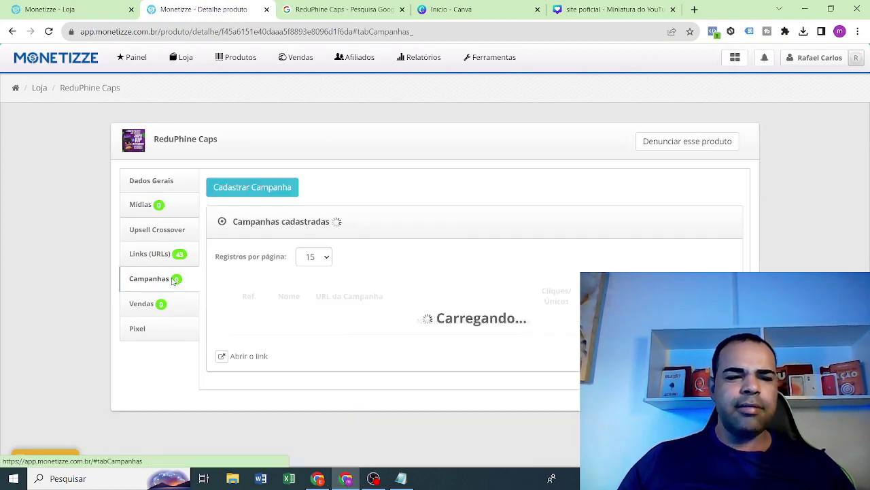
left_click(245, 191)
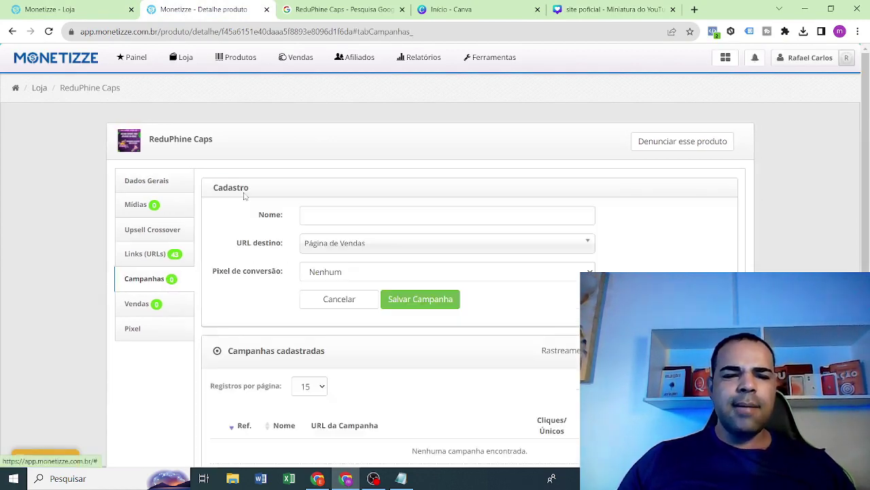
- Name the new campaign "pixel reduphine caps" and set its conversion pixel to Google
left_click(319, 211)
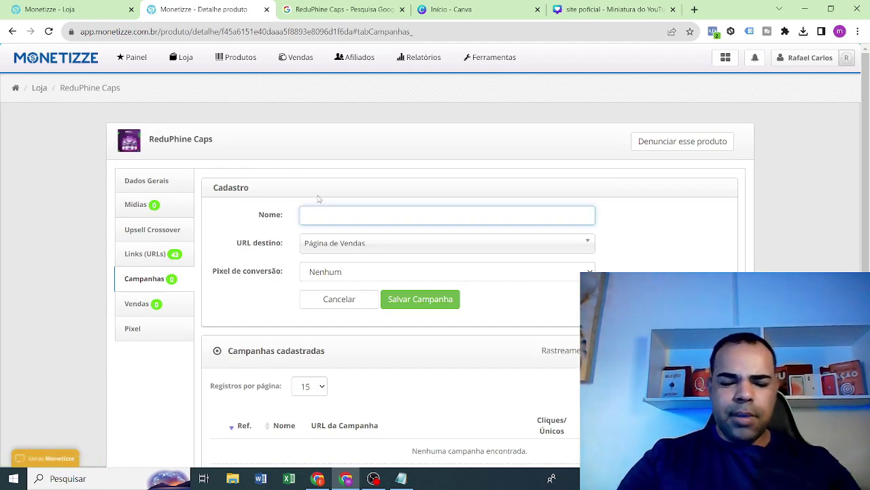
type("pixel ")
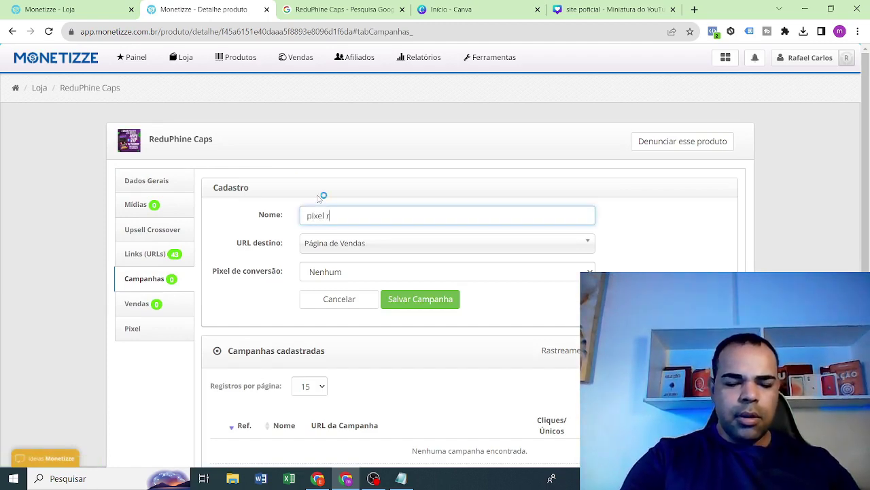
type("reduphine")
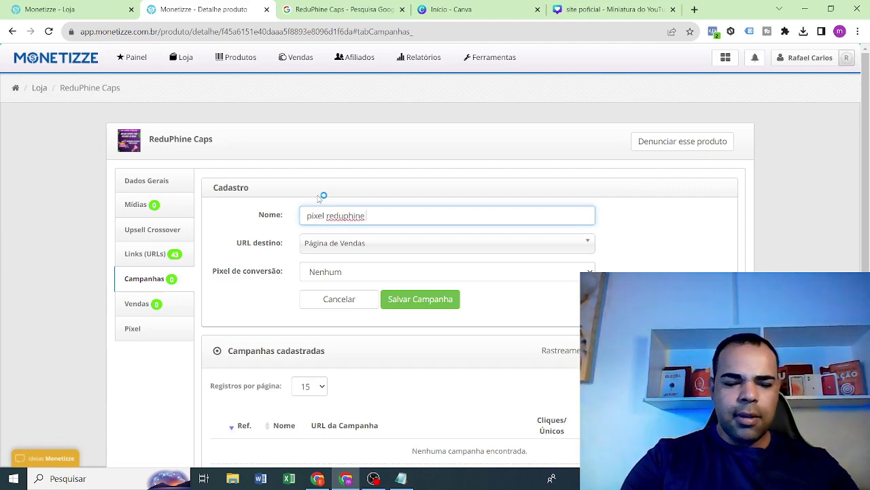
type(" caps")
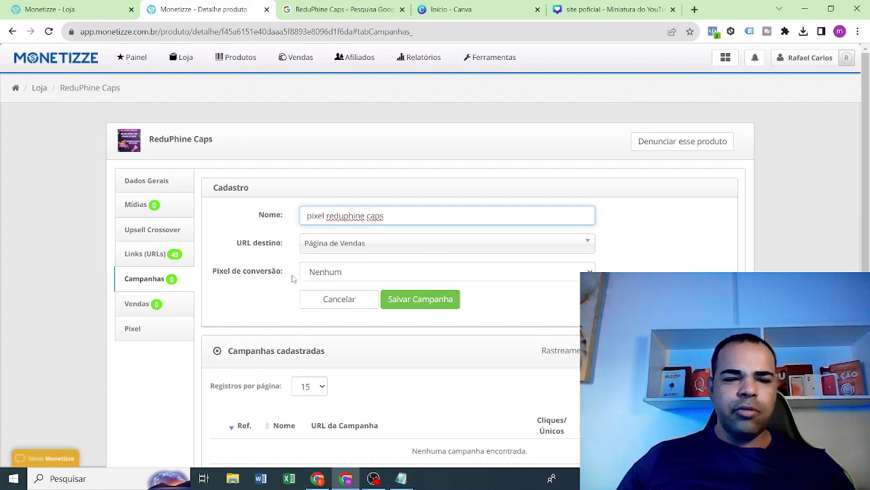
left_click(345, 272)
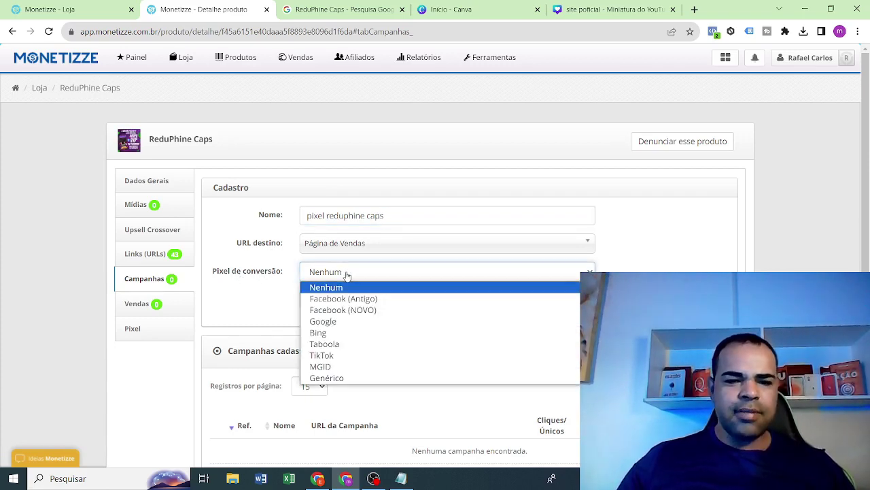
left_click(348, 322)
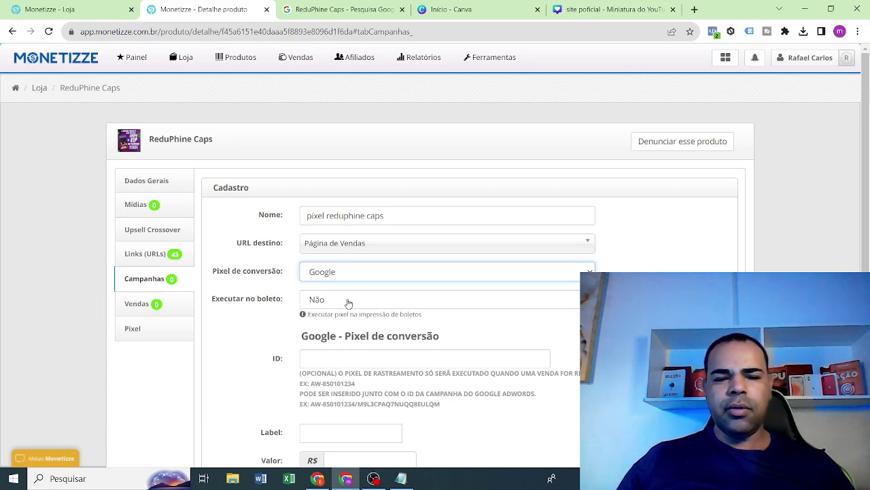
scroll(400, 295, "down", 1)
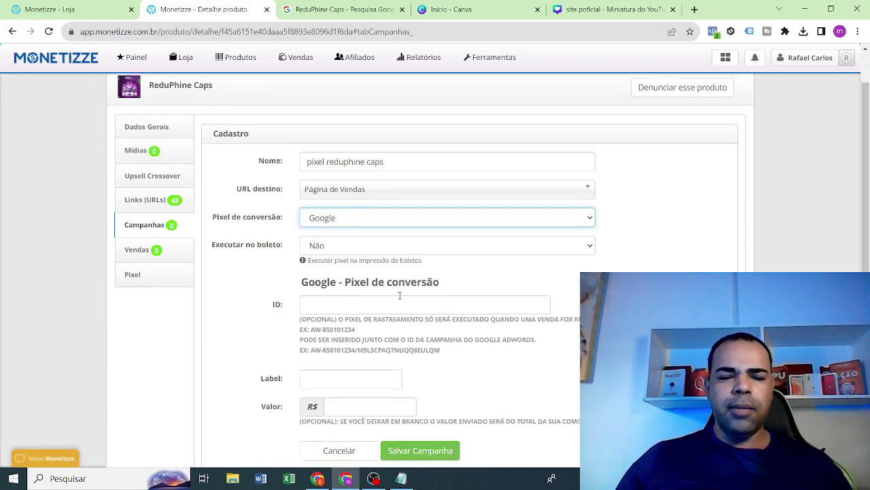
- Copy the full send_to value from the event snippet in Notepad and paste it into the Google pixel's ID field in Monetizze
left_click(401, 478)
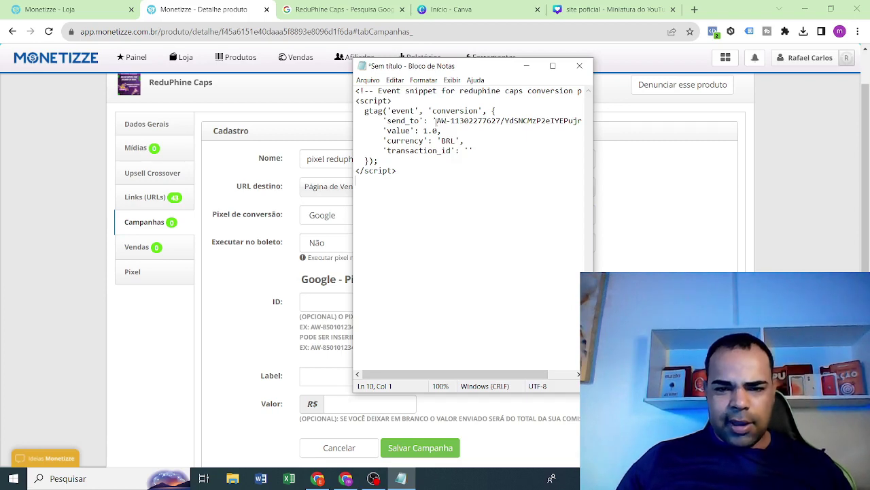
left_click_drag(438, 121, 566, 121)
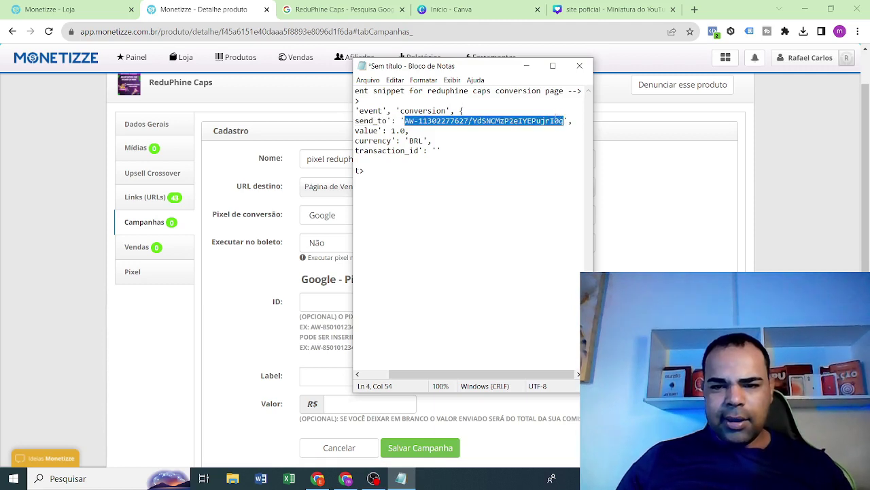
right_click(551, 121)
left_click(572, 153)
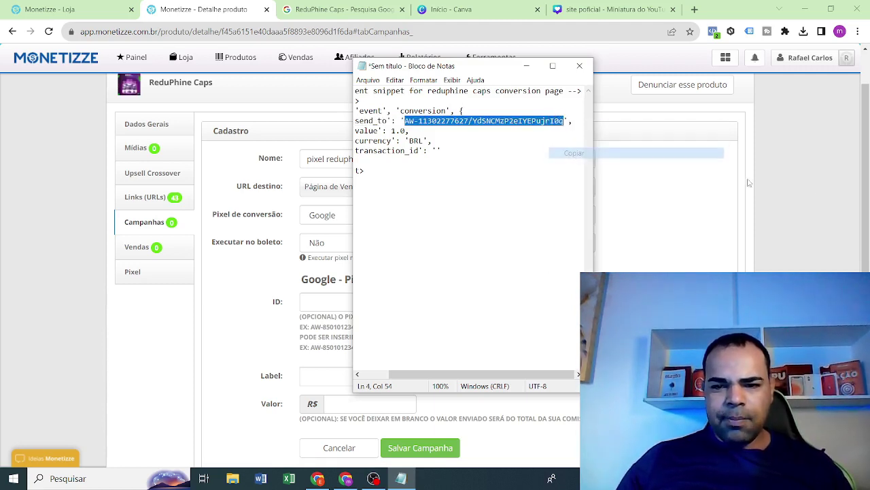
left_click(795, 188)
right_click(329, 294)
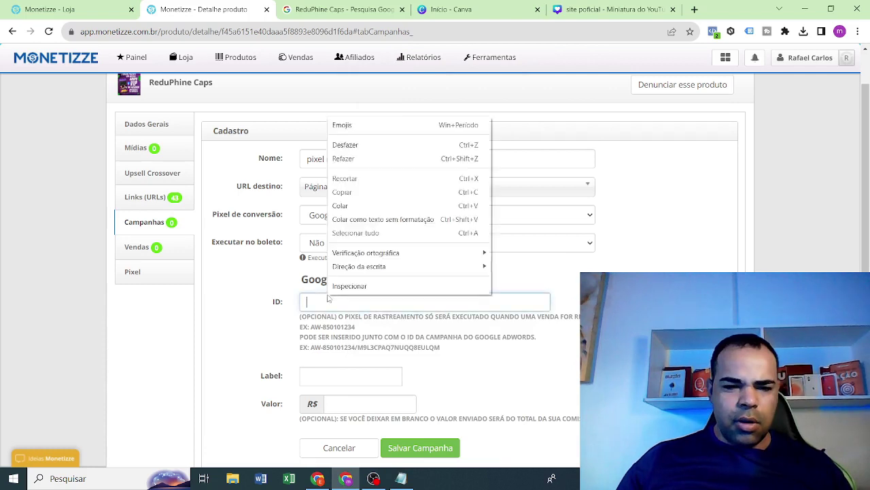
left_click(357, 205)
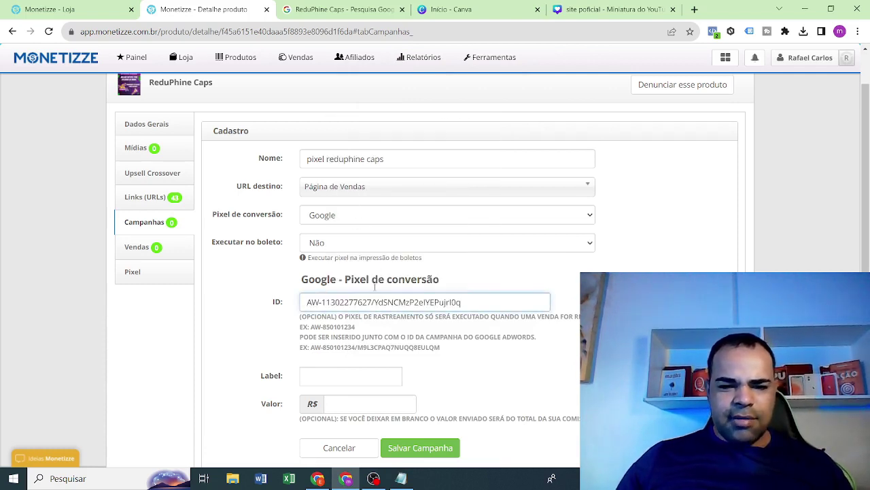
- Move the part after the slash from the pixel ID into the Label field, leaving only the AW- number without the slash as ID
left_click_drag(374, 300, 462, 304)
right_click(451, 302)
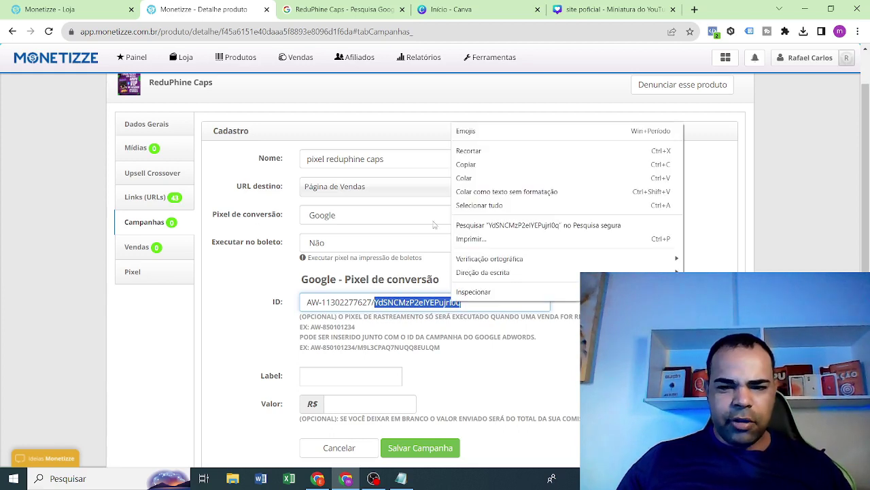
left_click(463, 164)
key("BackSpace")
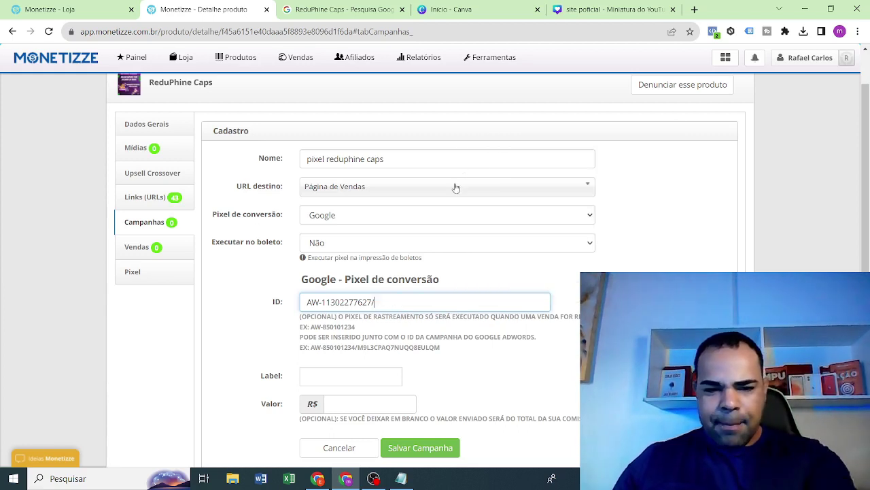
right_click(329, 375)
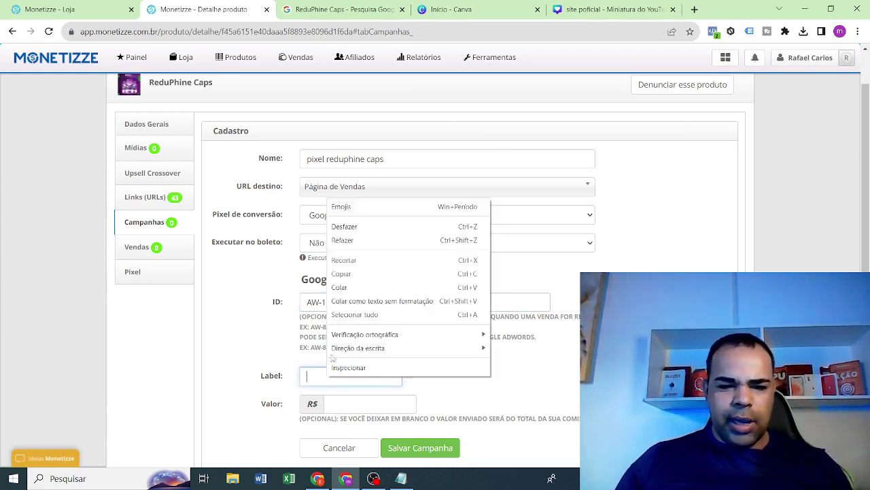
left_click(339, 287)
- Check the completed Google pixel fields and save the campaign with Valor left blank
scroll(292, 297, "down", 2)
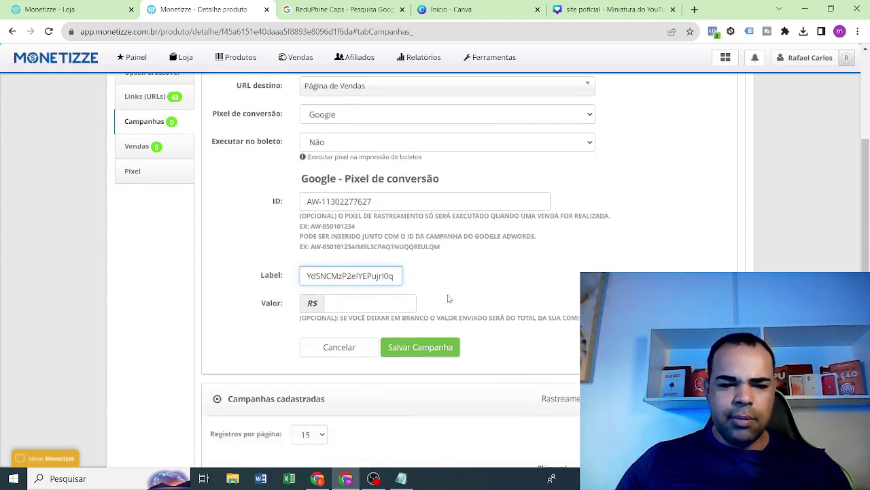
scroll(434, 262, "down", 3)
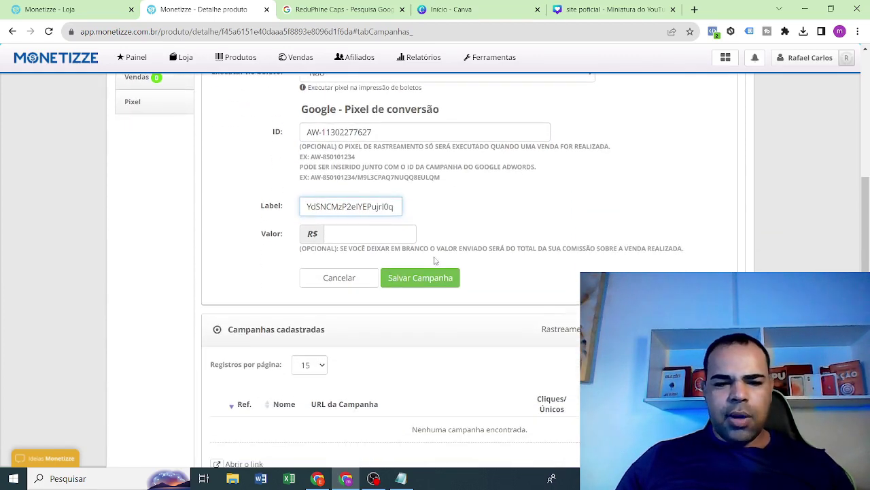
scroll(438, 270, "up", 2)
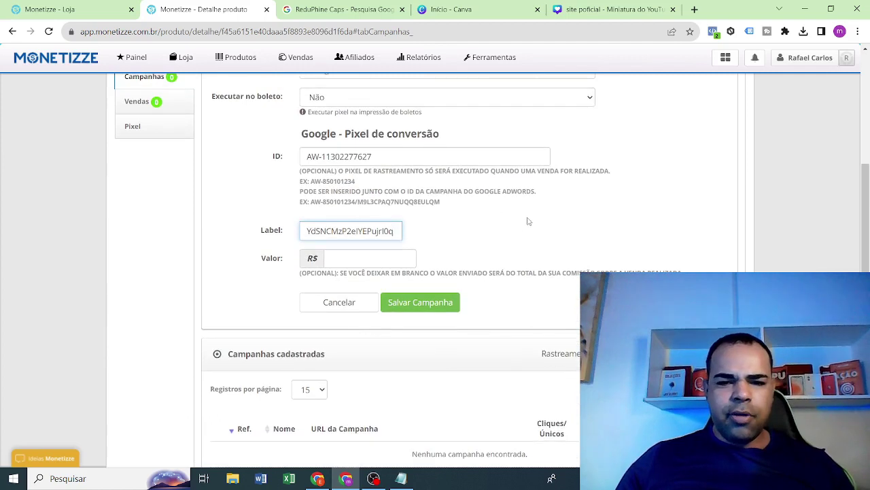
scroll(529, 221, "up", 1)
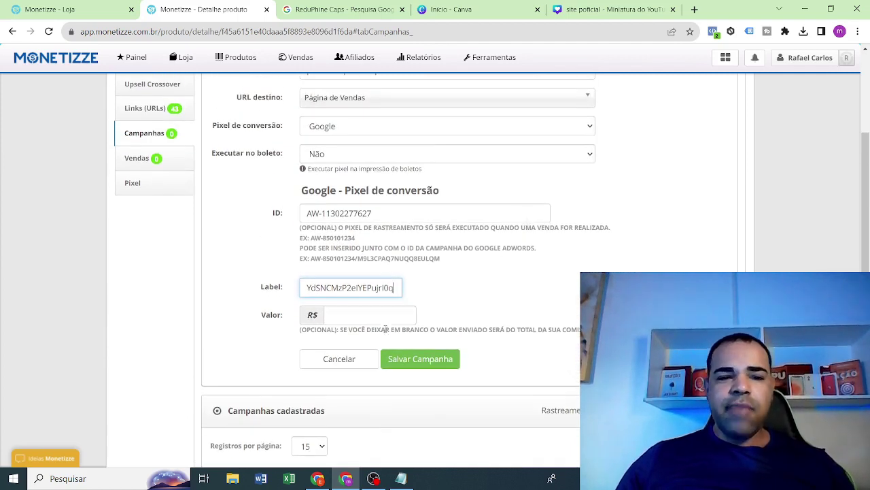
left_click(411, 359)
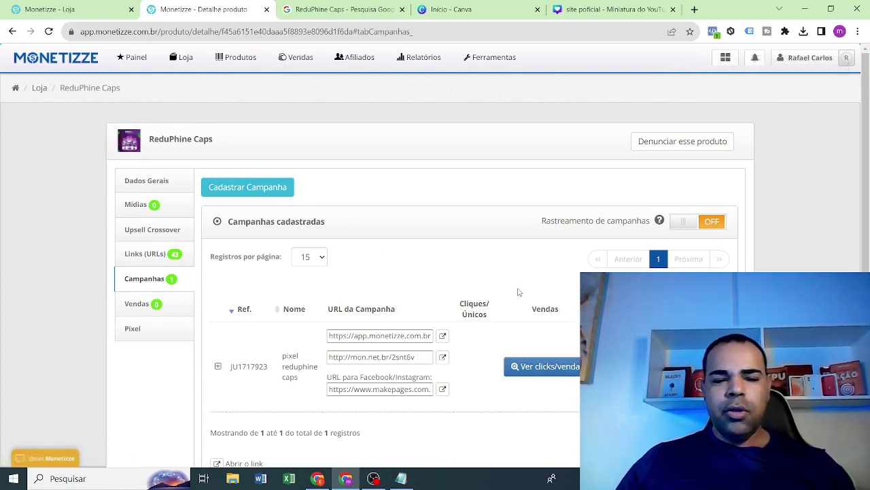
- Copy the first app.monetizze.com.br campaign URL of "pixel reduphine caps" and switch to the reduphine-caps page in Elementor
left_click(358, 336)
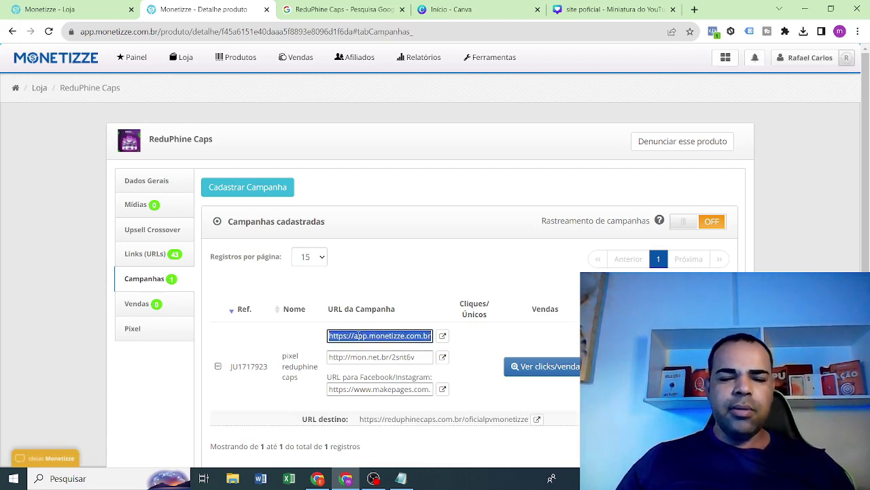
right_click(373, 340)
left_click(373, 201)
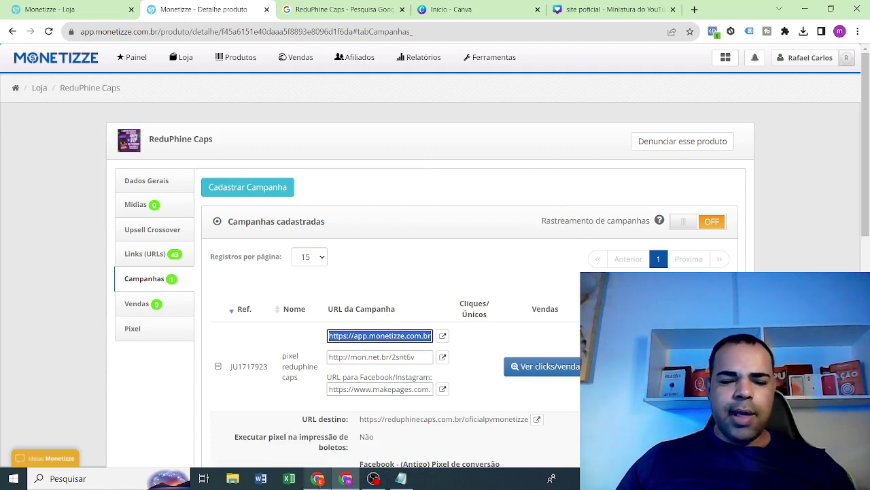
left_click(317, 478)
left_click(340, 9)
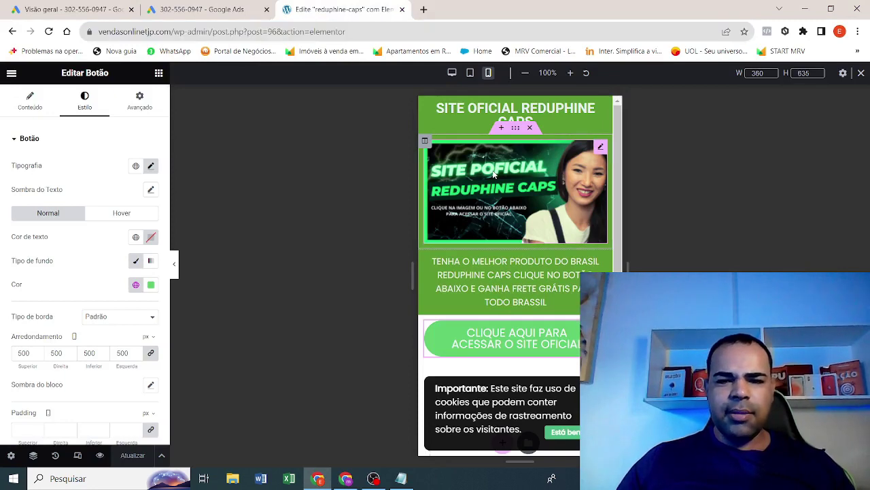
- Give the banner image a custom URL link and paste the copied Monetizze campaign URL into it
left_click(492, 177)
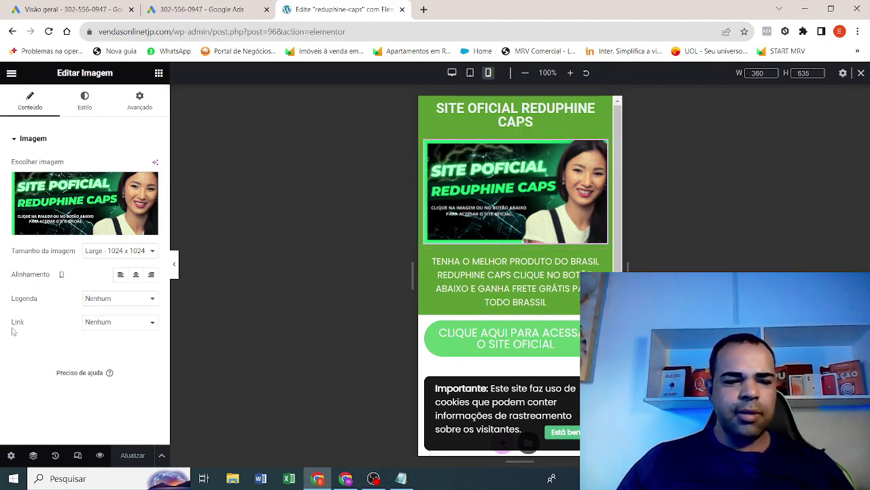
left_click(118, 325)
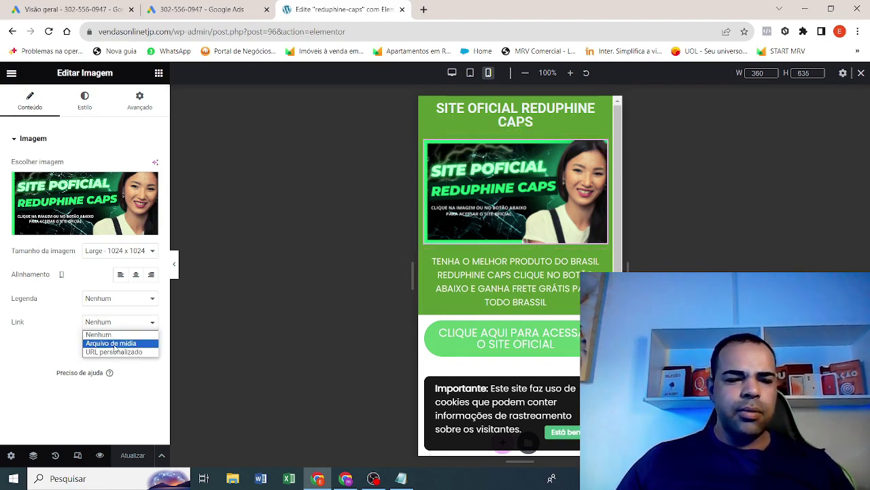
left_click(113, 352)
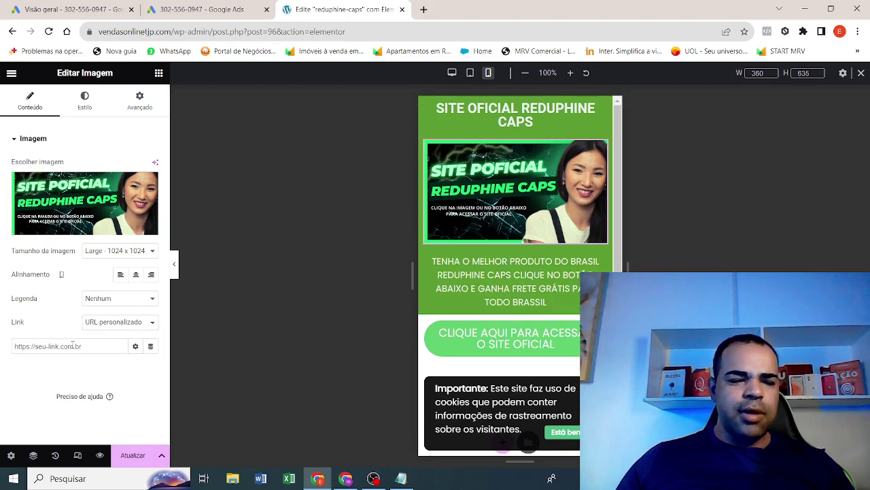
right_click(72, 344)
left_click(92, 255)
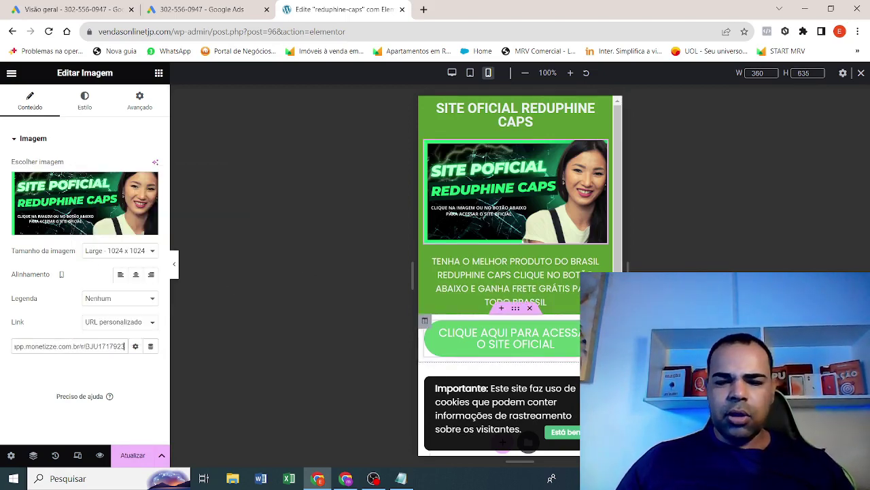
- Replace the "#" link of the "CLIQUE AQUI PARA ACESSAR O SITE OFICIAL" button with the campaign URL and update the page
left_click(30, 100)
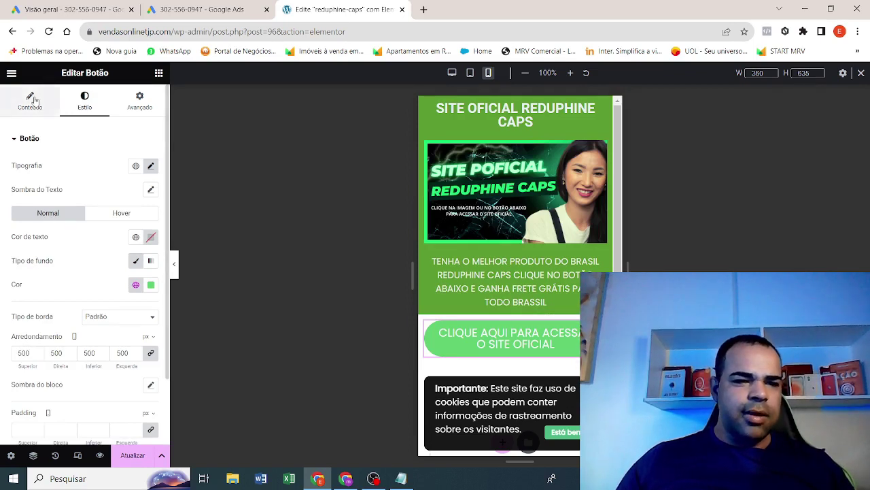
left_click_drag(46, 223, 3, 212)
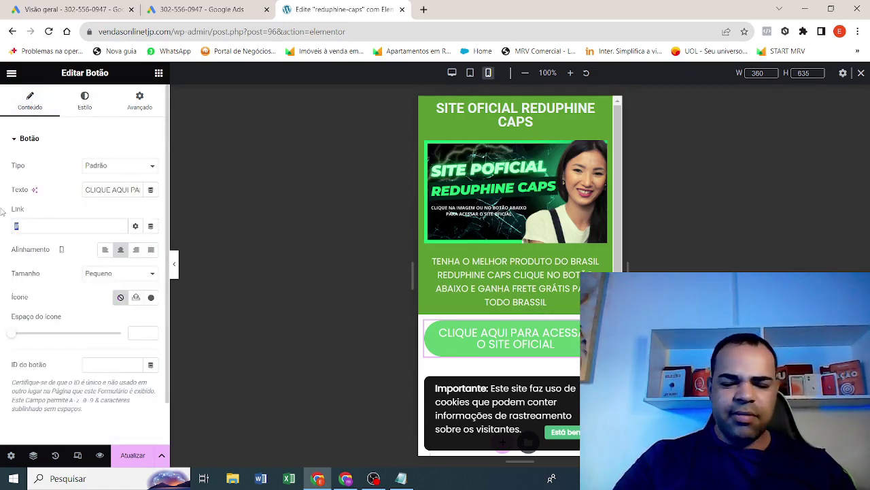
key("BackSpace")
key("ctrl+v")
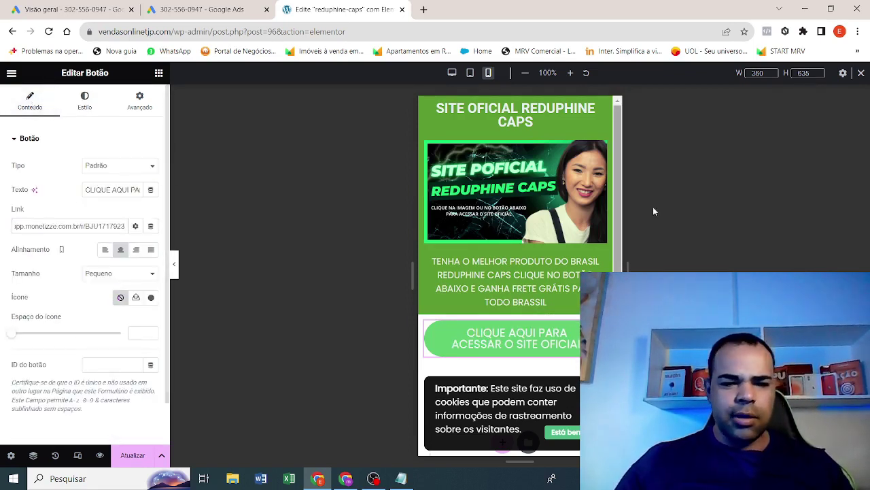
left_click(128, 458)
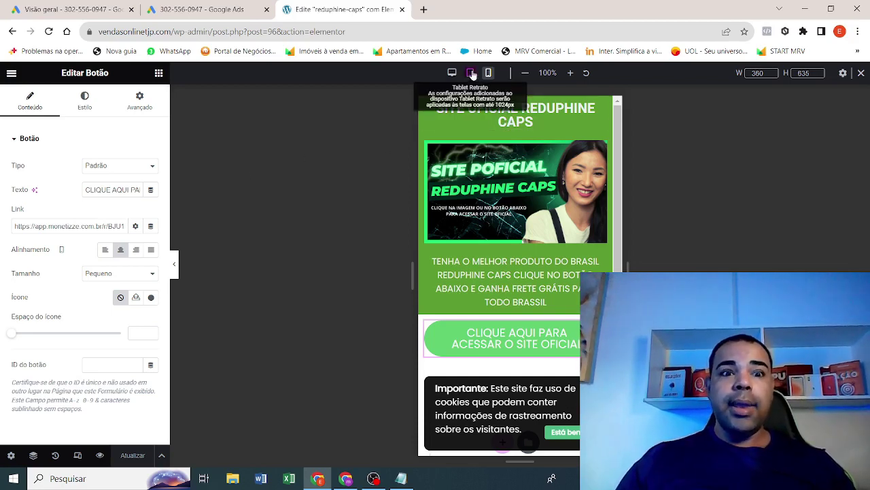
- Return to Google Ads, close the event snippet, copy the conversion name "reduphine caps" and finish the conversion action setup
left_click(223, 11)
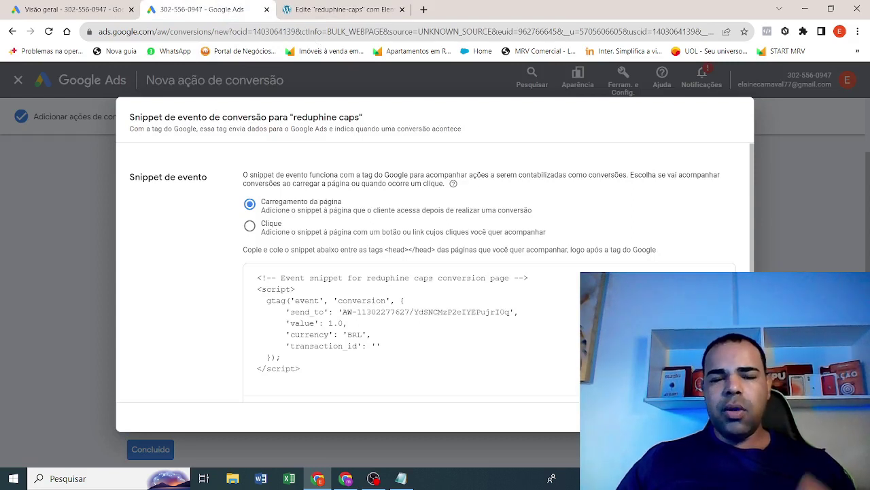
left_click(244, 434)
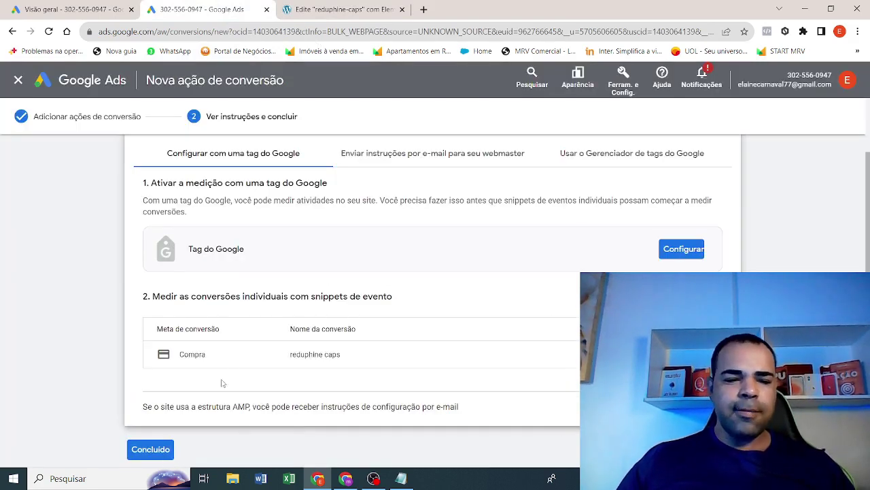
triple_click(308, 354)
right_click(306, 355)
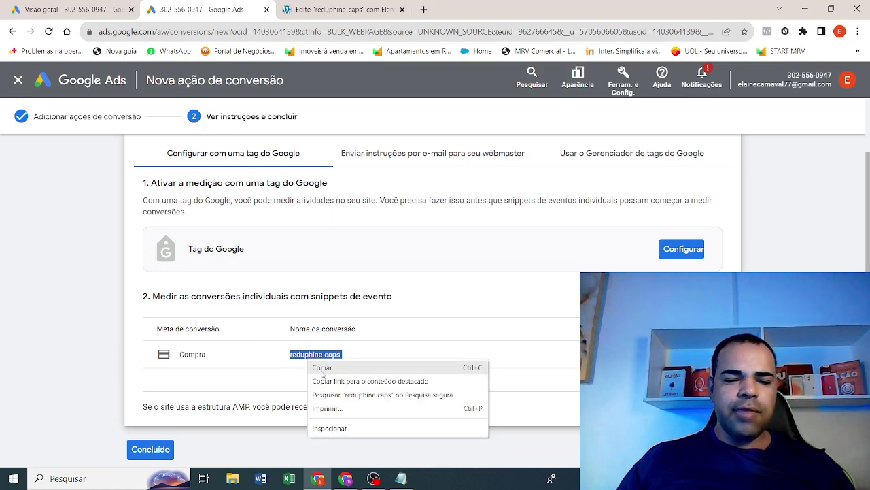
left_click(320, 367)
left_click(161, 450)
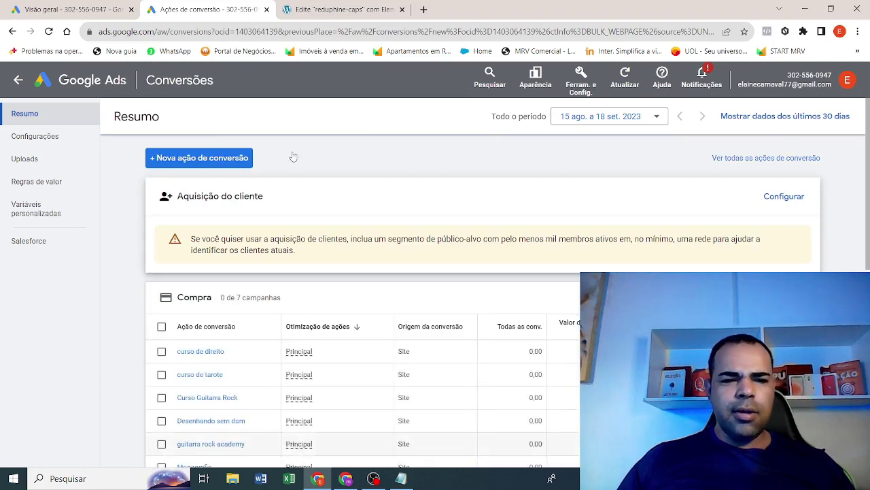
- Add a custom goal to the account's conversion goals and paste "reduphine caps" as its name
scroll(389, 249, "down", 15)
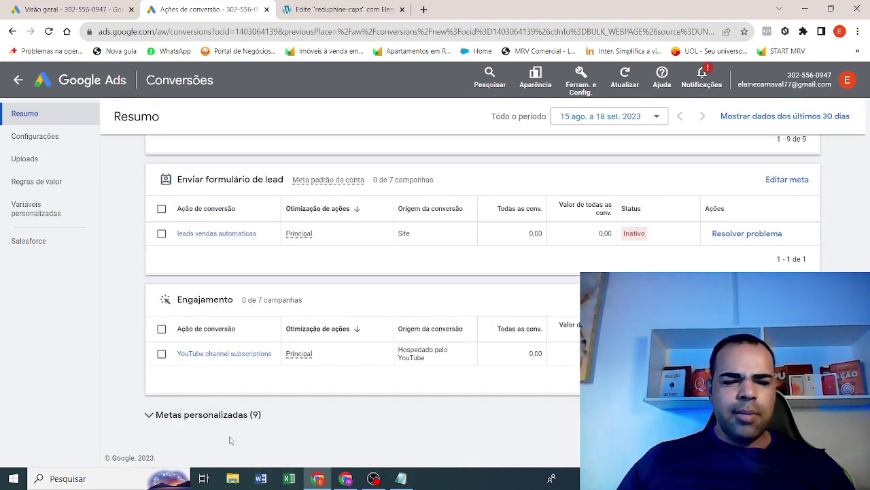
left_click(225, 414)
scroll(540, 361, "down", 5)
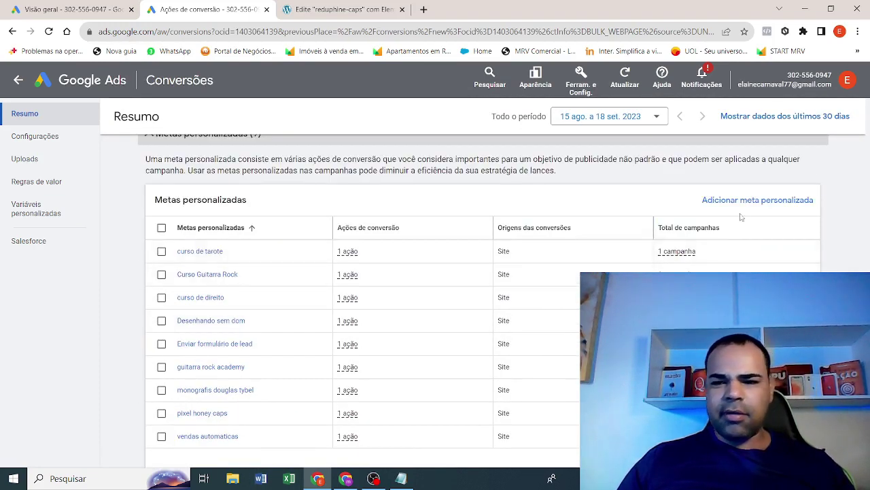
left_click(742, 206)
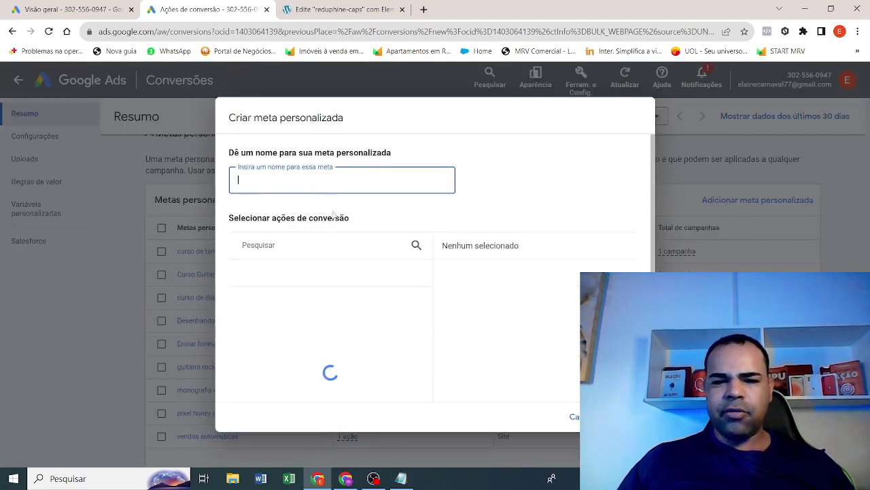
right_click(321, 178)
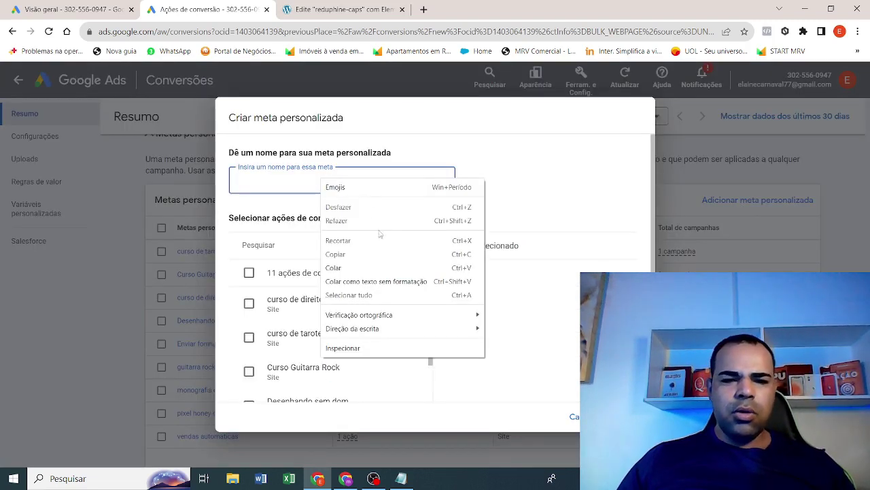
left_click(384, 266)
- Select the "reduphine caps" conversion action for the custom goal and save the goal
scroll(326, 340, "down", 3)
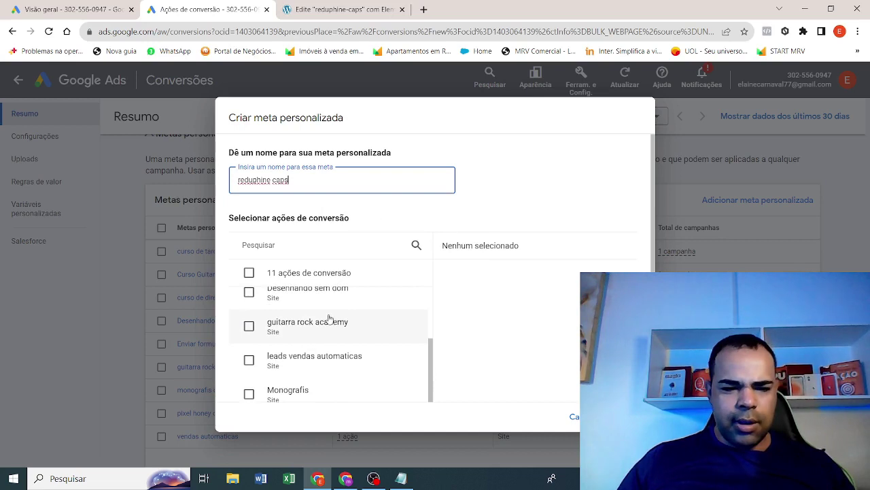
scroll(328, 321, "down", 1)
scroll(347, 314, "down", 1)
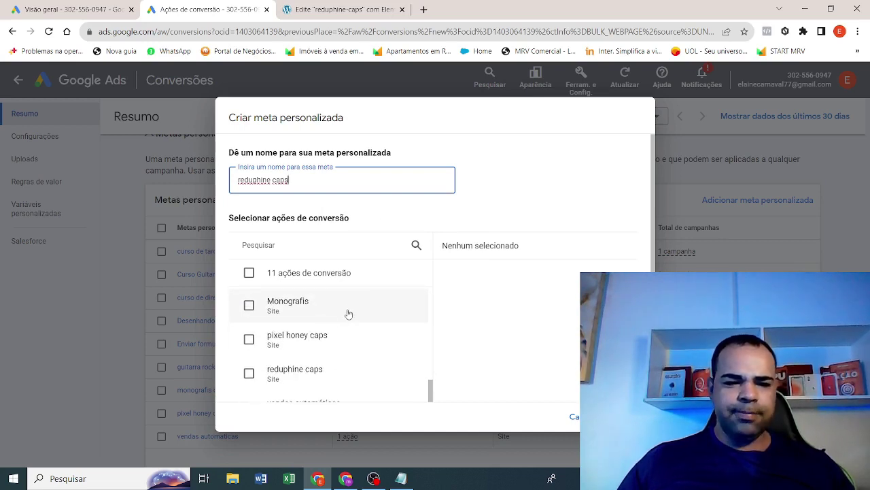
left_click(305, 378)
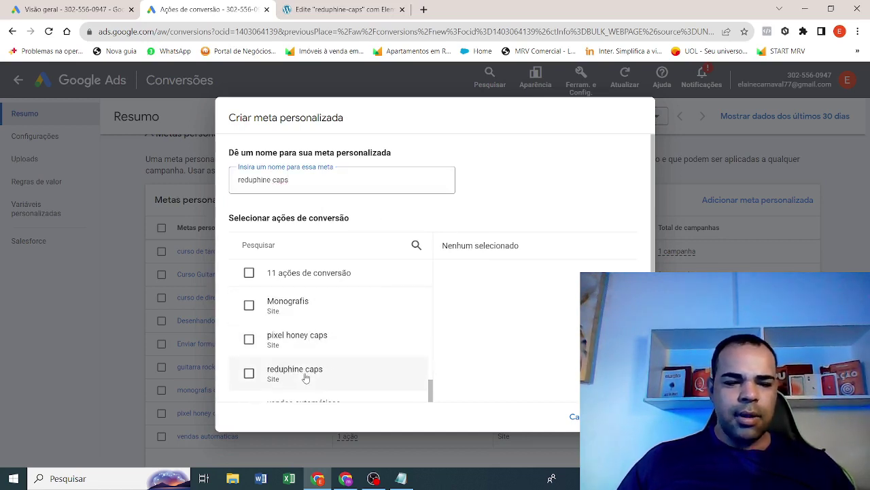
left_click(249, 373)
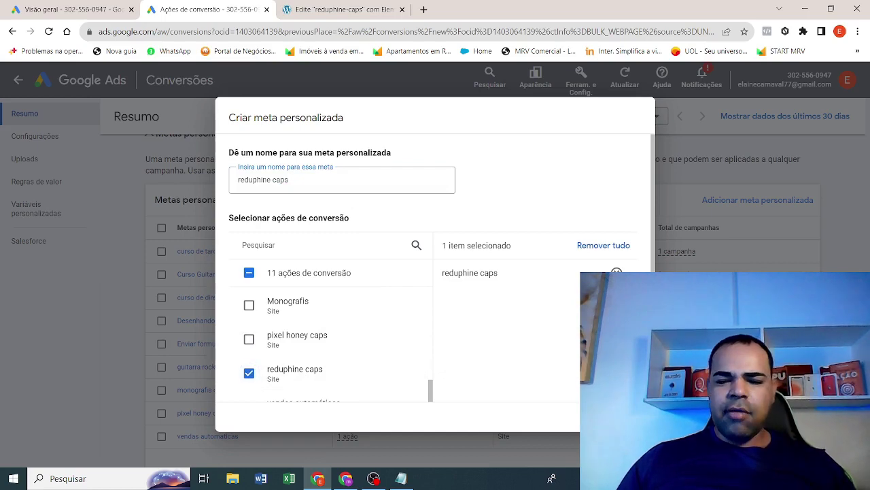
key("Escape")
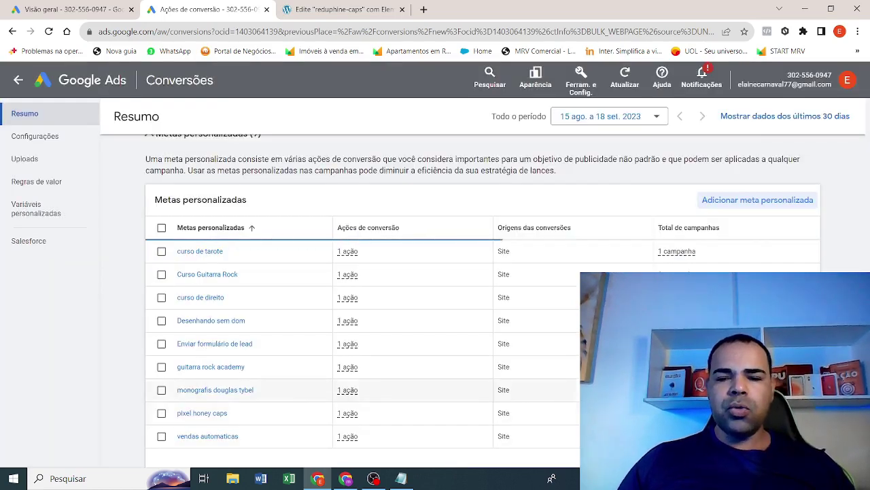
- Close the "Compra" goal settings without saving and start a new campaign from the overview with the Vendas objective
scroll(435, 271, "up", 15)
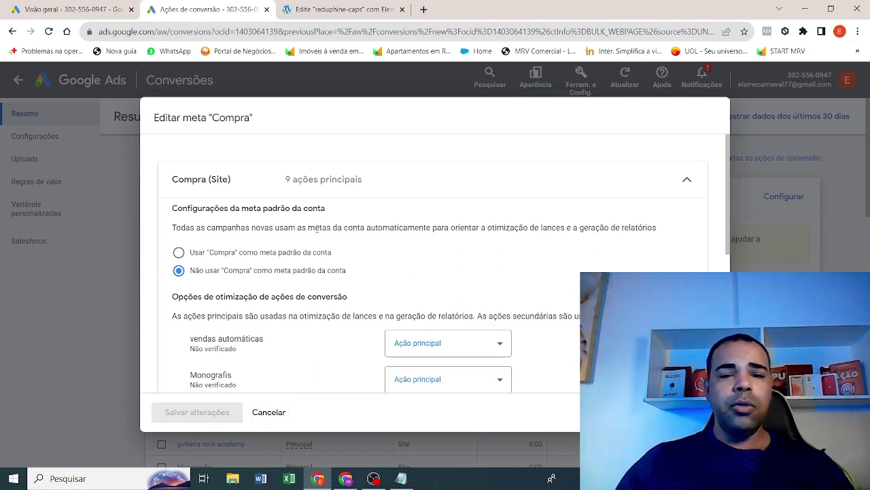
left_click(265, 412)
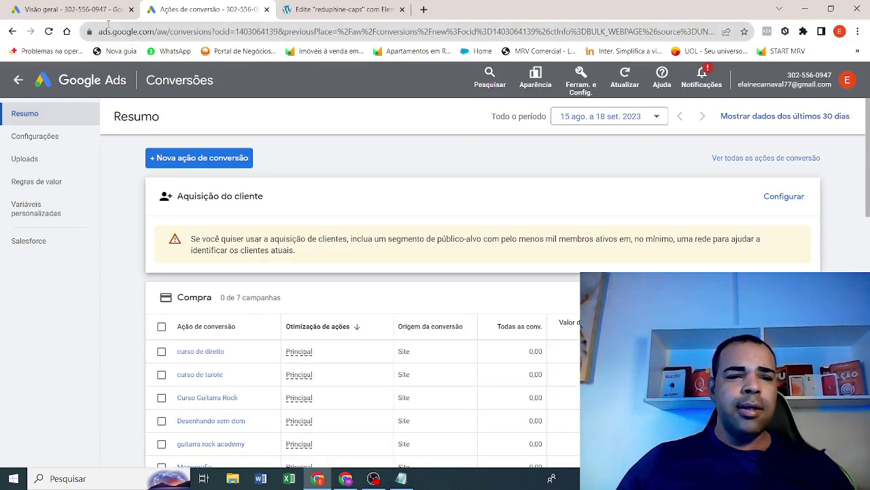
left_click(106, 15)
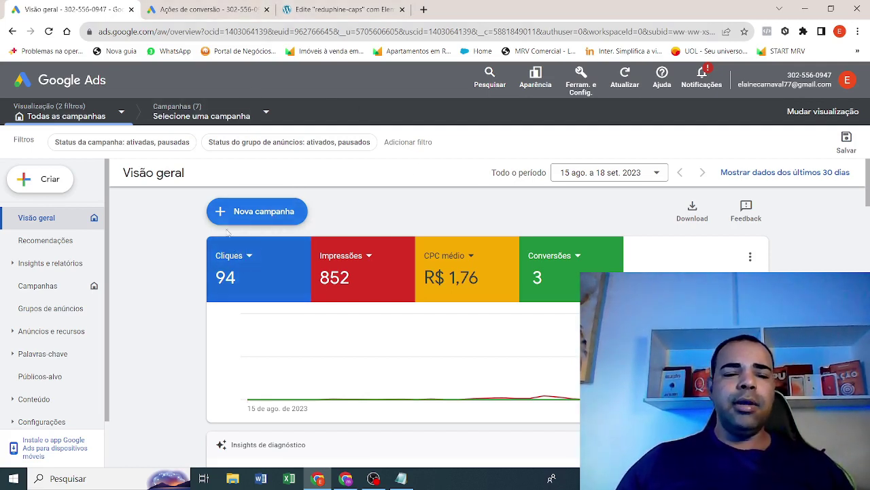
left_click(237, 211)
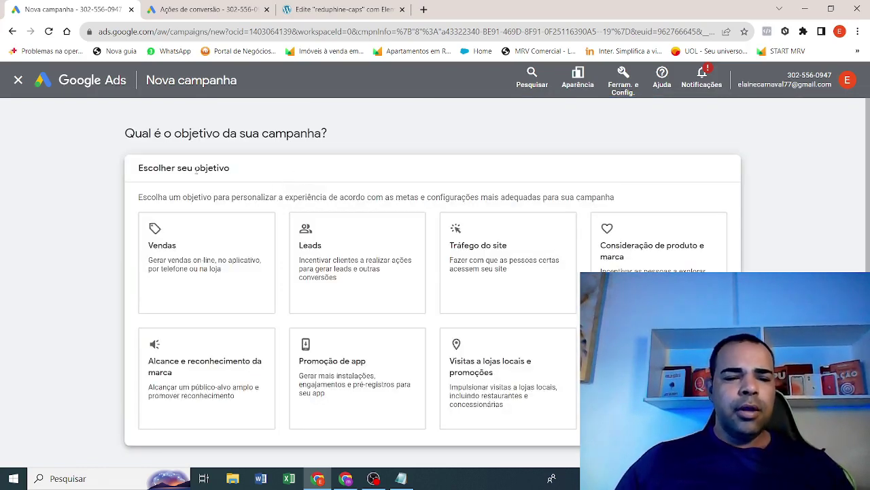
left_click(170, 259)
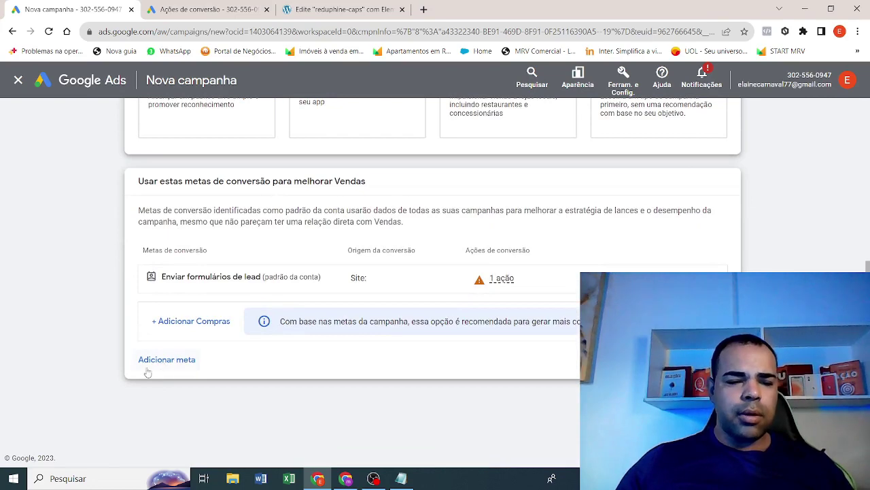
- Add the "reduphine caps" custom goal to the campaign's conversion goals and copy its name
left_click(187, 363)
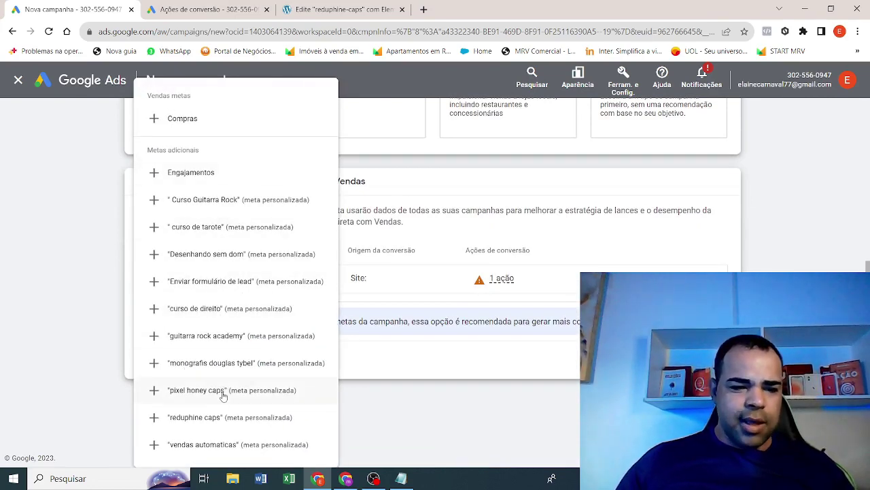
left_click(225, 417)
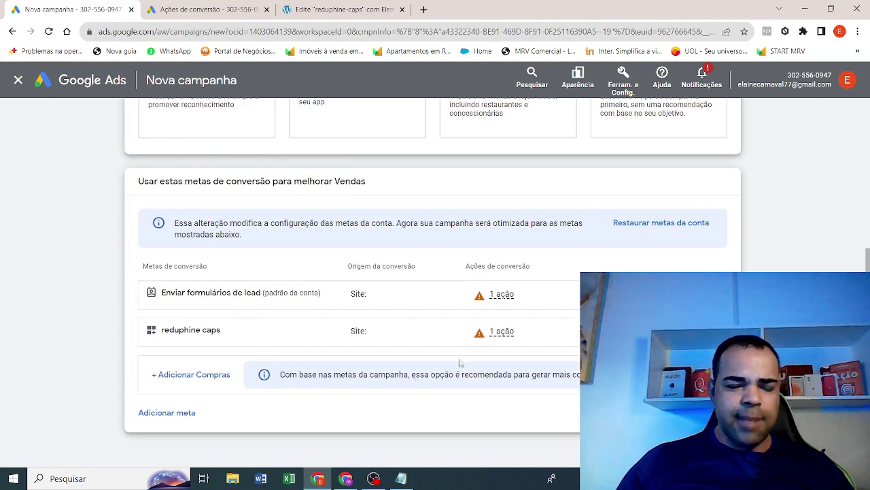
left_click_drag(161, 330, 221, 330)
right_click(215, 337)
left_click(231, 343)
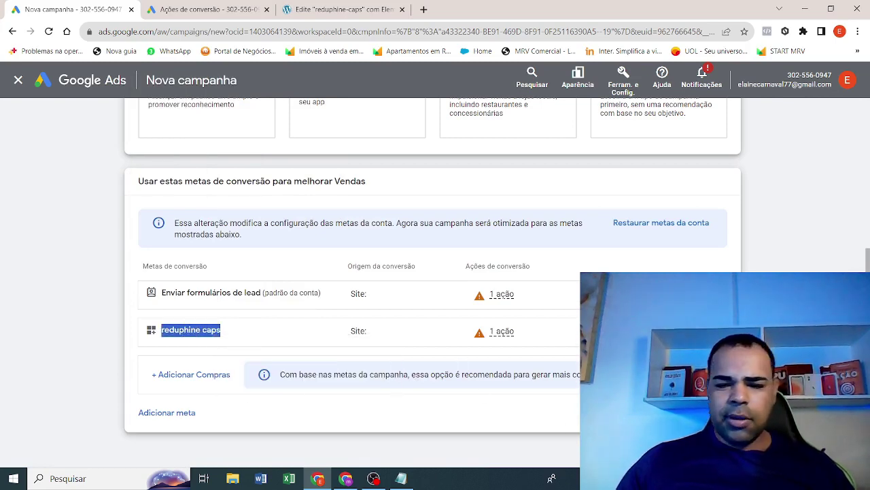
- Continue to the campaign types, choose Pesquisa, and check the Google results for ReduPhine Caps in the other browser window
scroll(224, 324, "down", 5)
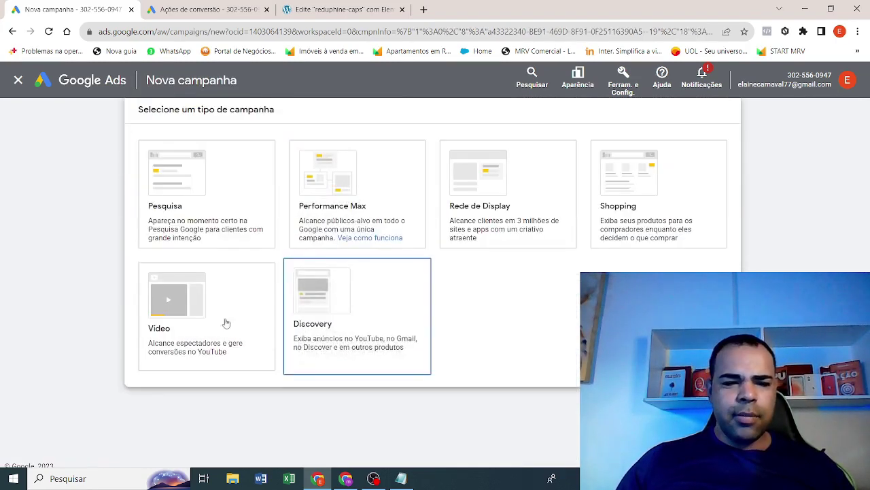
left_click(187, 172)
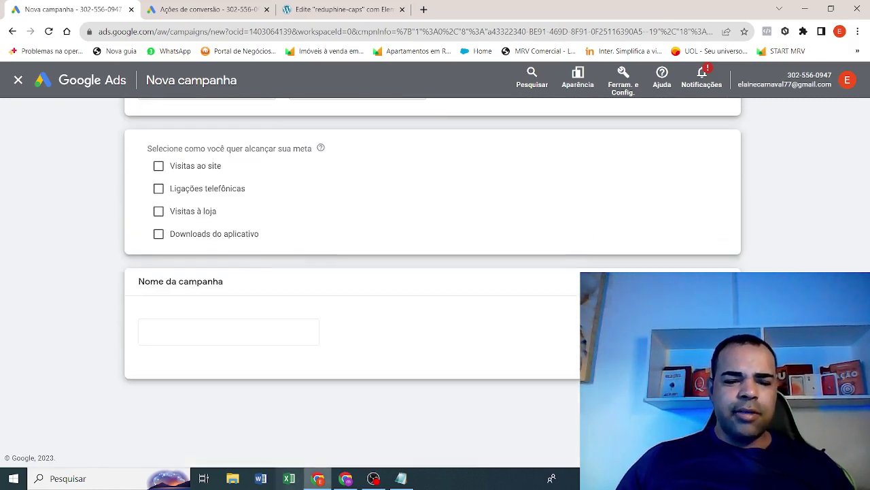
left_click(346, 478)
key("ctrl+Tab")
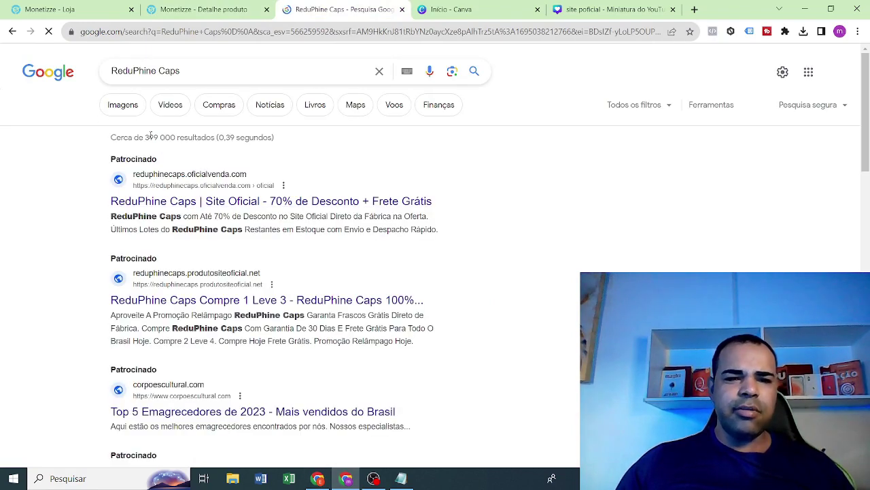
key("alt+Tab")
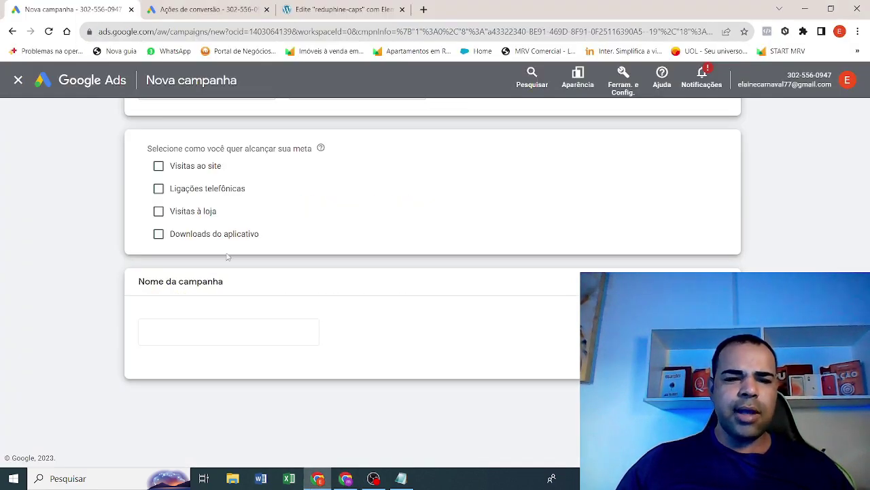
scroll(246, 271, "up", 4)
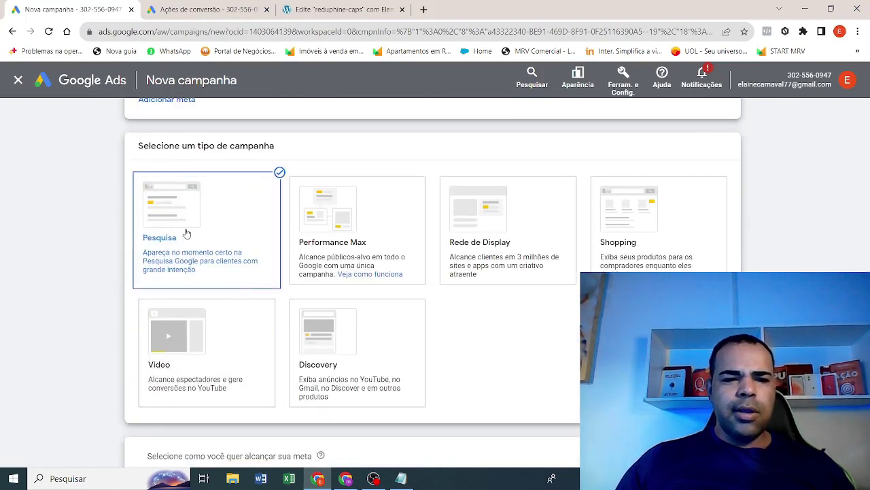
- Replace the default campaign name with the copied "reduphine caps" and continue to the bidding settings
scroll(327, 279, "down", 1)
scroll(327, 279, "down", 3)
left_click(248, 327)
key("ctrl+a")
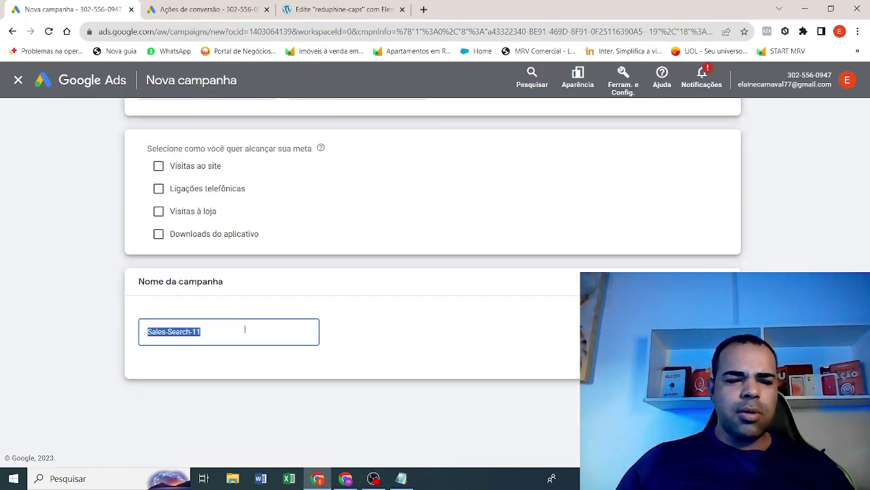
right_click(246, 330)
left_click(257, 206)
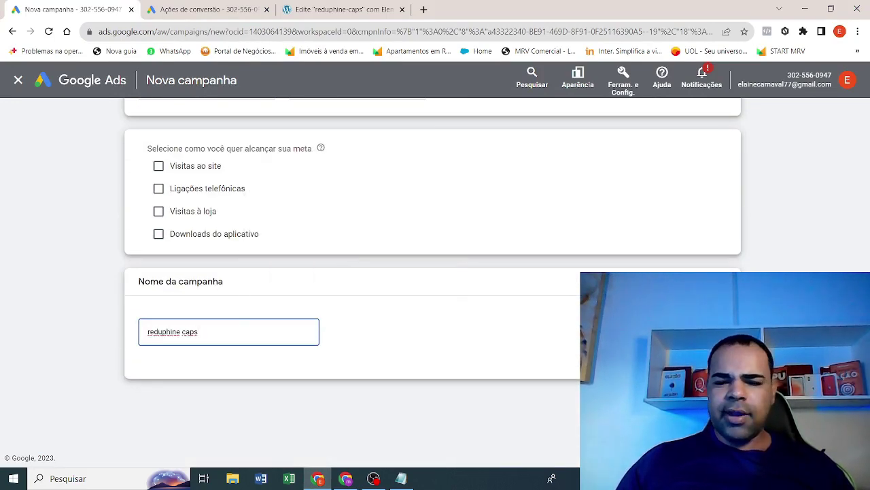
left_click(707, 418)
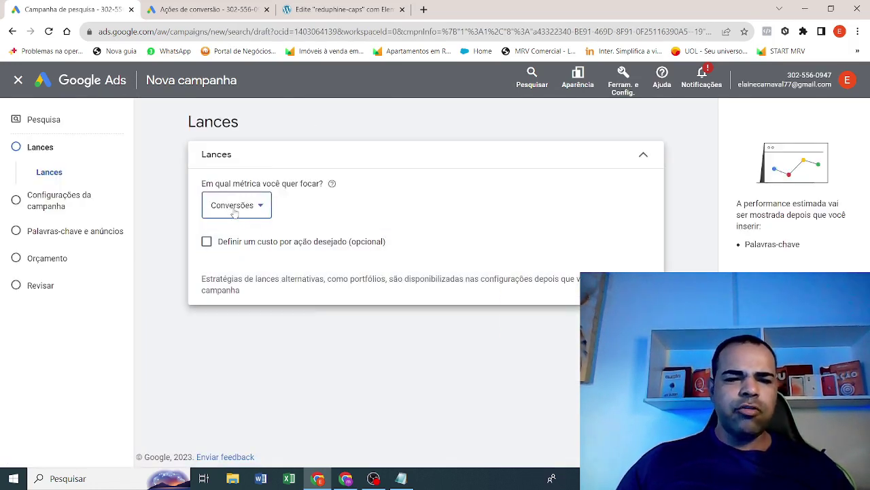
- Set the bidding focus to Cliques and limit the maximum CPC bid to R$ 1
left_click(231, 208)
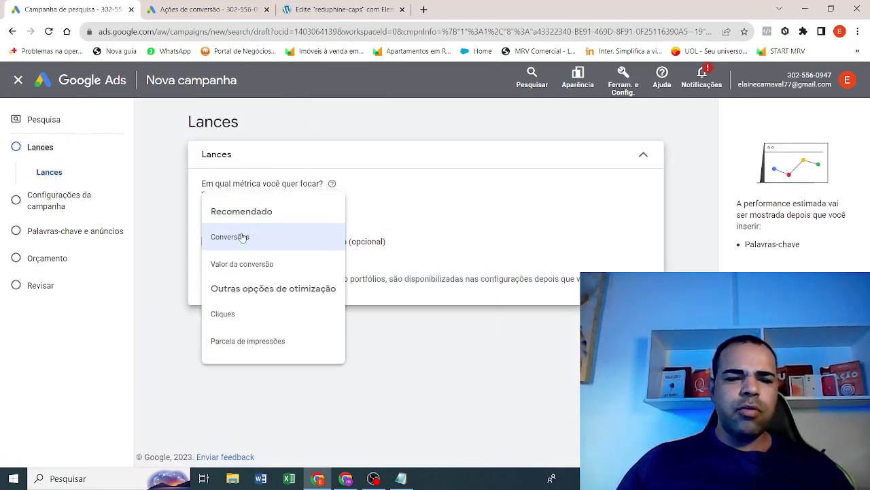
left_click(234, 315)
left_click(207, 242)
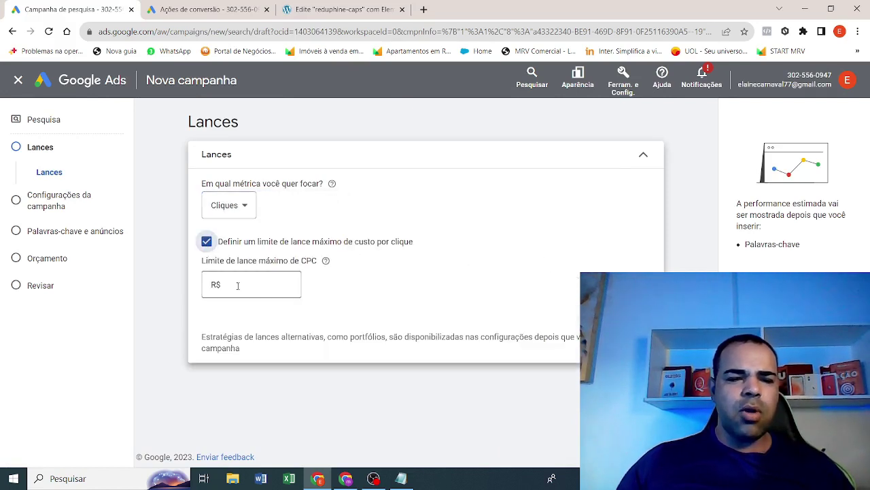
left_click(236, 284)
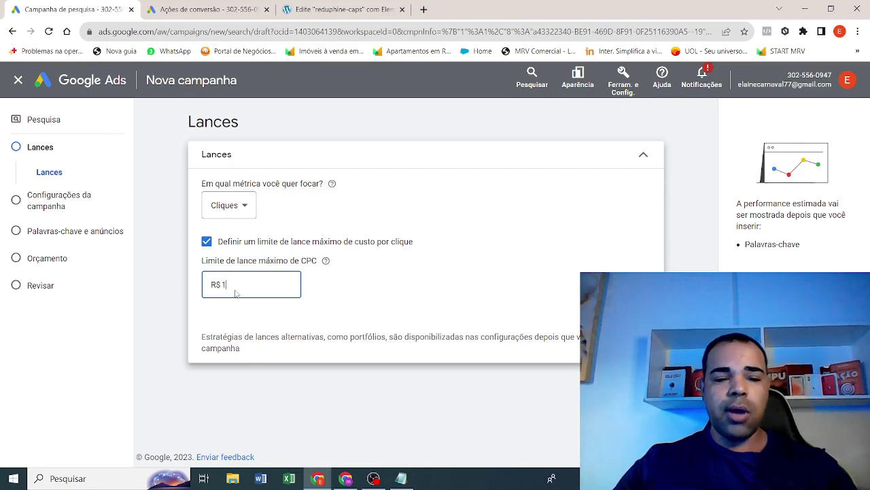
- Look over the sponsored Google results for ReduPhine Caps, return to Google Ads and continue to the campaign settings
left_click(346, 479)
scroll(197, 350, "down", 3)
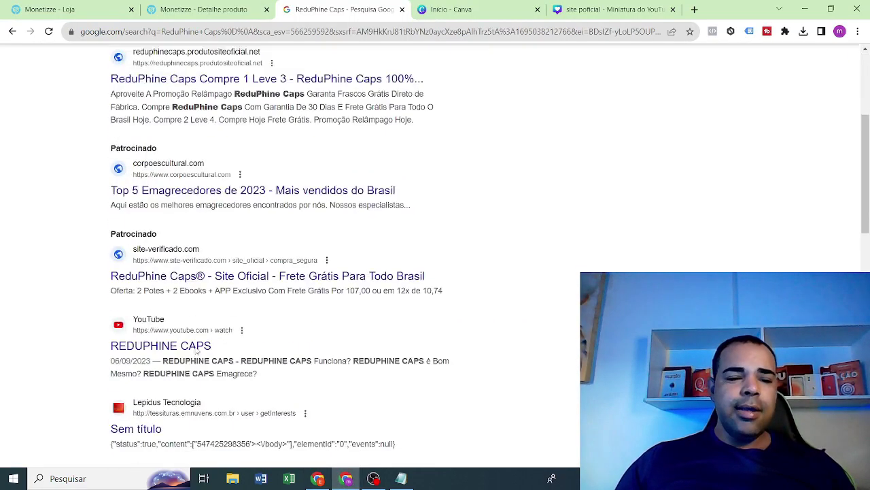
scroll(197, 351, "up", 3)
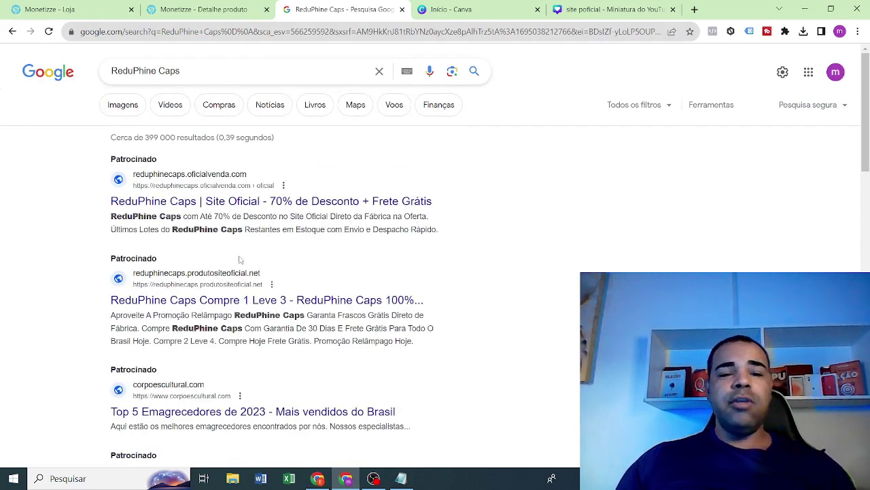
left_click(317, 478)
key("Return")
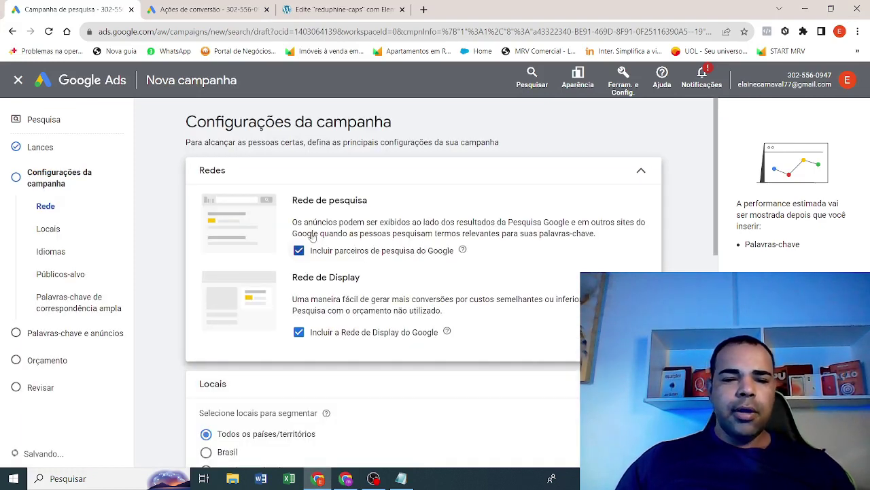
- Exclude Google search partners and the Display Network from the campaign, and set the targeted location to Brasil
left_click(300, 252)
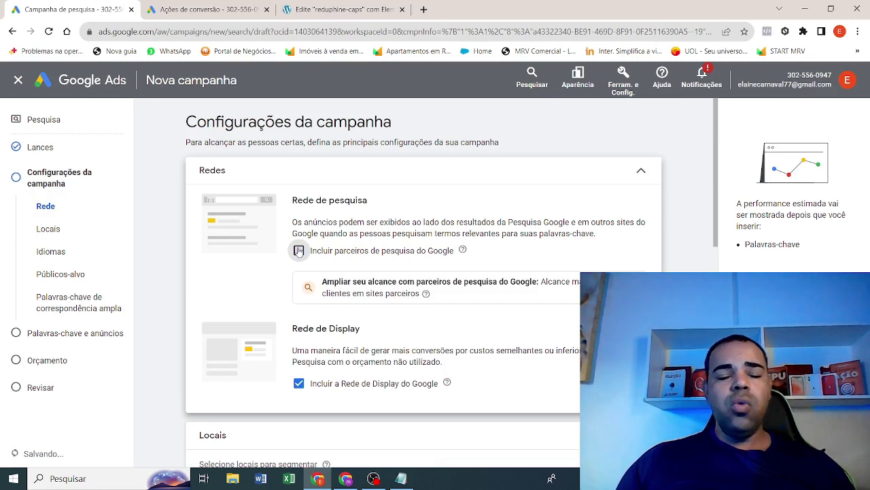
left_click(298, 383)
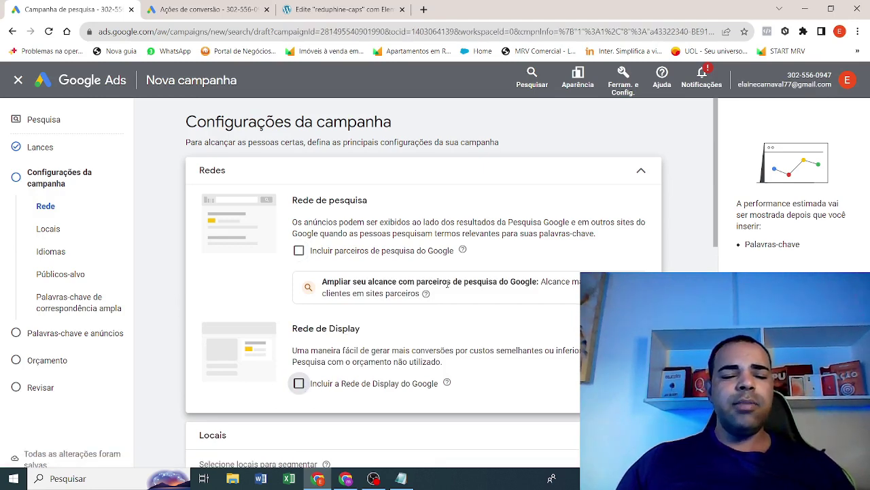
scroll(253, 360, "down", 3)
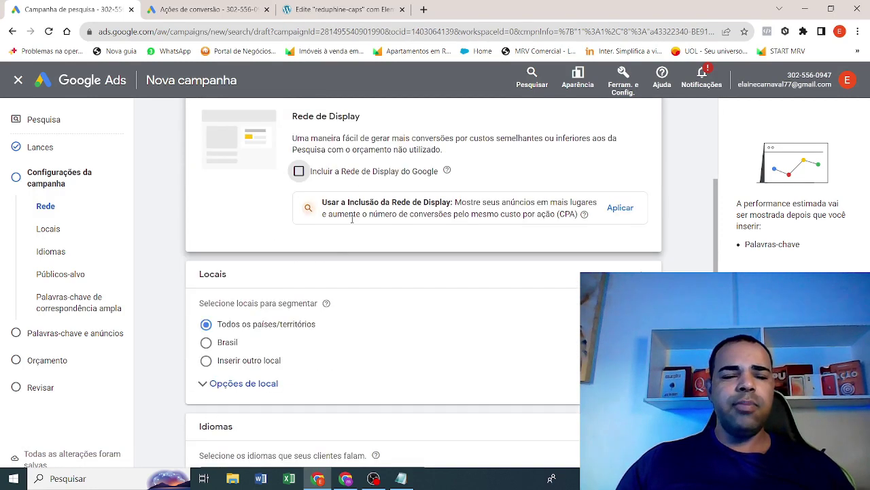
left_click(231, 345)
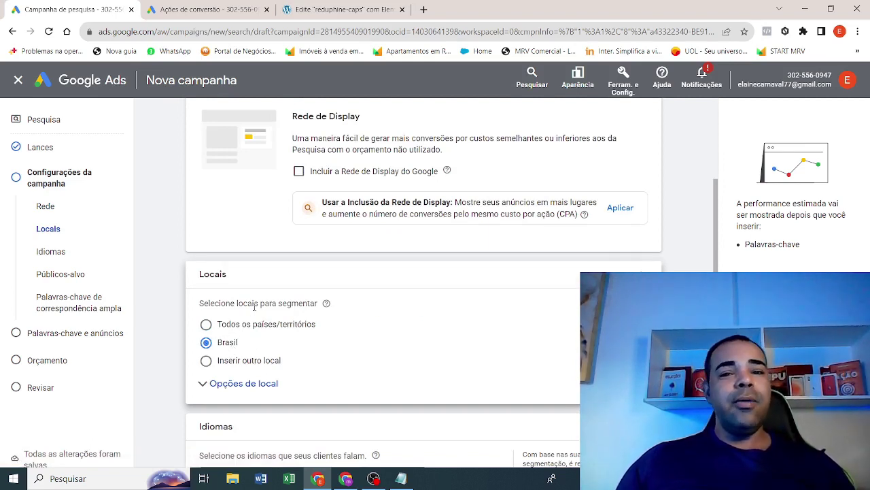
scroll(310, 355, "down", 3)
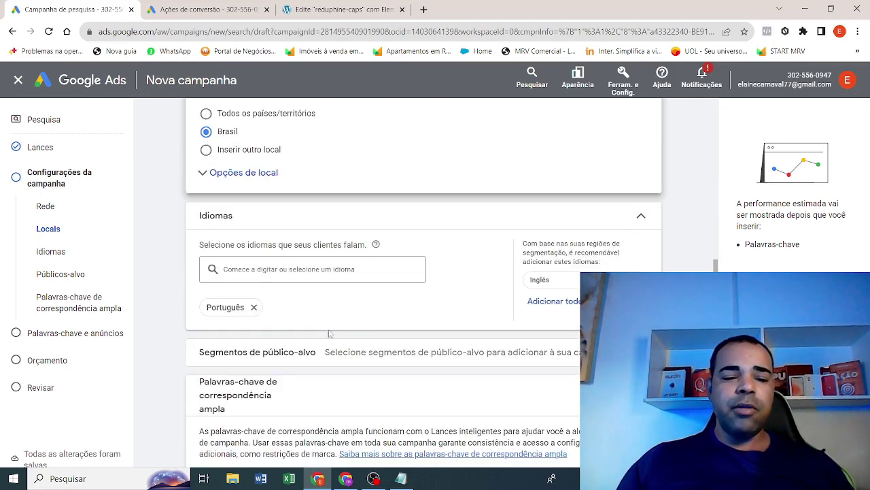
- Add Inglês to the campaign languages and advance to the keyword entry for the ad group
left_click(538, 280)
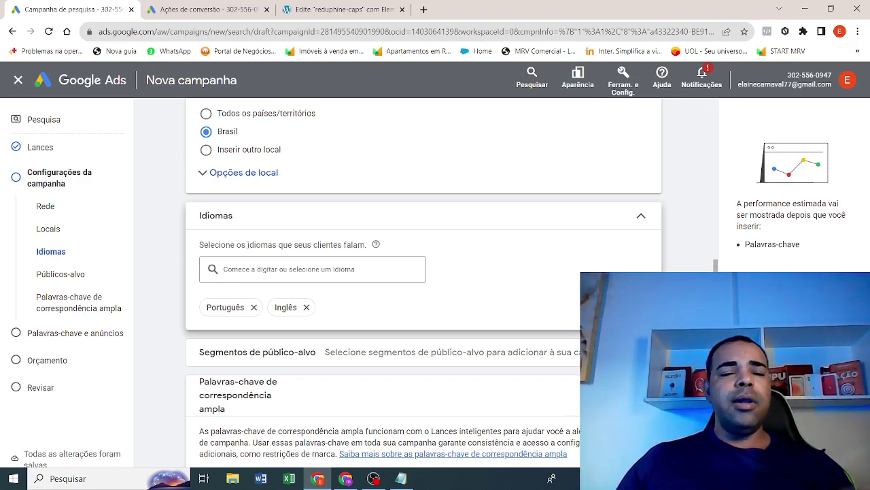
scroll(379, 200, "down", 3)
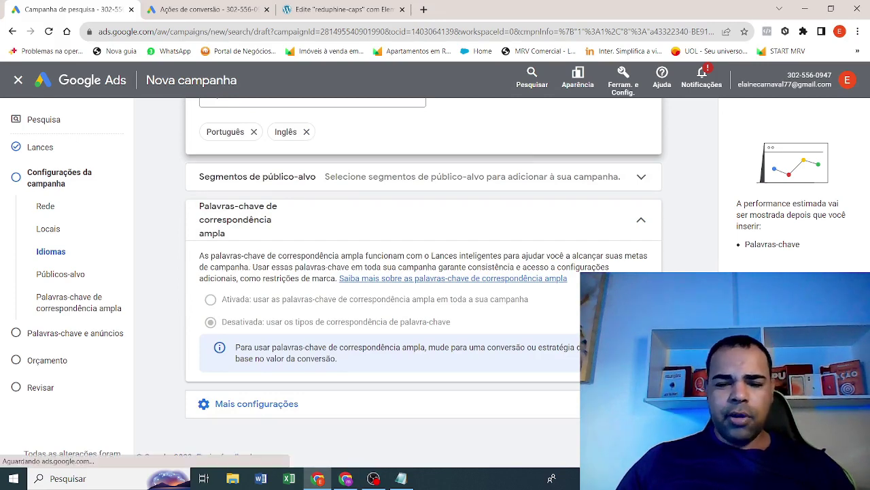
left_click(632, 438)
scroll(289, 292, "down", 4)
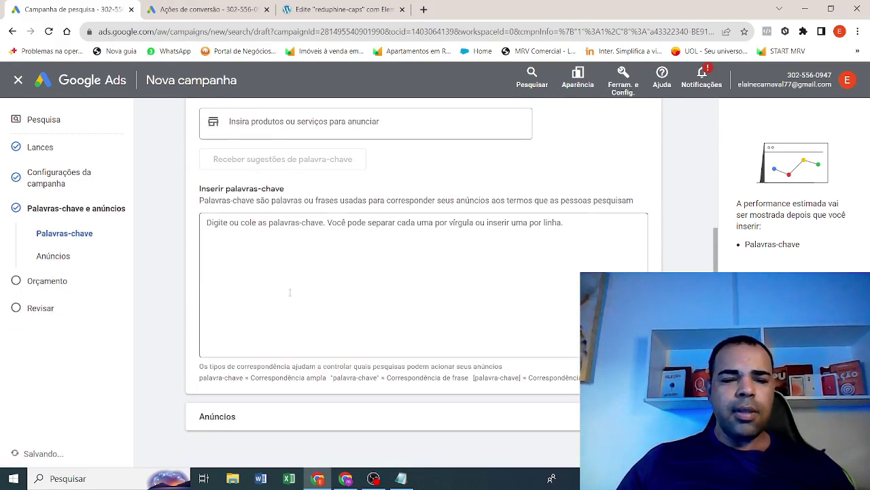
left_click(262, 228)
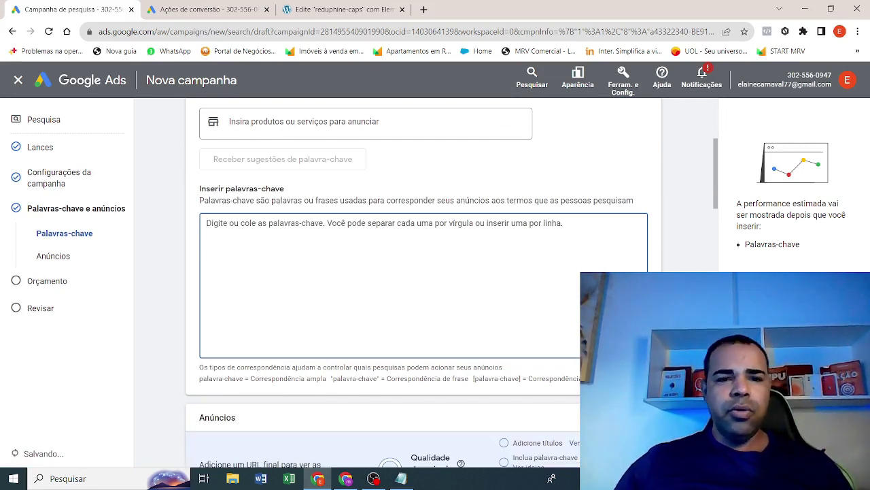
- Open the Keyword Planner from the conversions page and start discovering new keywords
left_click(191, 13)
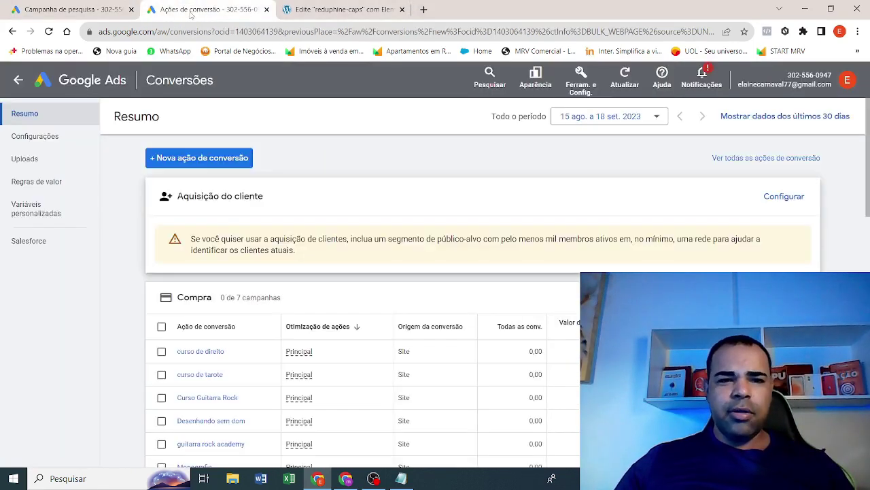
left_click(586, 93)
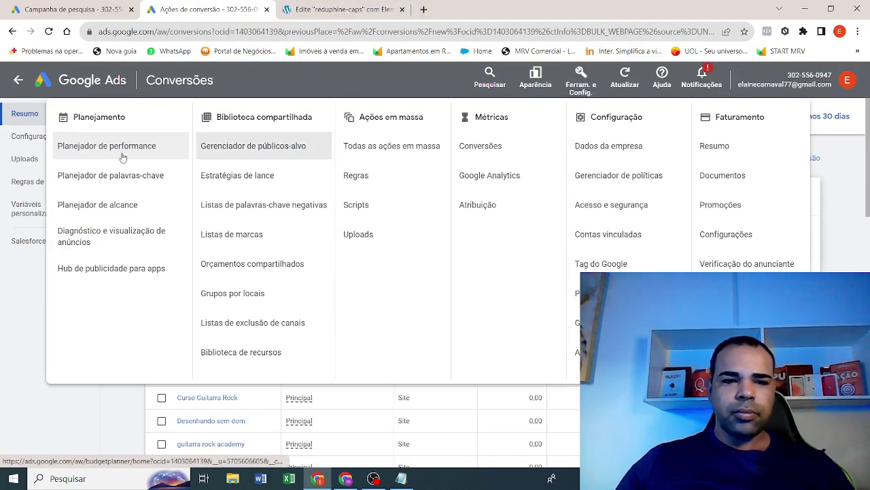
left_click(102, 175)
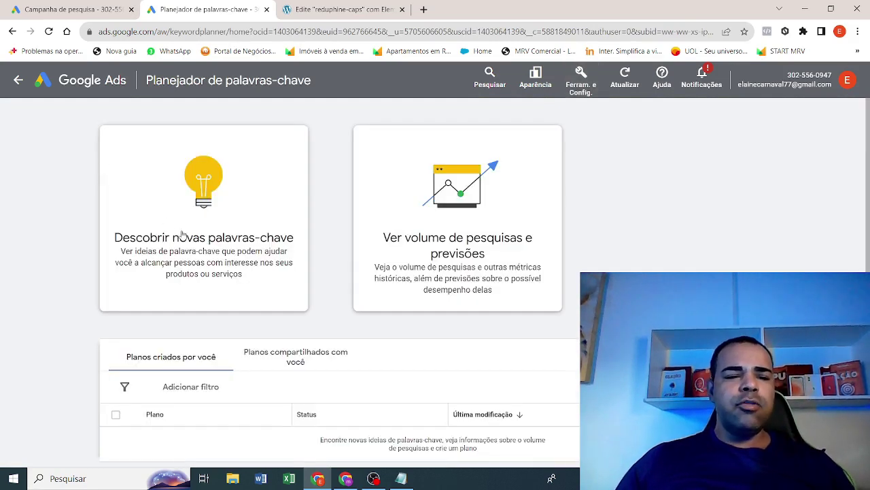
left_click(193, 229)
- Get keyword ideas for "reduphinecaps" in Brazil and Portuguese, and copy the term for reuse
type("reduphi")
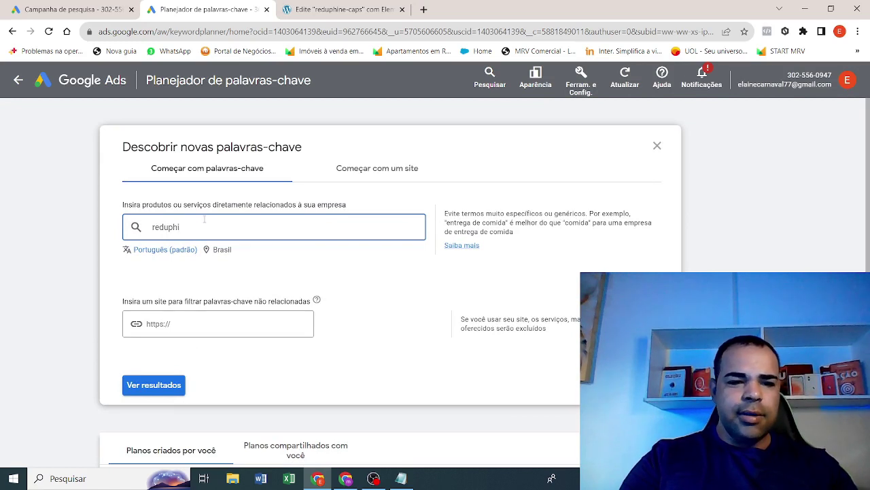
type("necap")
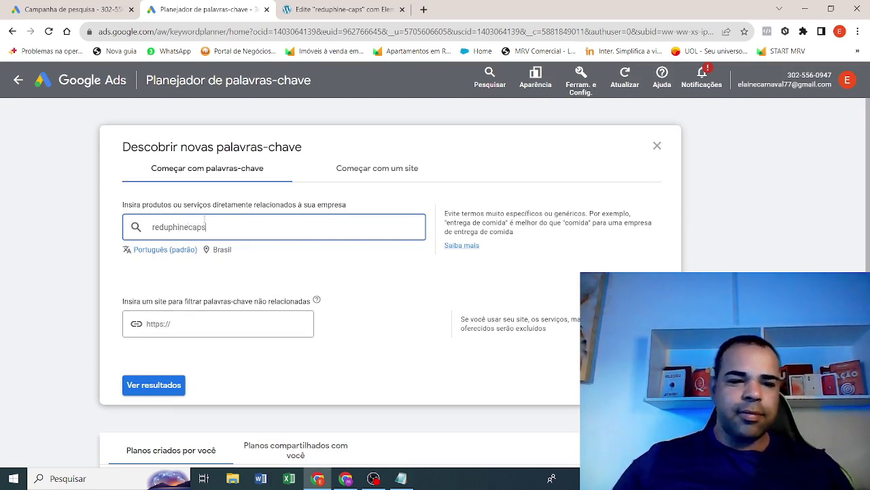
type("s")
double_click(264, 233)
key("ctrl+c")
right_click(266, 233)
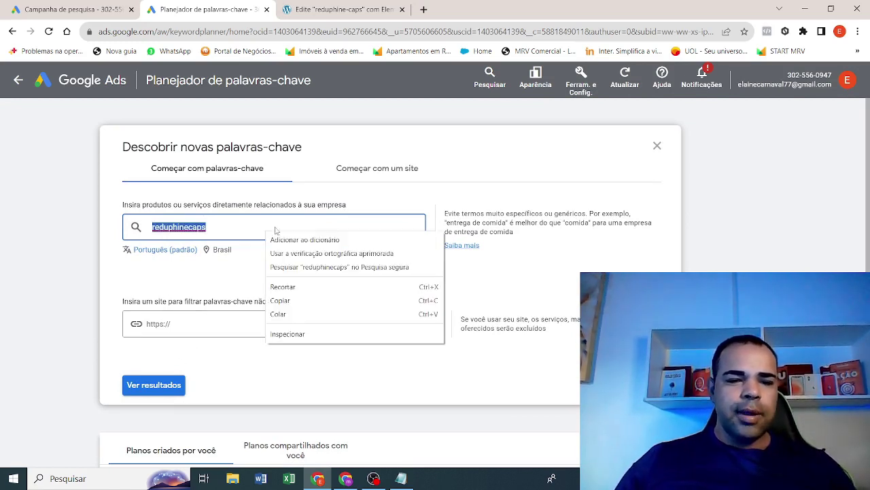
key("Escape")
left_click(153, 384)
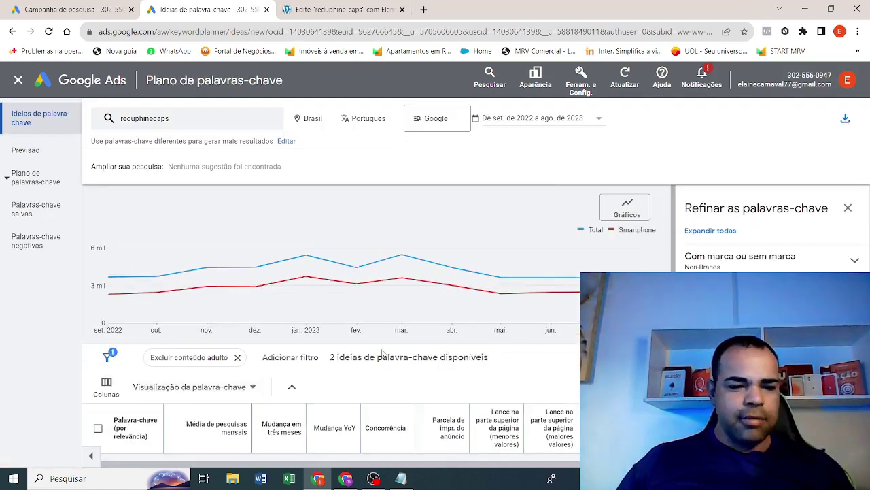
scroll(356, 363, "down", 2)
scroll(356, 364, "up", 2)
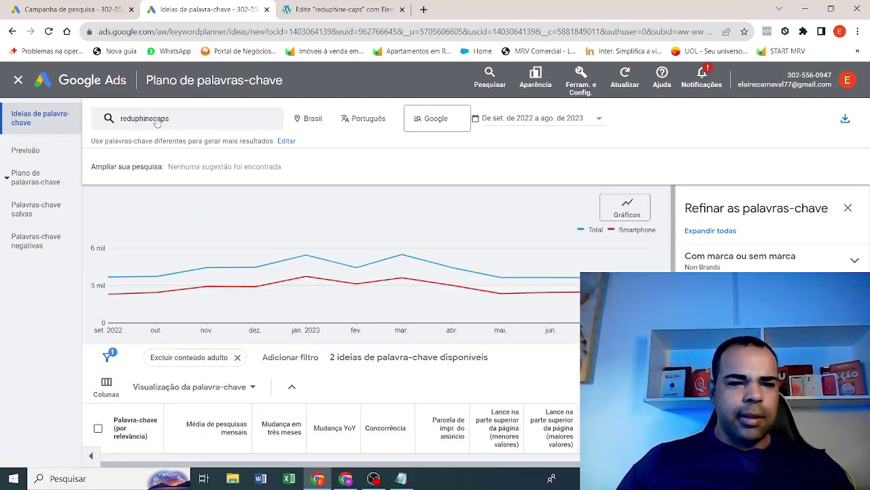
- Change the search term to "reduphine caps" and get its keyword ideas
left_click(157, 119)
left_click(200, 175)
right_click(204, 175)
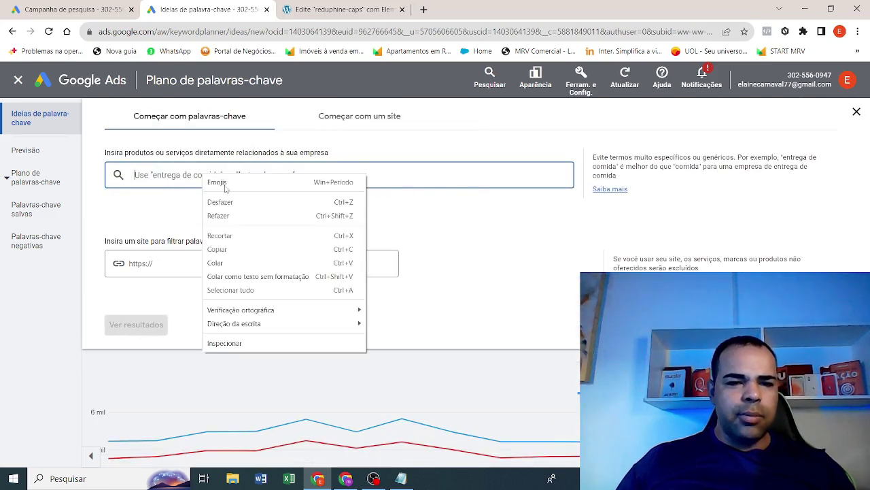
left_click(229, 263)
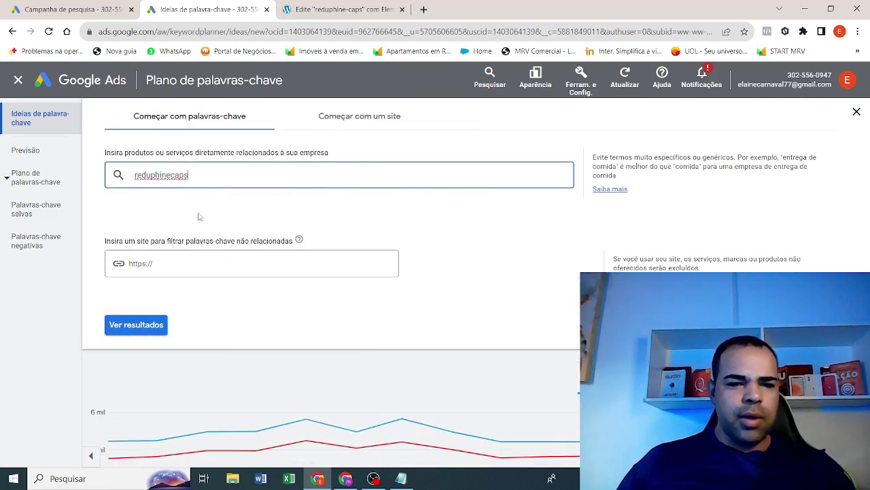
left_click(170, 175)
left_click(146, 326)
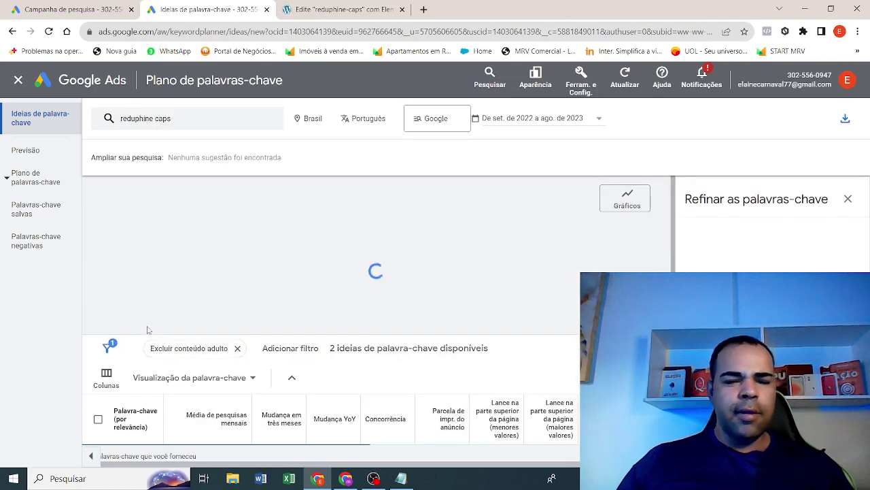
scroll(206, 270, "down", 1)
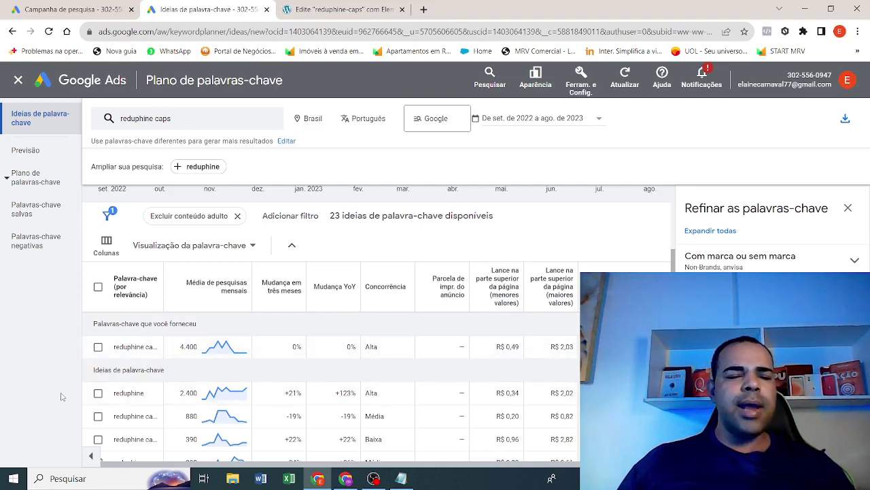
- Copy the supplied keyword from the planner and enter it in the campaign as the exact-match keyword [reduphine caps]
left_click(99, 347)
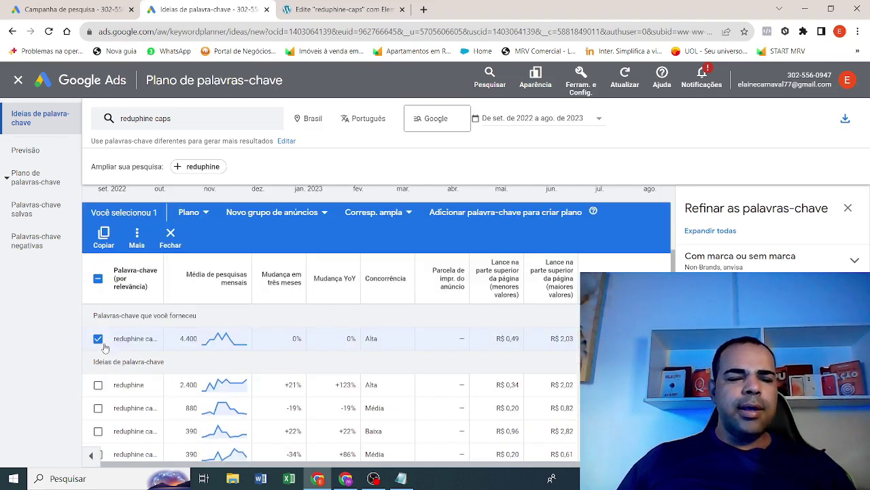
left_click(108, 241)
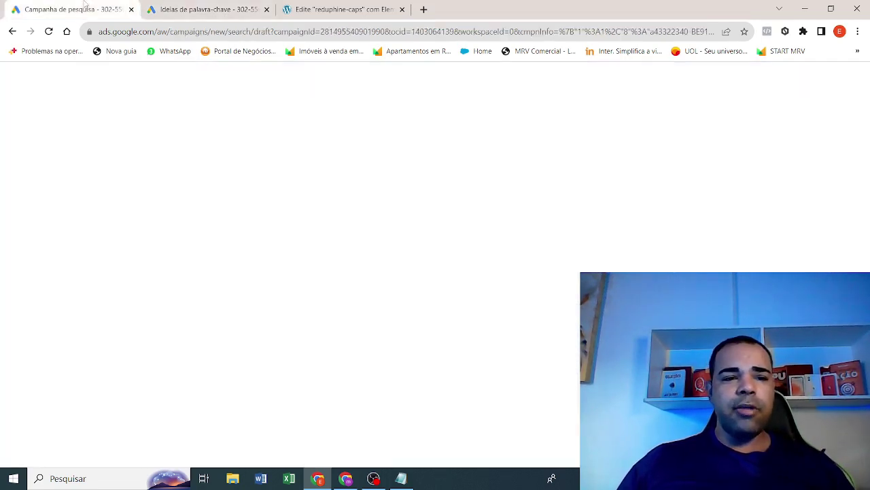
left_click(87, 7)
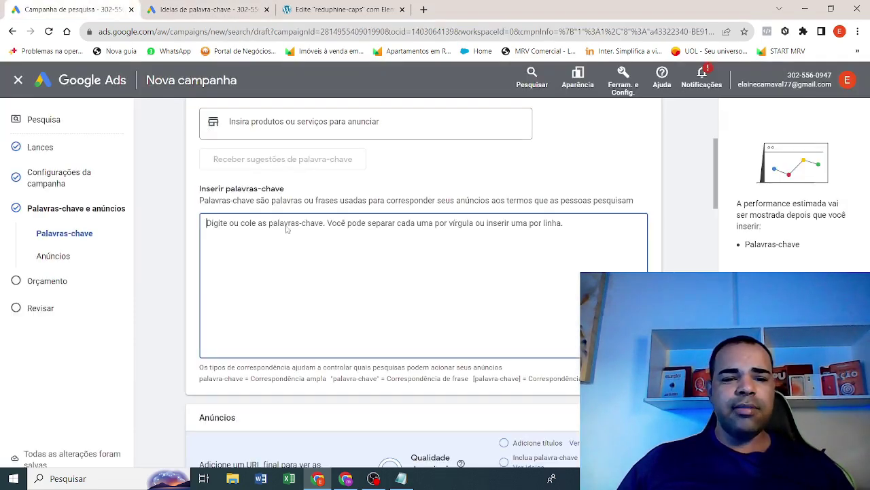
left_click(284, 263)
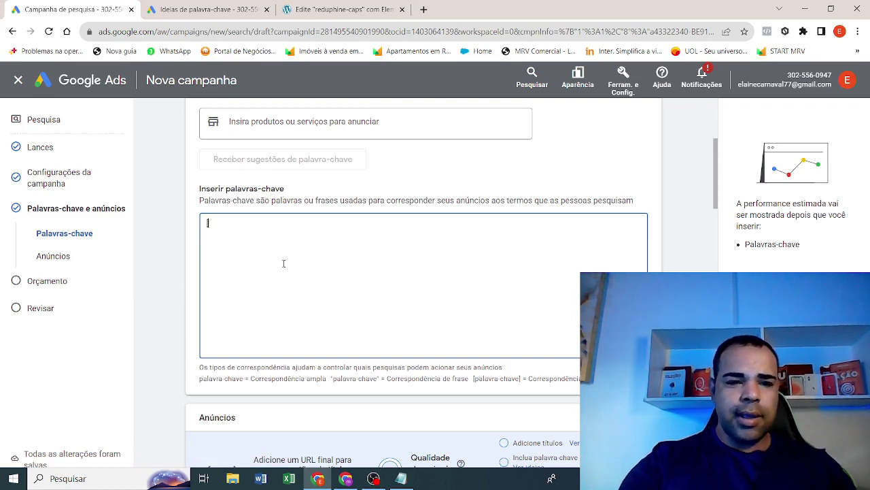
key("ctrl+v")
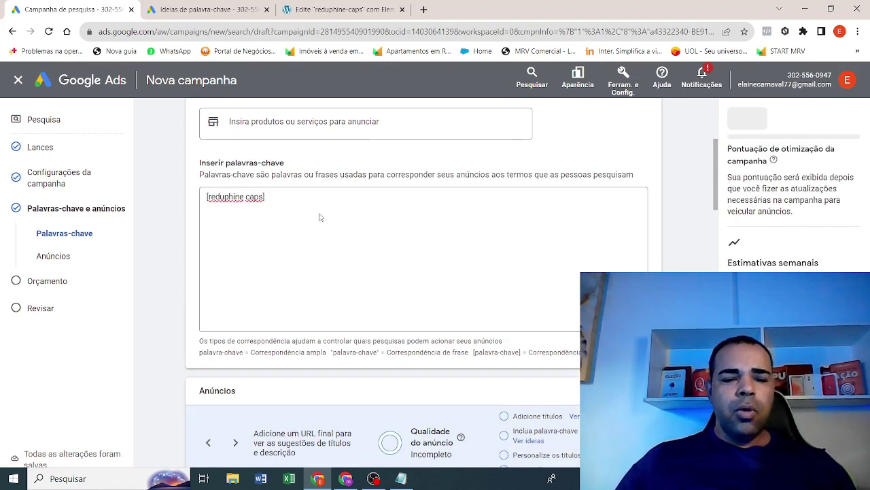
- Switch to the WordPress Elementor editor and open the preview of the reduphine-caps page for the ad's final URL
scroll(295, 325, "down", 3)
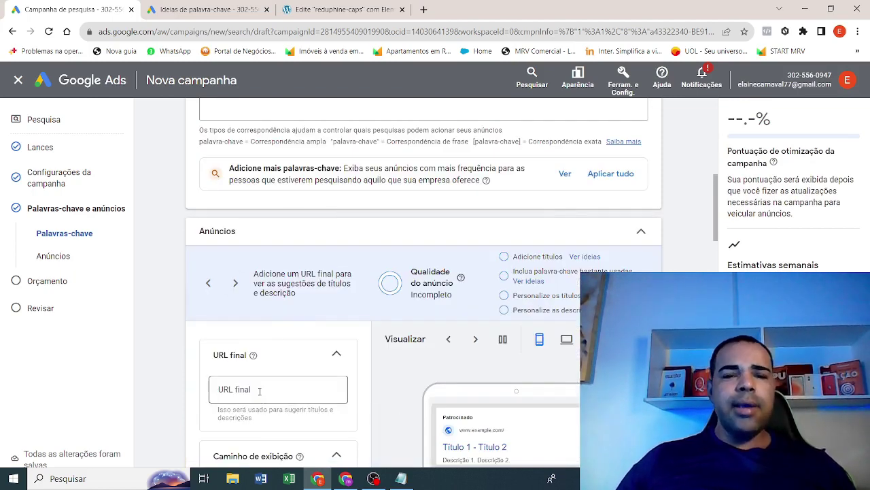
left_click(340, 9)
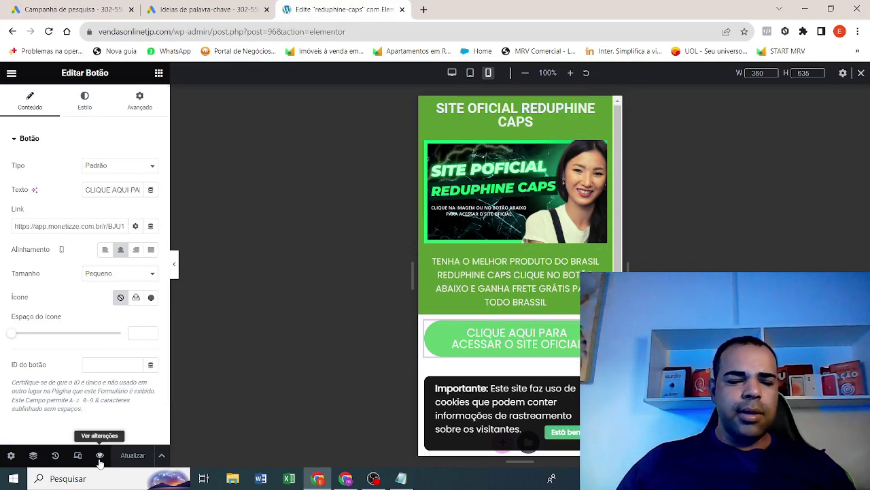
left_click(100, 455)
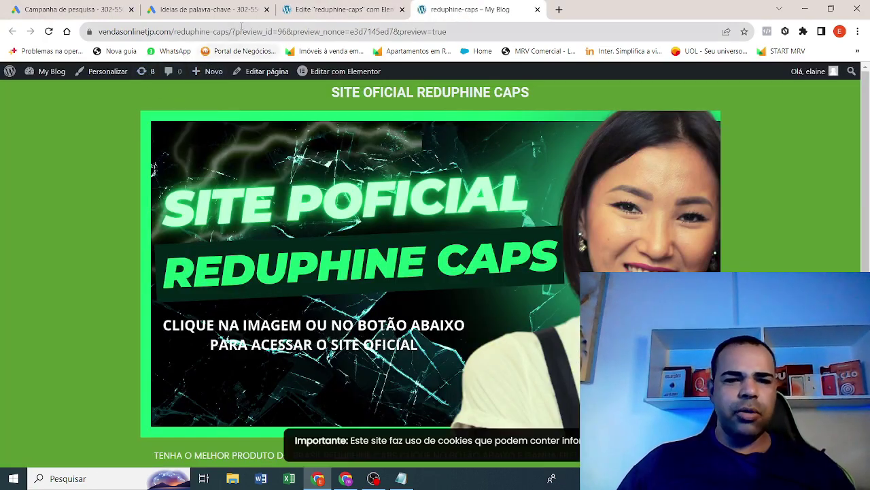
left_click_drag(232, 26, 618, 25)
key("BackSpace")
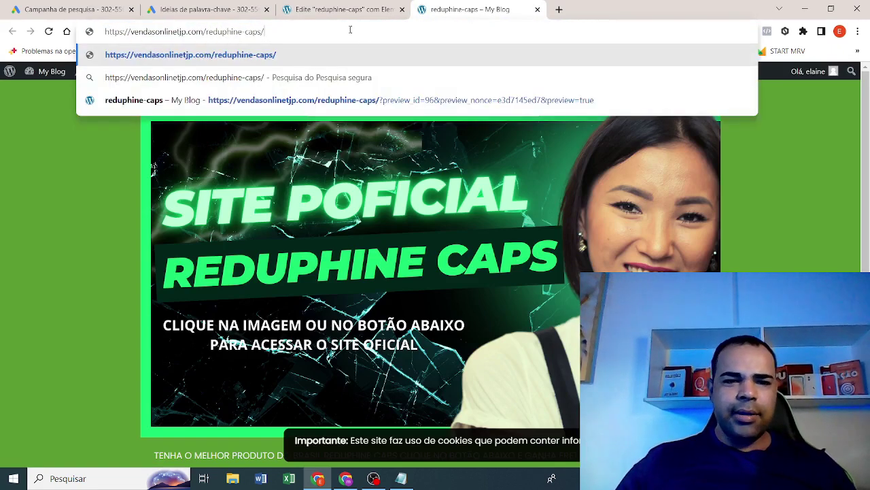
triple_click(348, 29)
right_click(344, 33)
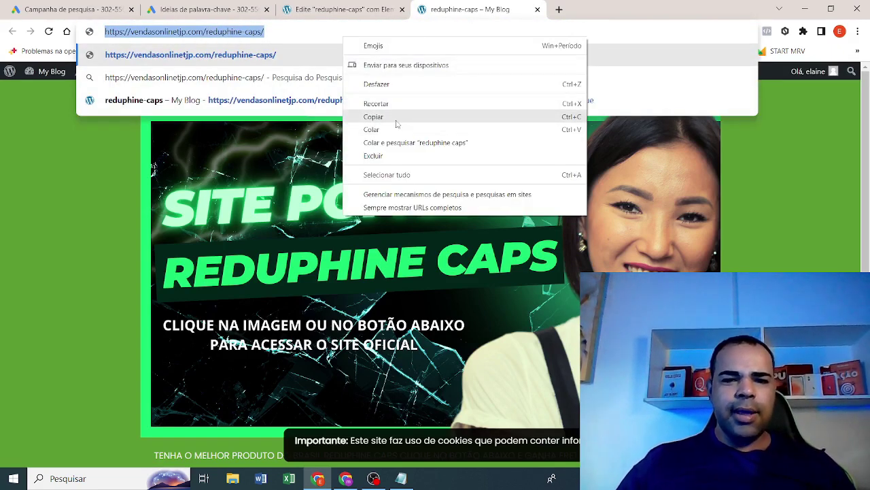
left_click(394, 117)
key("Return")
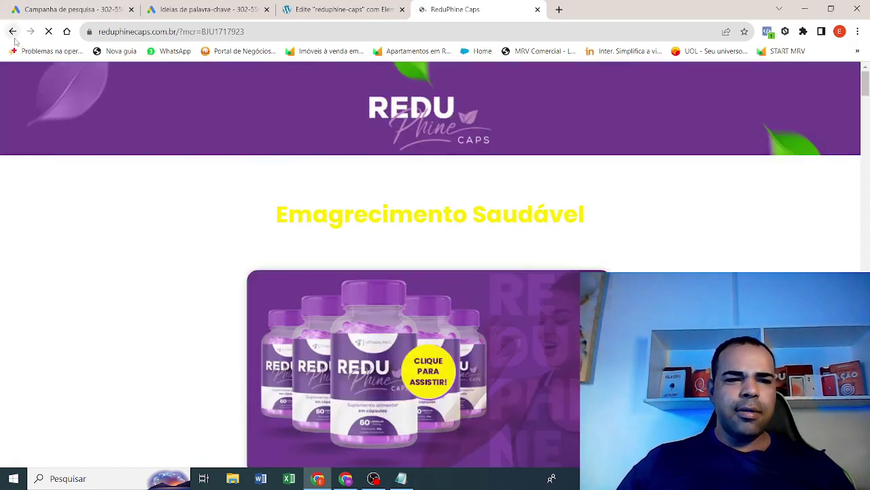
- Test the landing page's official-site button and return to the reduphine-caps page
left_click(13, 32)
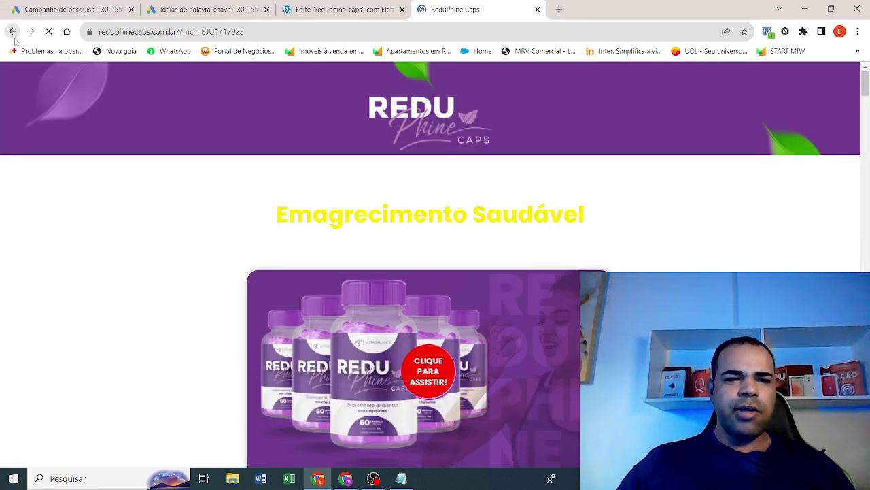
scroll(370, 136, "down", 1)
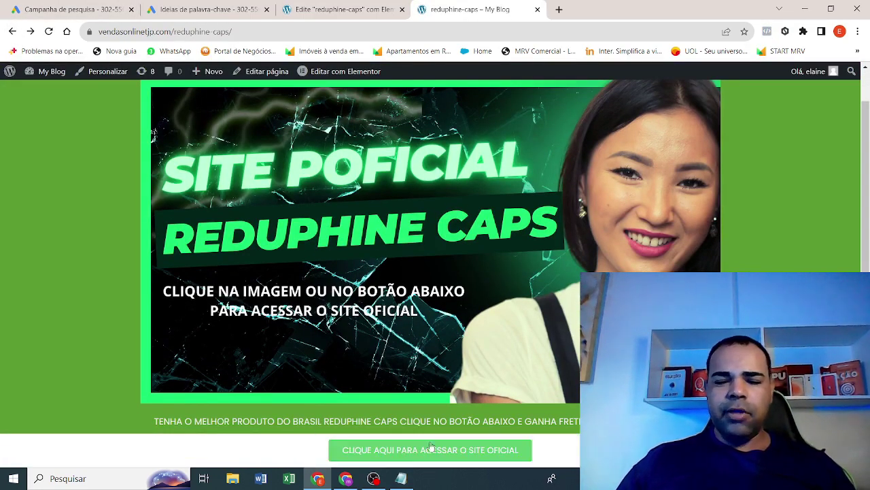
left_click(445, 452)
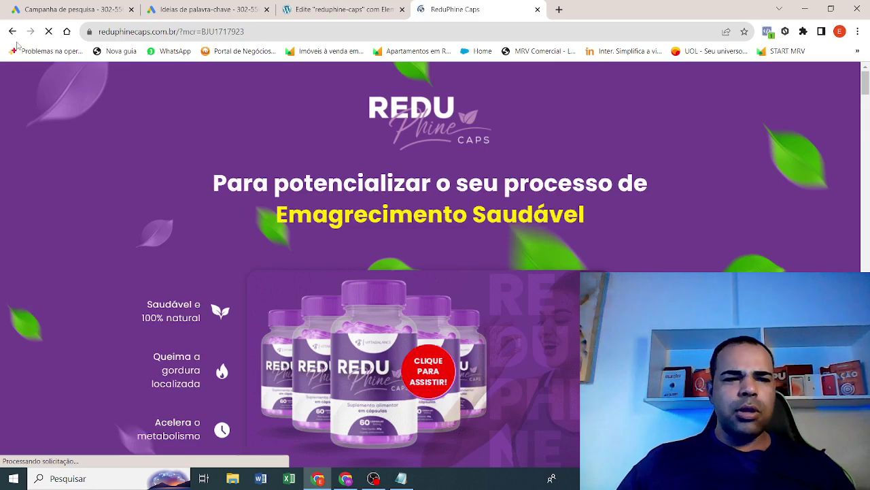
left_click(13, 30)
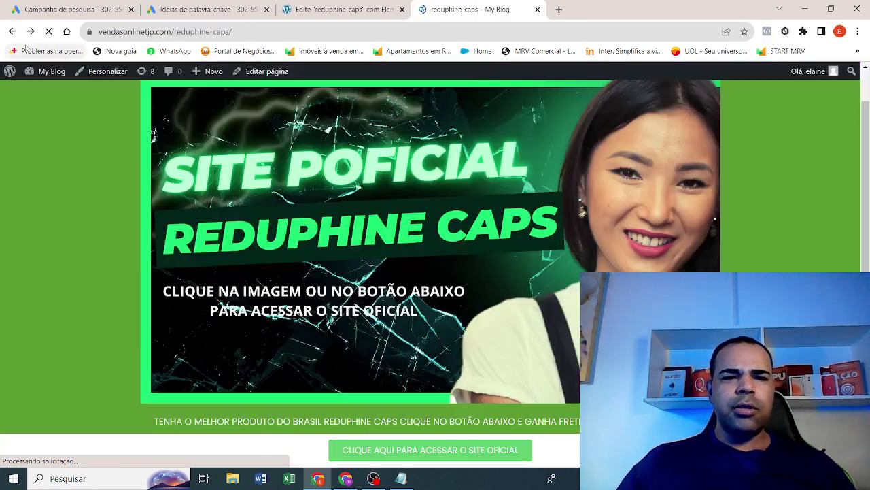
- Copy the reduphine-caps landing page address and enter it as the ad's final URL in the Google Ads campaign
left_click(263, 27)
right_click(263, 27)
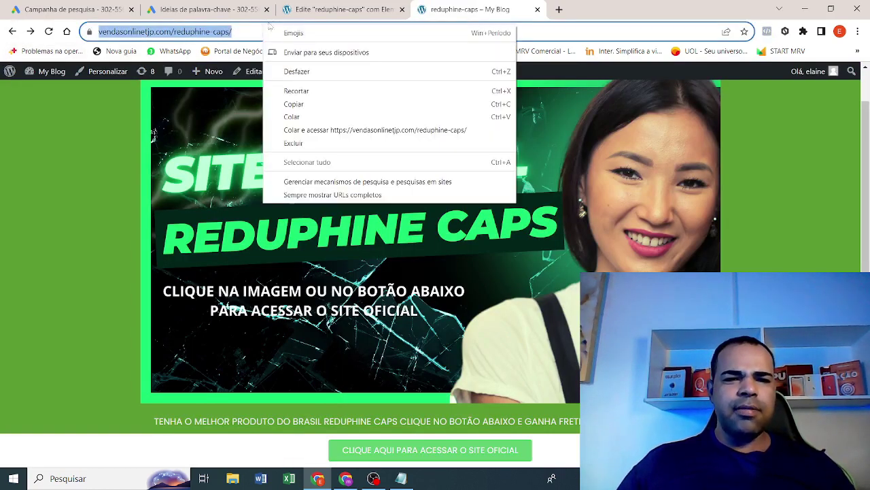
left_click(329, 105)
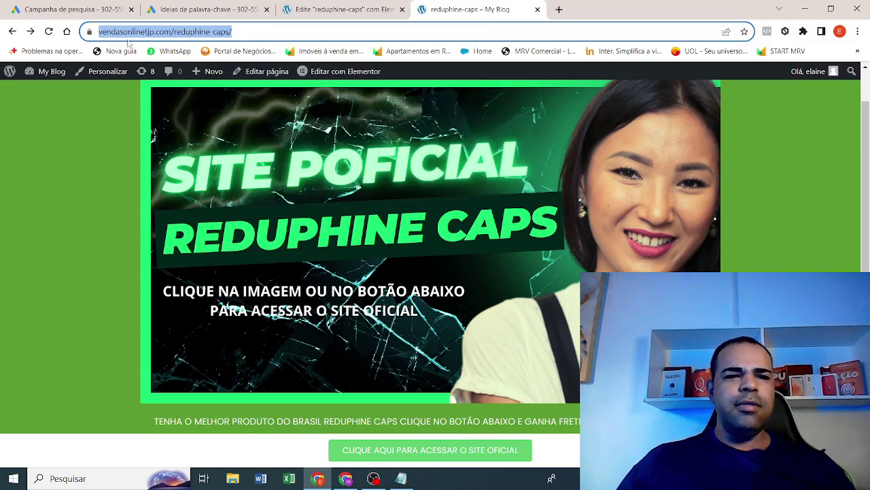
left_click(96, 10)
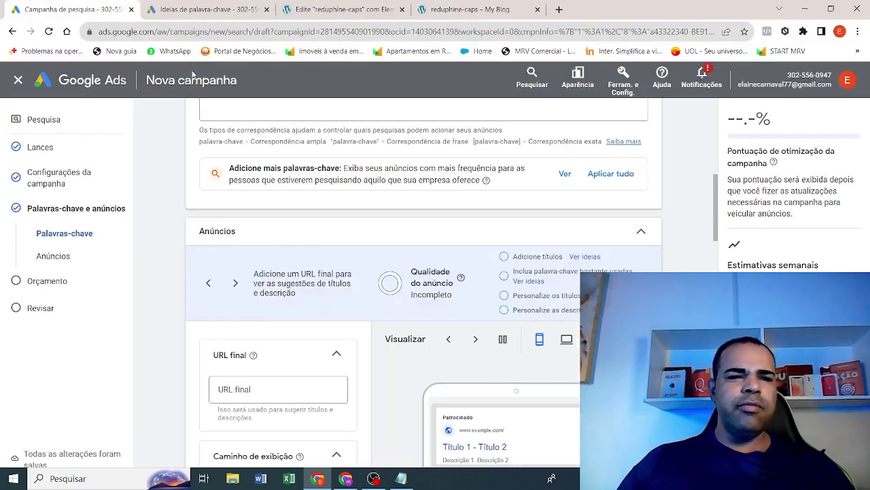
right_click(234, 393)
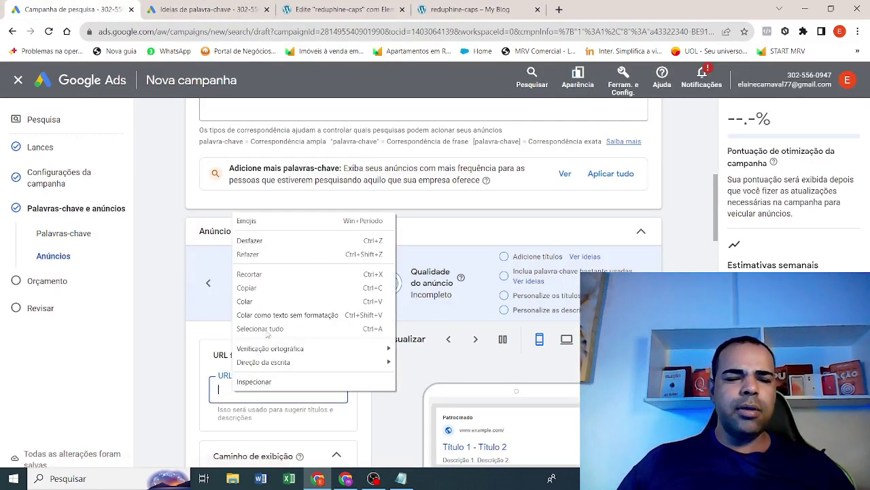
left_click(252, 300)
- Enter "Reduphine Caps" as the ad's first headline and pin it to position 1
scroll(311, 338, "down", 7)
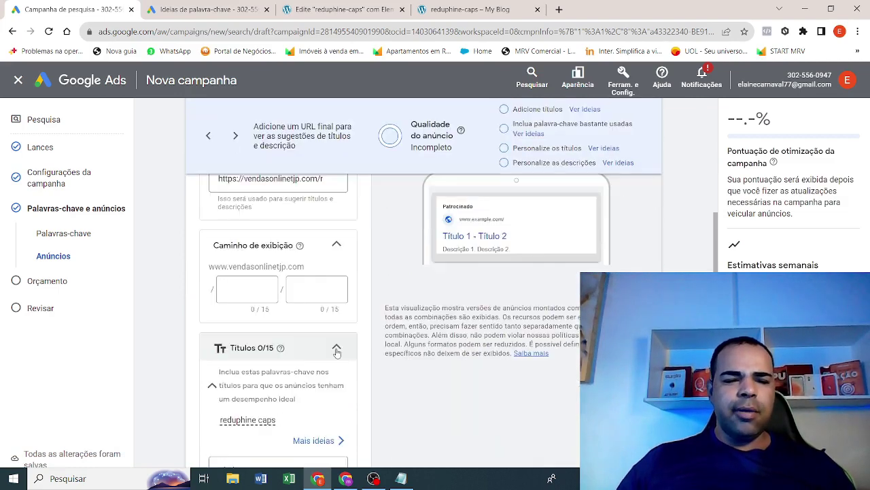
scroll(249, 253, "up", 1)
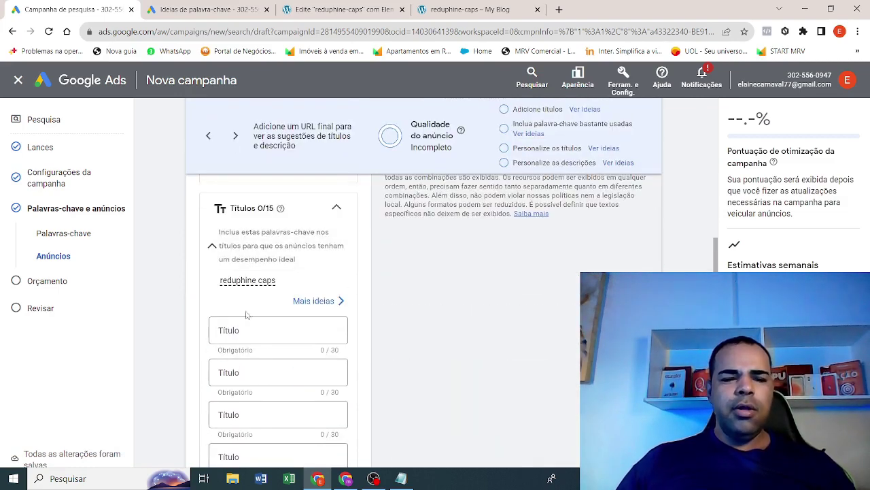
left_click(255, 332)
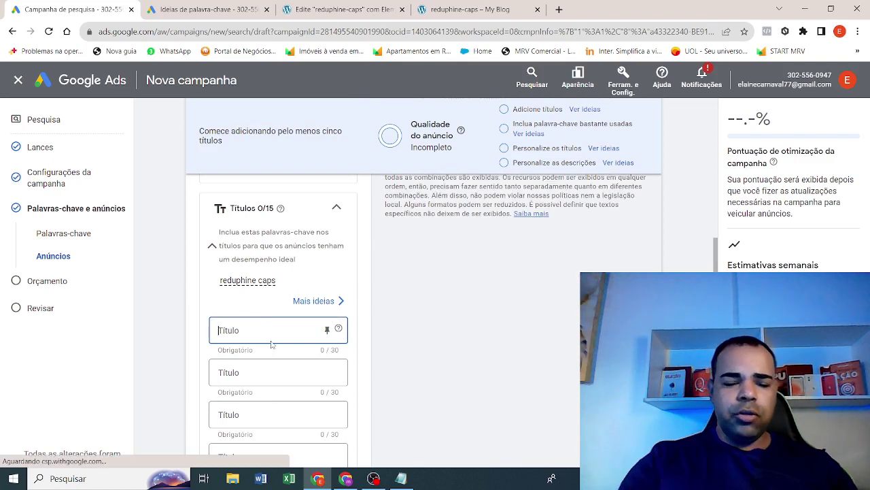
type("Redu")
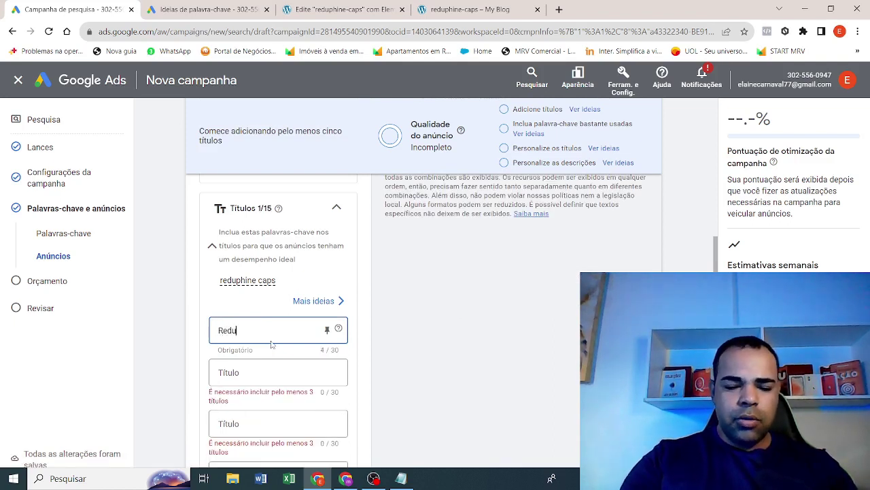
type("phine")
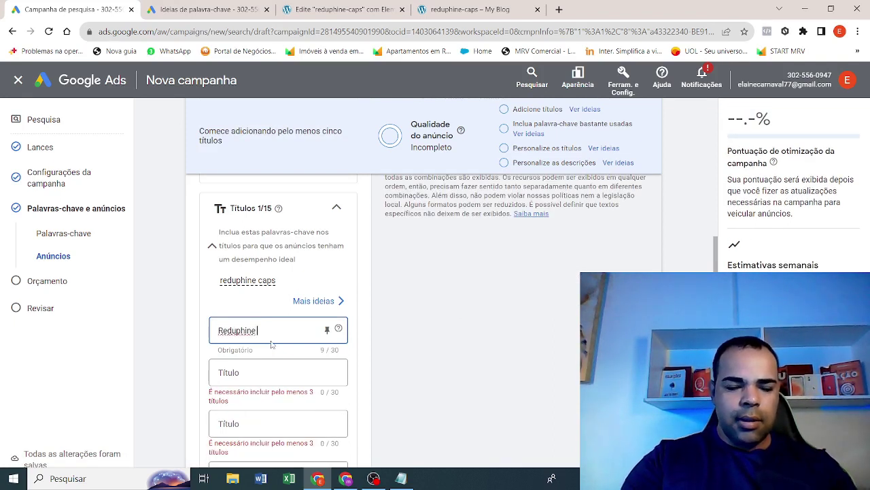
type(" Caps")
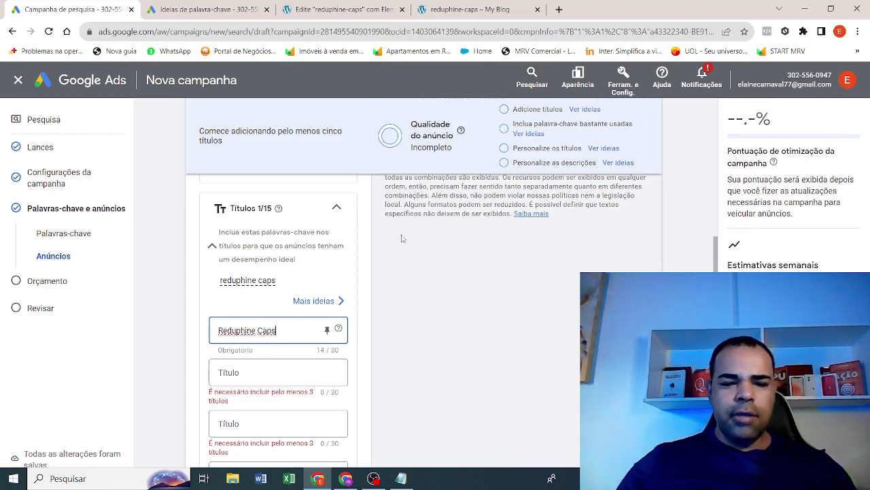
left_click(327, 330)
left_click(408, 182)
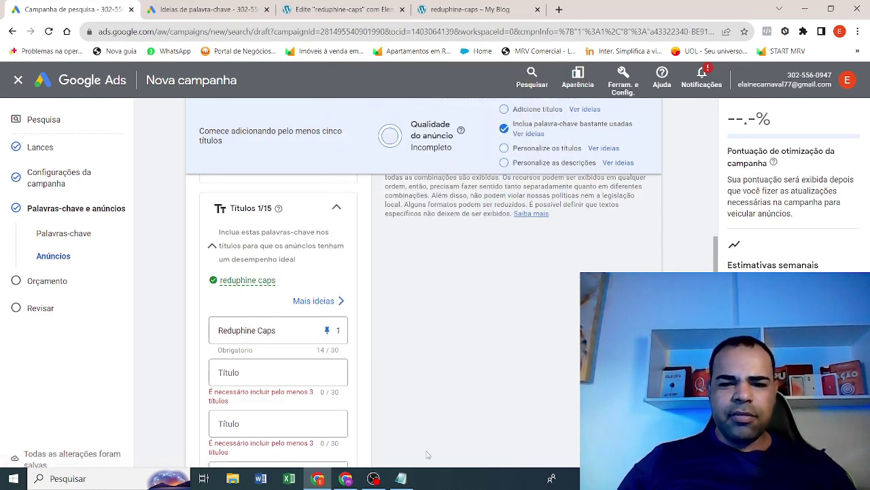
scroll(463, 383, "up", 2)
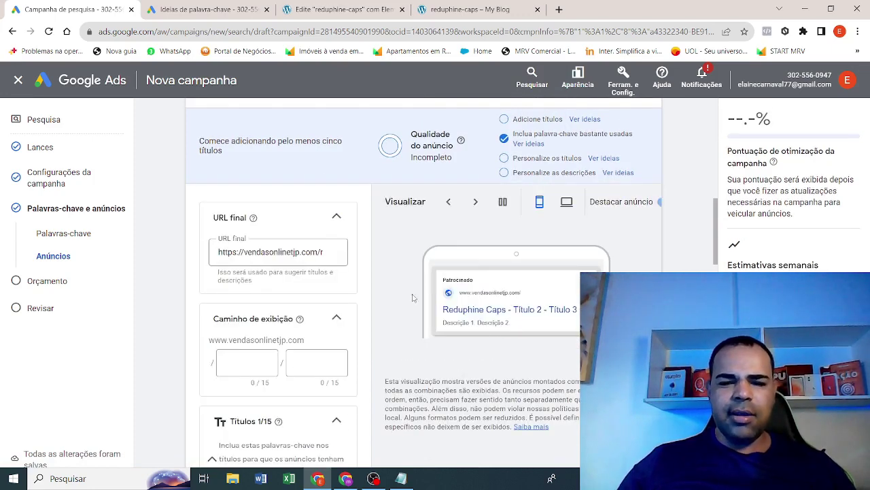
- Enter "Compre Com Frete Grátis" as the ad's second headline
scroll(504, 311, "down", 3)
left_click(242, 303)
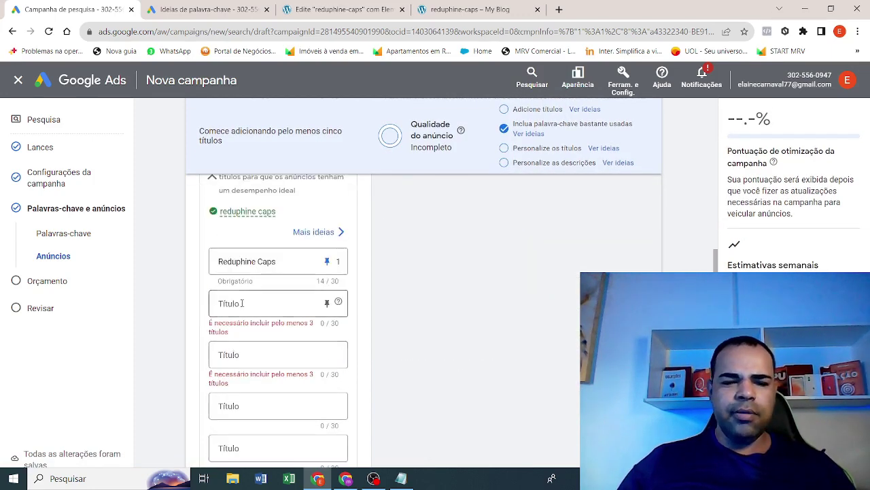
type("F")
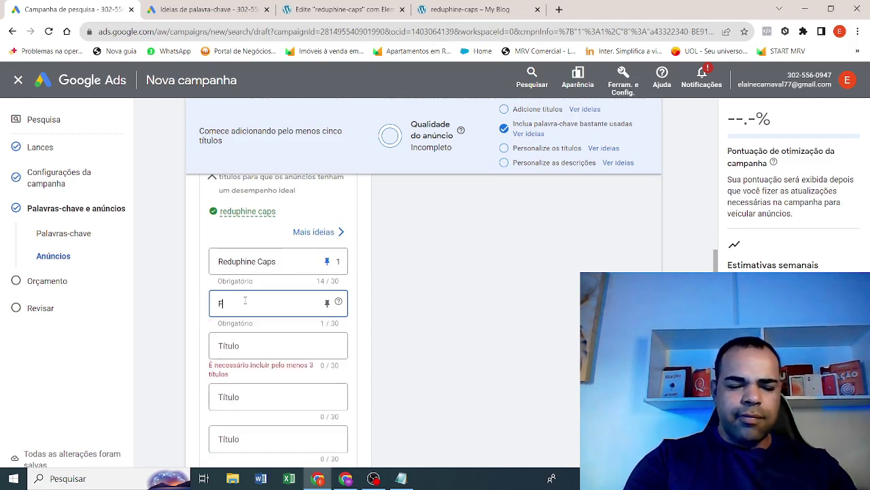
key("BackSpace")
type("Com")
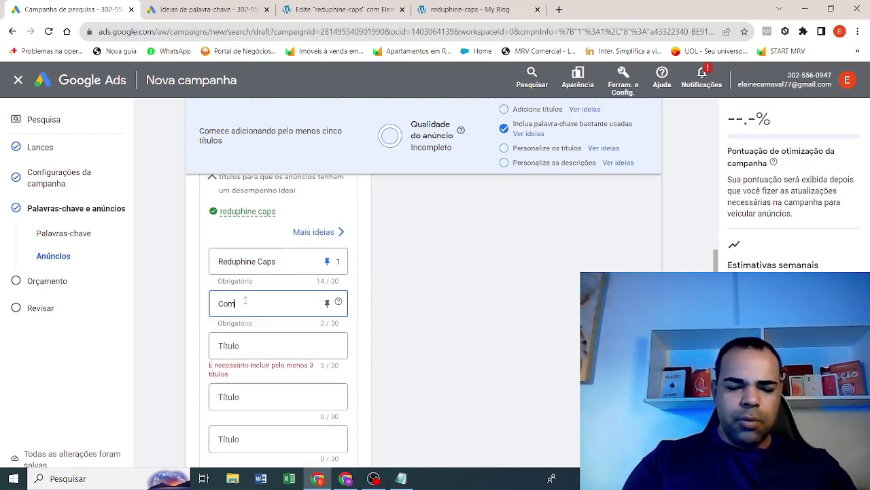
type("pre Com Fr")
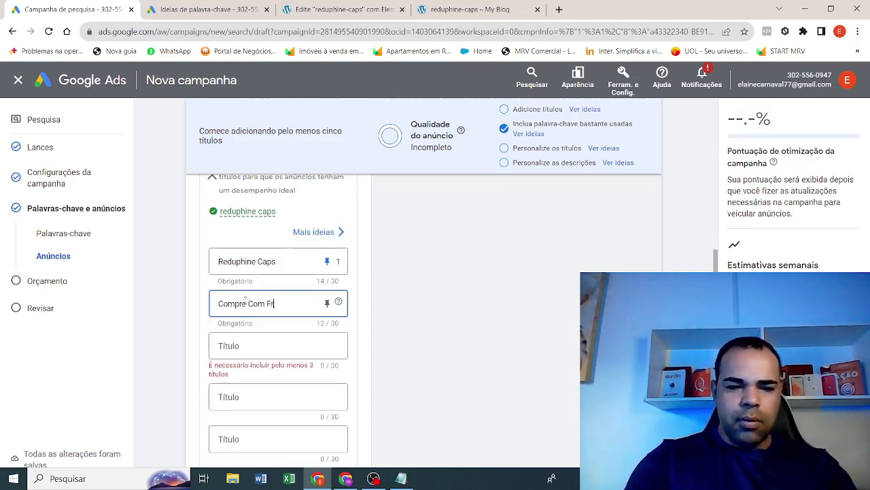
type("ete Grá")
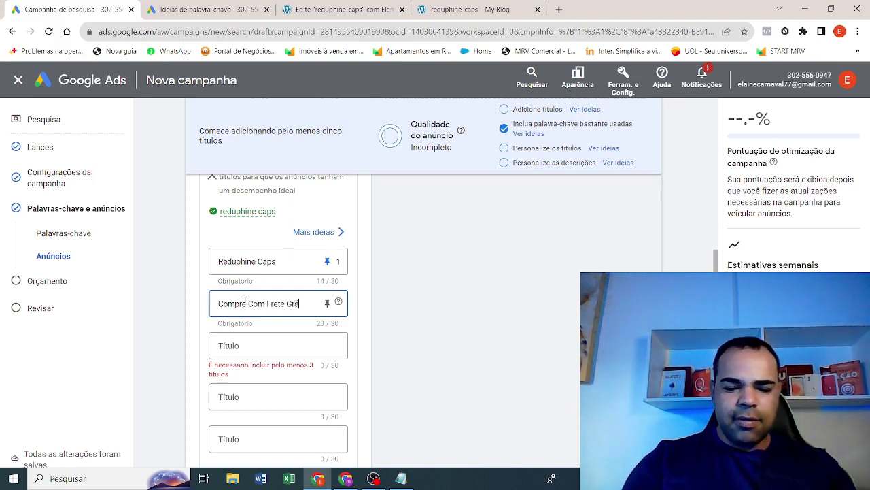
type("tis")
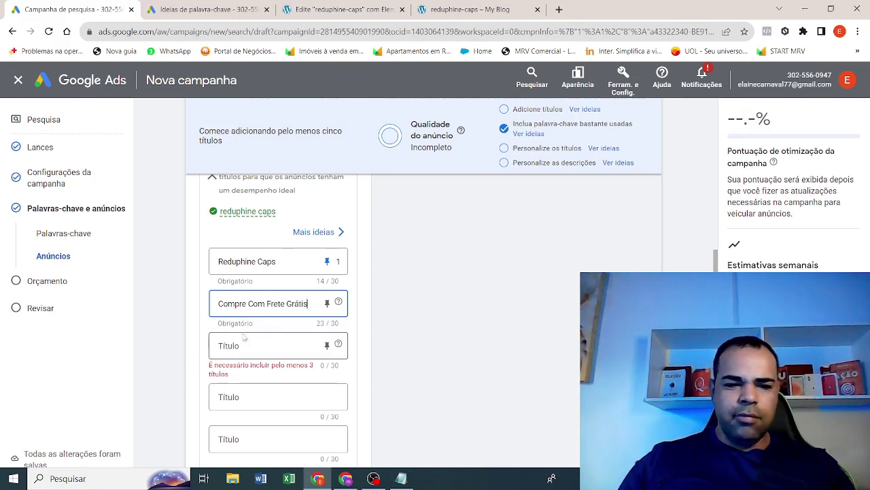
- Enter "Garanta Hoje Com Desconto" as the ad's third headline
left_click(254, 353)
type("C")
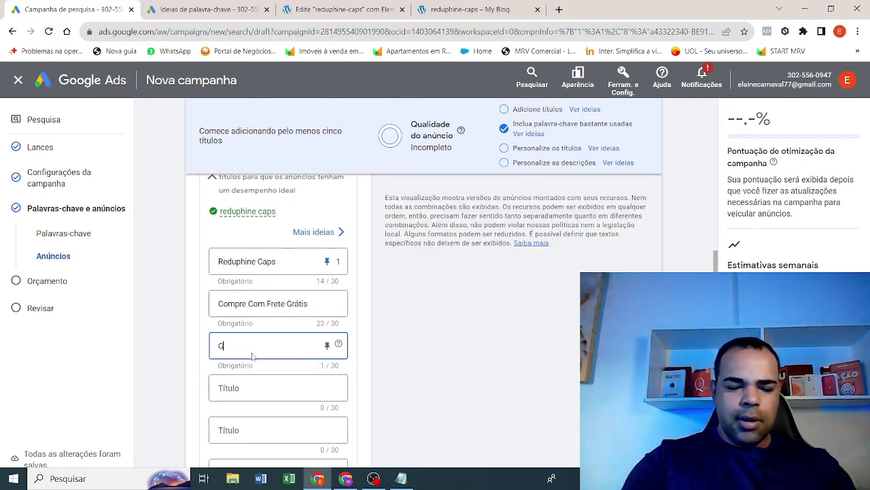
type("a")
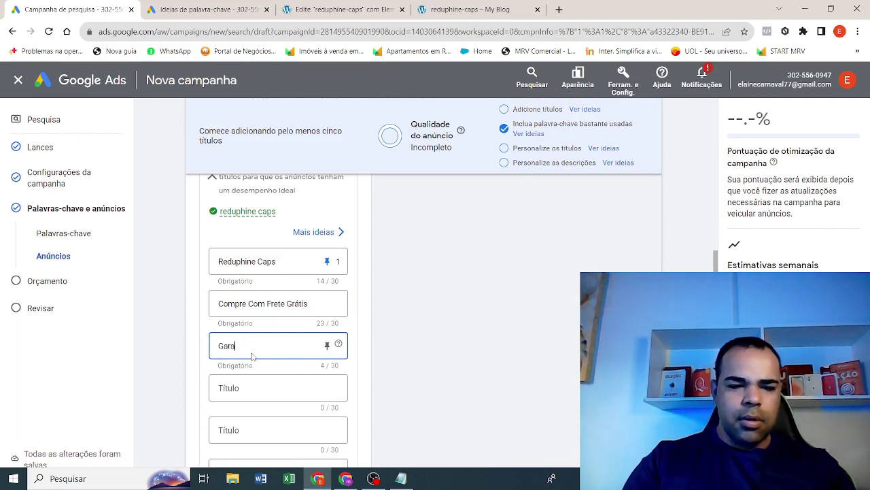
type("rntnta Hoje")
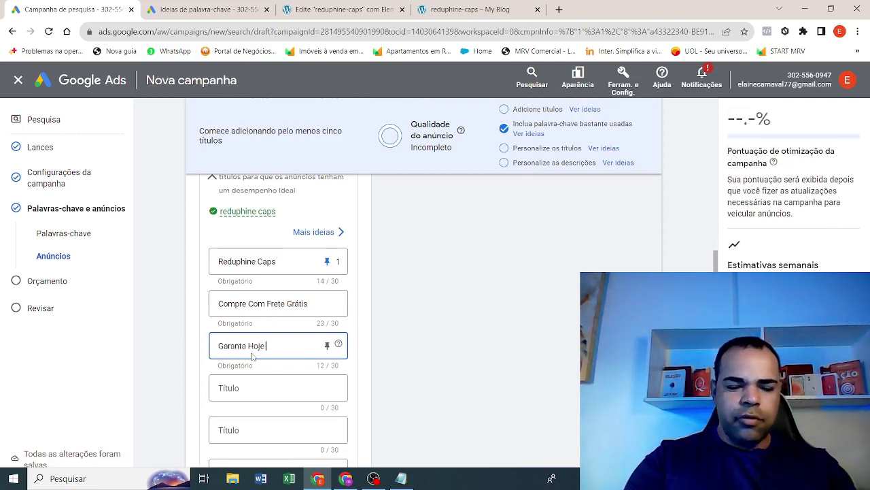
type(" Com Desco")
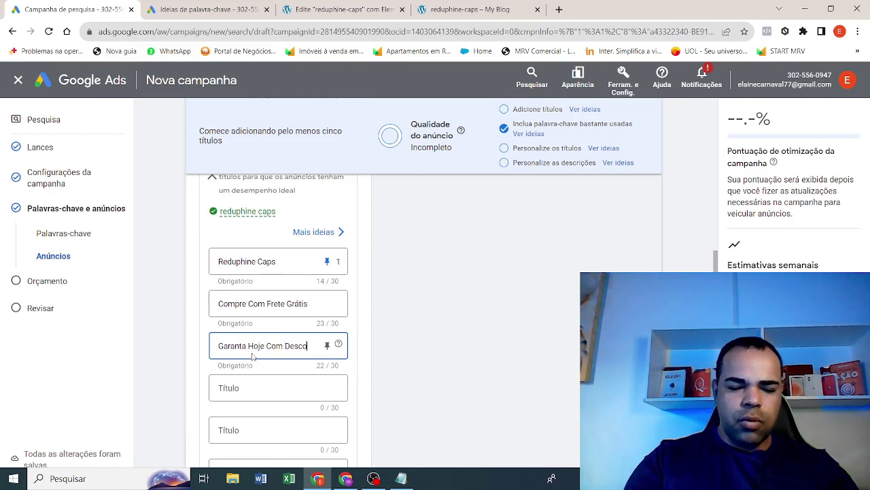
type("nto")
left_click(422, 313)
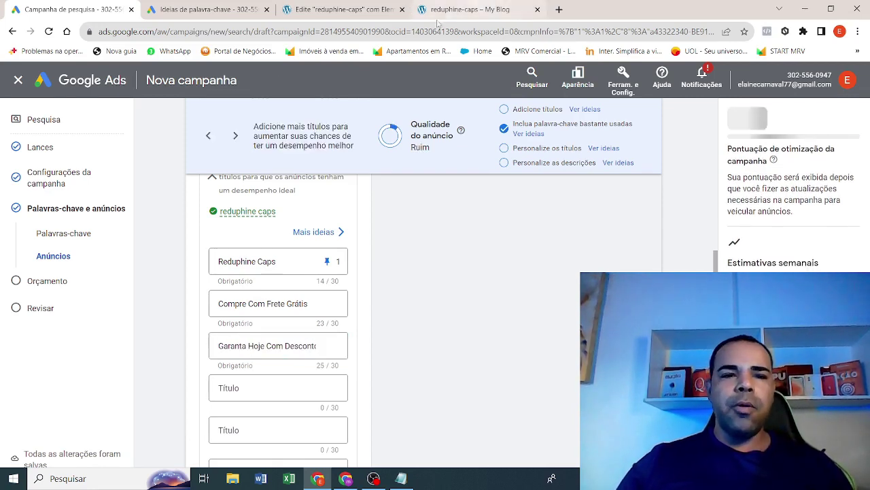
- Check the sponsored ReduPhine Caps ads on Google and copy "Para potencializar o seu processo de Emagrecimento Saudável" from the official product page
left_click(346, 478)
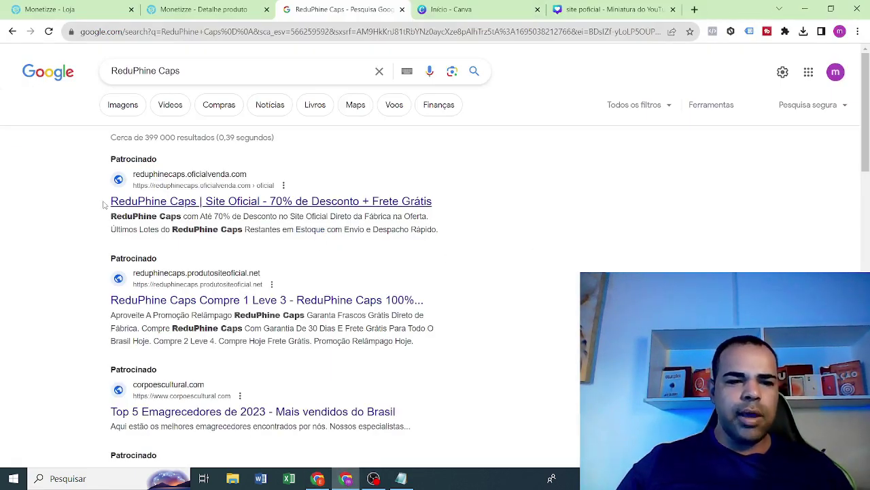
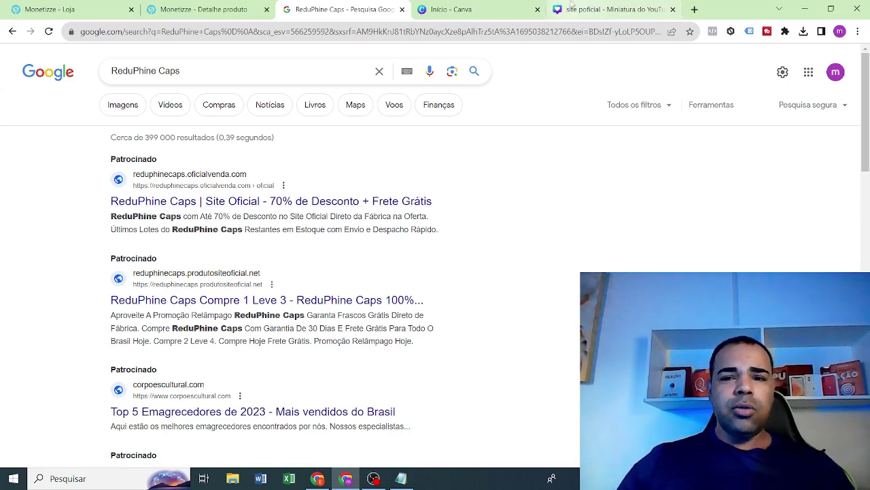
left_click(317, 478)
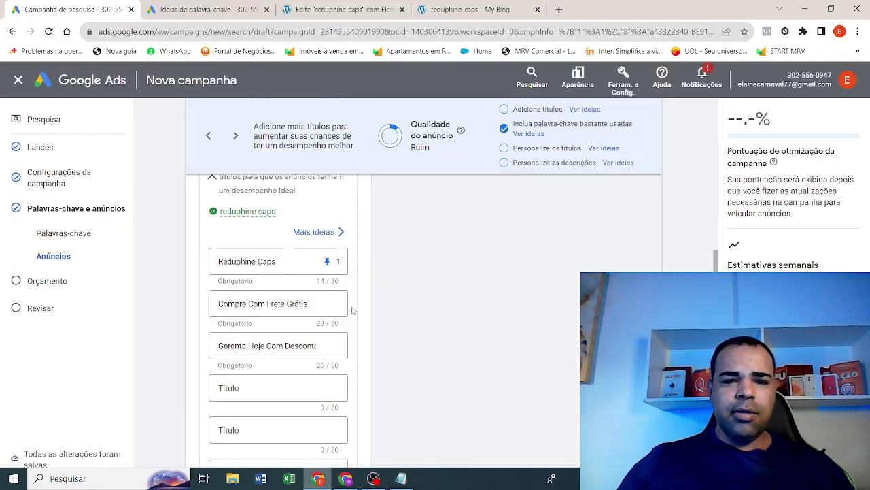
left_click(447, 8)
left_click(373, 172)
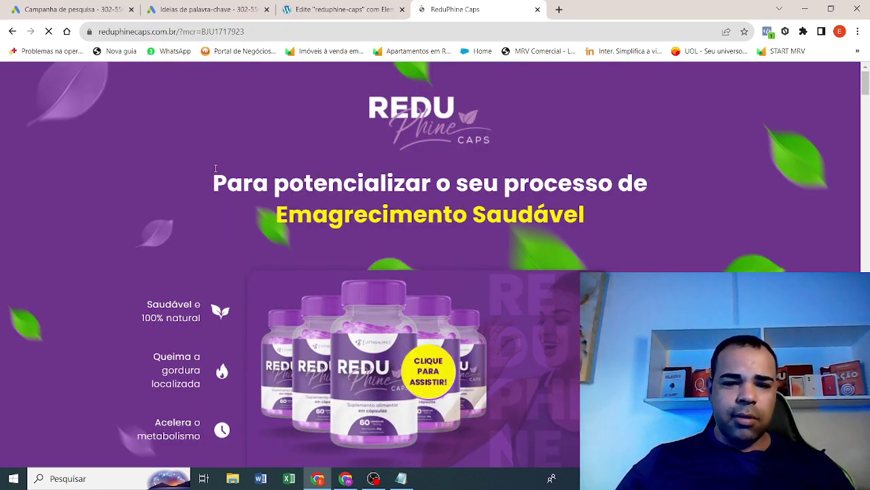
left_click_drag(214, 168, 589, 216)
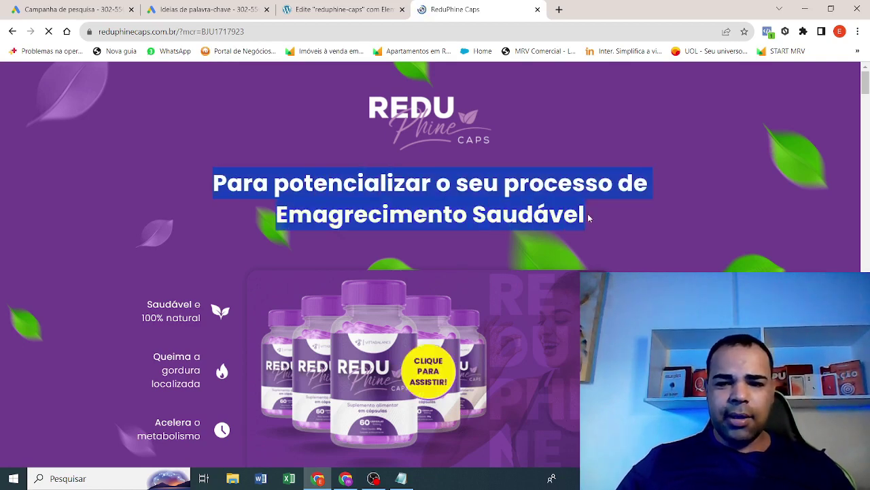
right_click(583, 209)
left_click(591, 219)
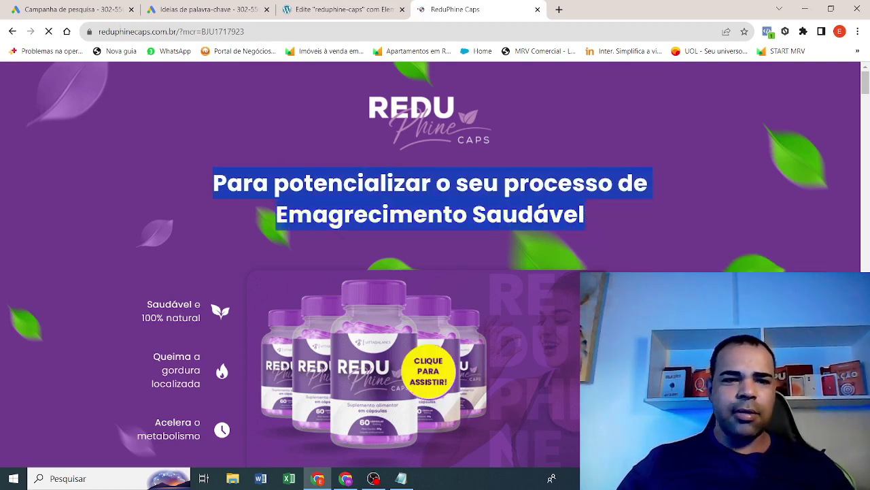
- Return to the Google Ads campaign and paste the copied product-page phrase as the ad's fourth headline
left_click(74, 9)
left_click(227, 389)
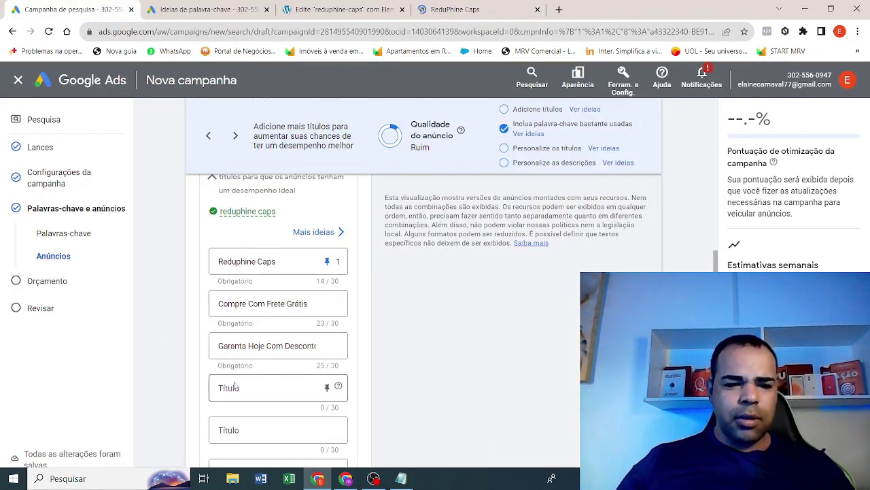
right_click(232, 389)
right_click(233, 389)
left_click(239, 305)
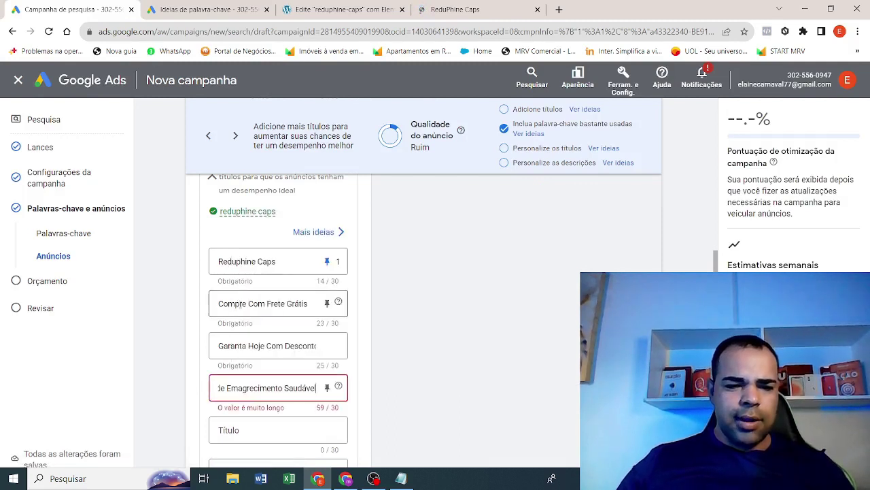
- Delete the over-long pasted phrase from the ad's fourth headline, leaving the field empty
left_click_drag(277, 387, 532, 410)
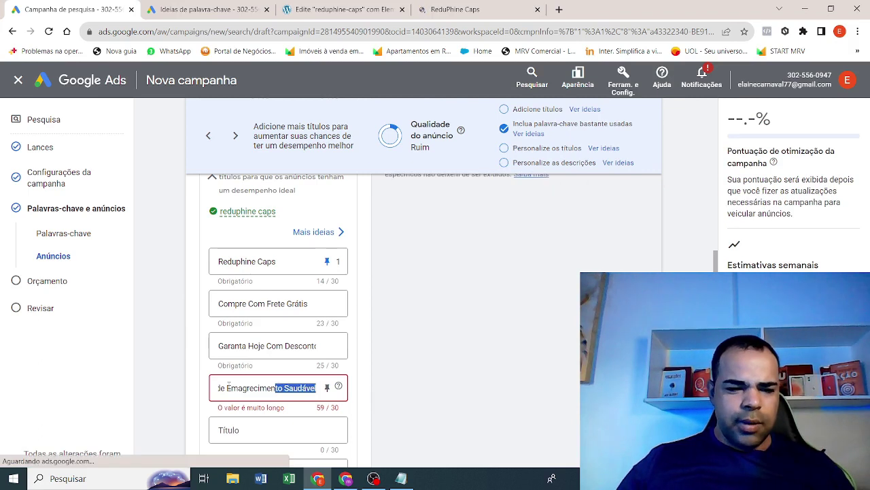
left_click_drag(229, 389, 226, 389)
key("BackSpace")
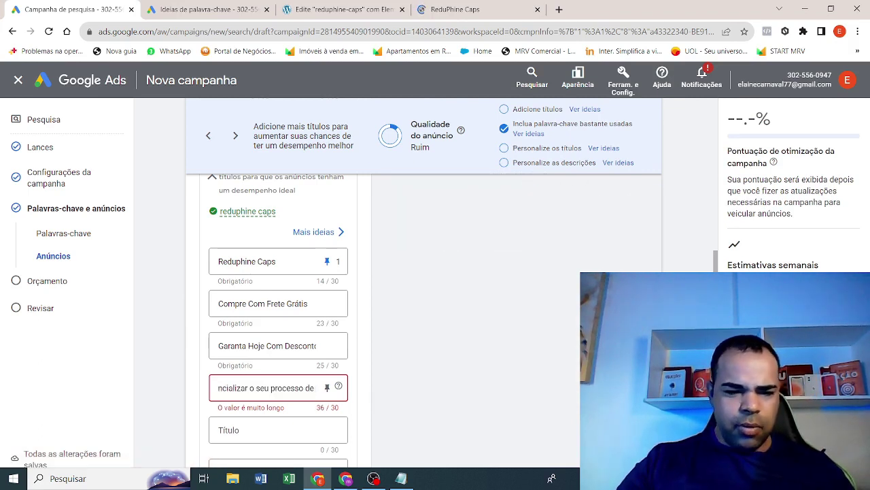
key("BackSpace")
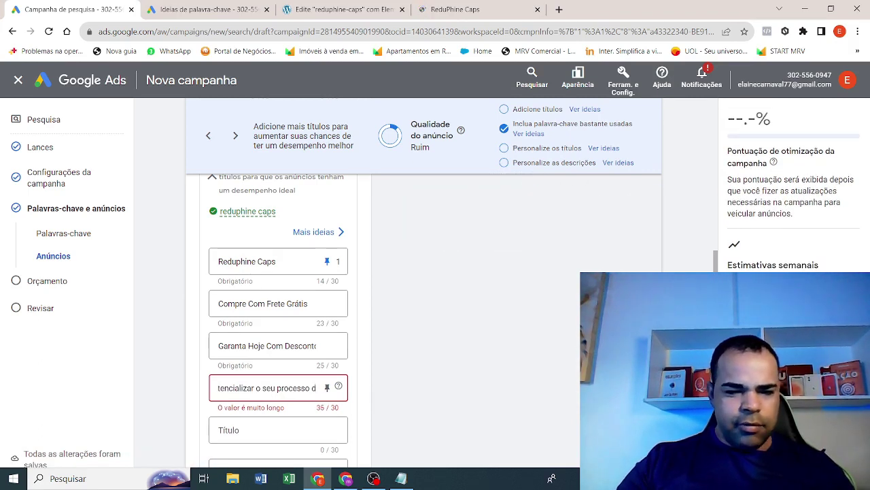
key("BackSpace")
key("BackSpace")
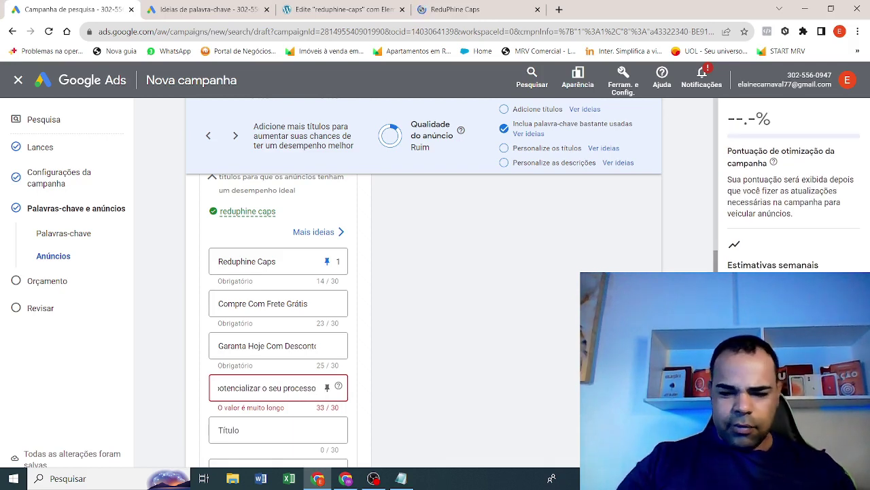
key("BackSpace")
key("BackSpace")
key("BackSpace")
key("BackSpace")
key("BackSpace")
key("BackSpace")
key("BackSpace")
key("BackSpace")
key("BackSpace")
key("BackSpace")
key("BackSpace")
key("BackSpace")
key("BackSpace")
key("BackSpace")
key("BackSpace")
key("BackSpace")
key("BackSpace")
key("BackSpace")
key("BackSpace")
key("BackSpace")
key("BackSpace")
key("BackSpace")
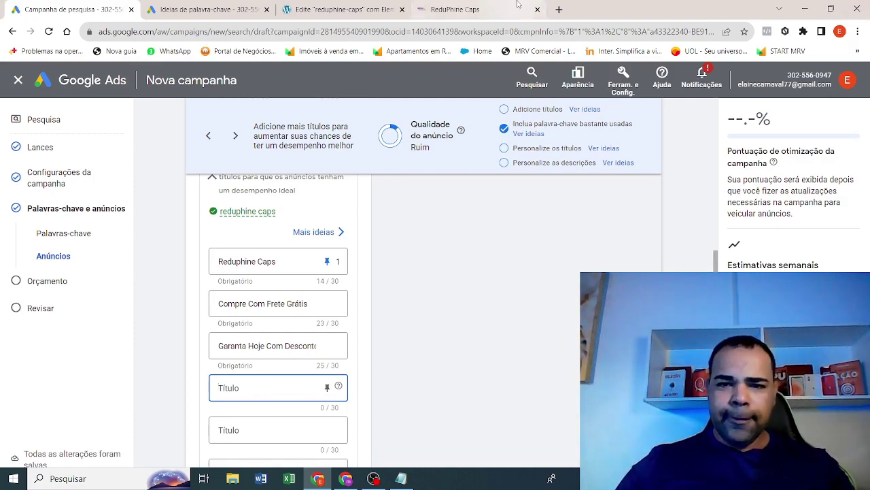
- Look through the ReduPhine Caps product page's audience and benefits sections for headline ideas
left_click(472, 9)
scroll(424, 275, "down", 10)
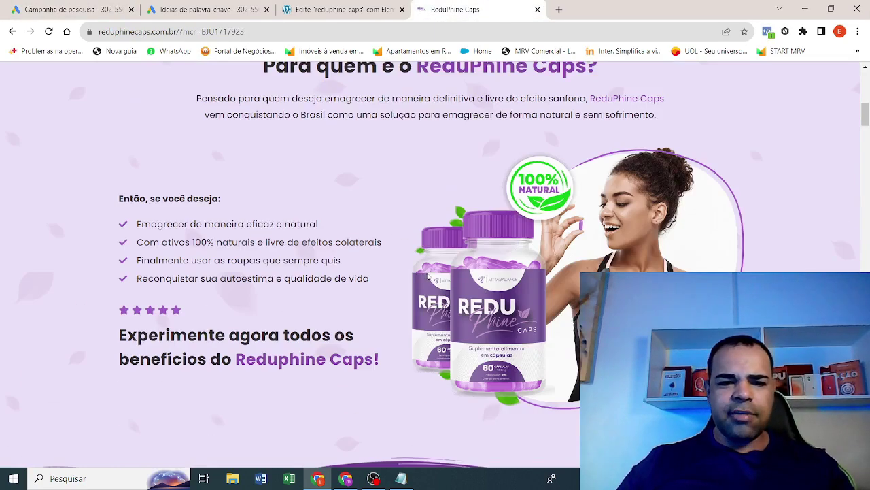
scroll(430, 275, "down", 3)
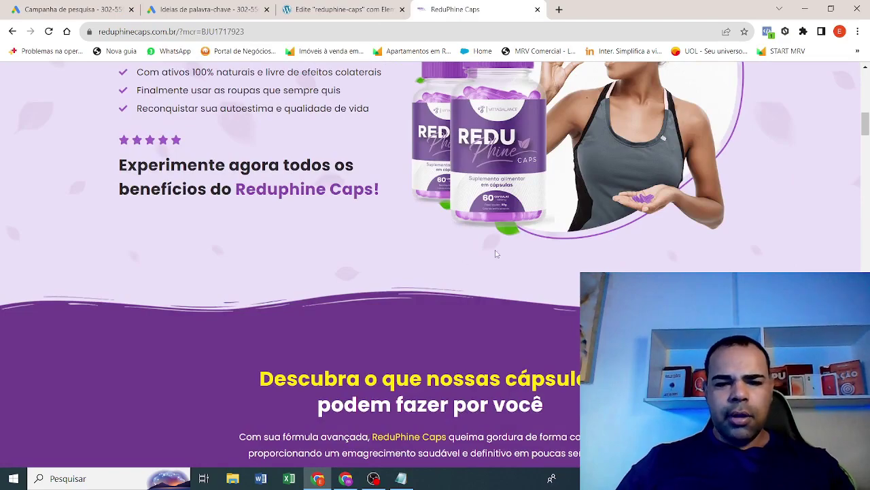
scroll(495, 254, "down", 3)
scroll(496, 252, "up", 3)
scroll(496, 252, "down", 3)
scroll(475, 249, "up", 9)
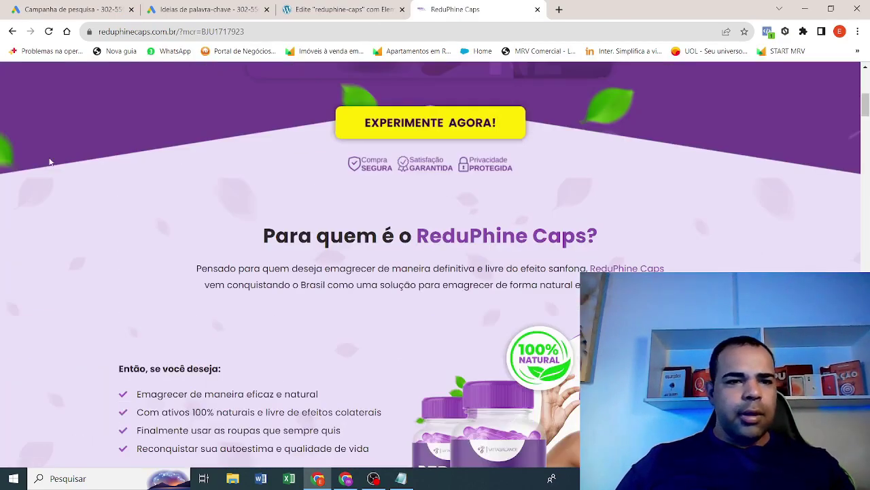
- Return to the Google Ads campaign and enter "Adquira Ainda Hoje O Seu" as the ad's fourth headline
left_click(68, 10)
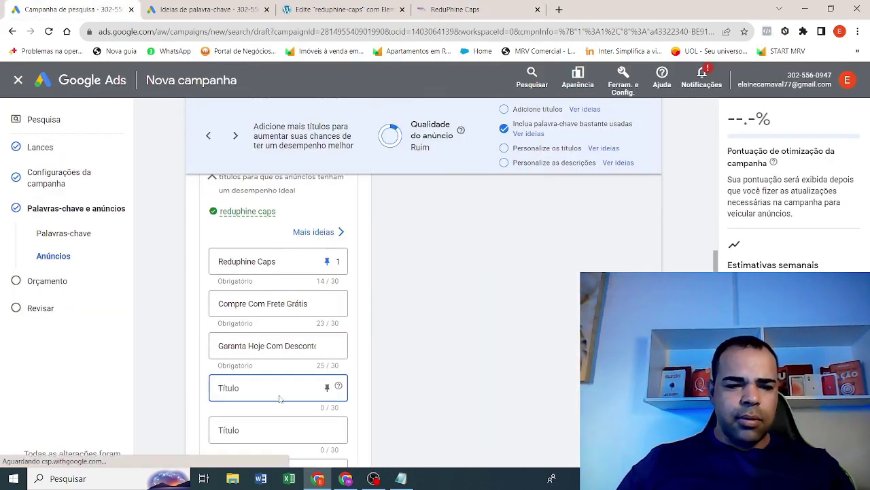
type("Adqui")
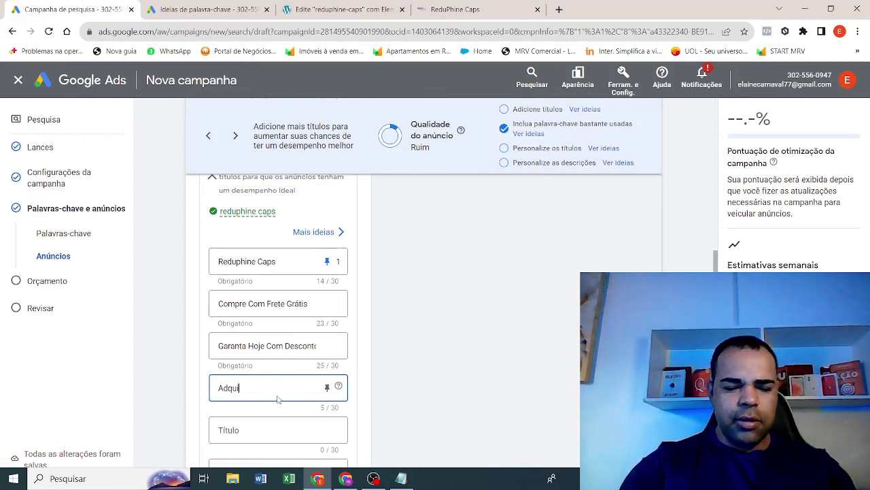
type("ra Ainda Ho")
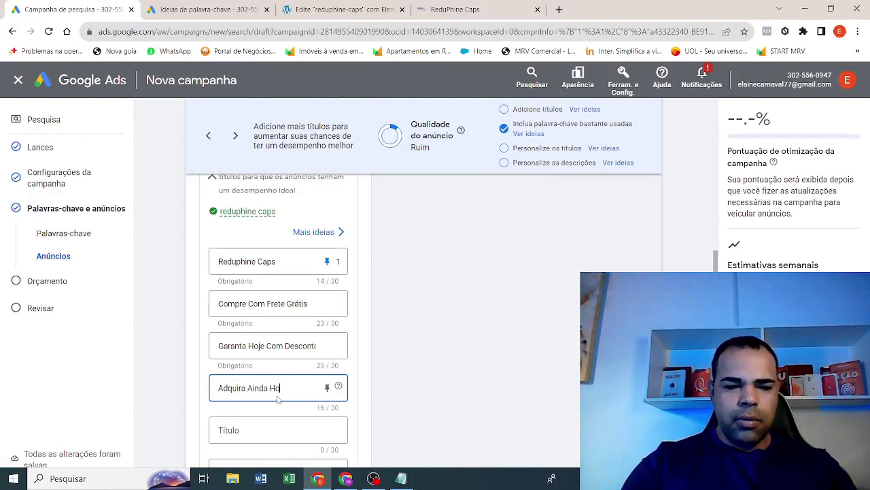
type("je Seu")
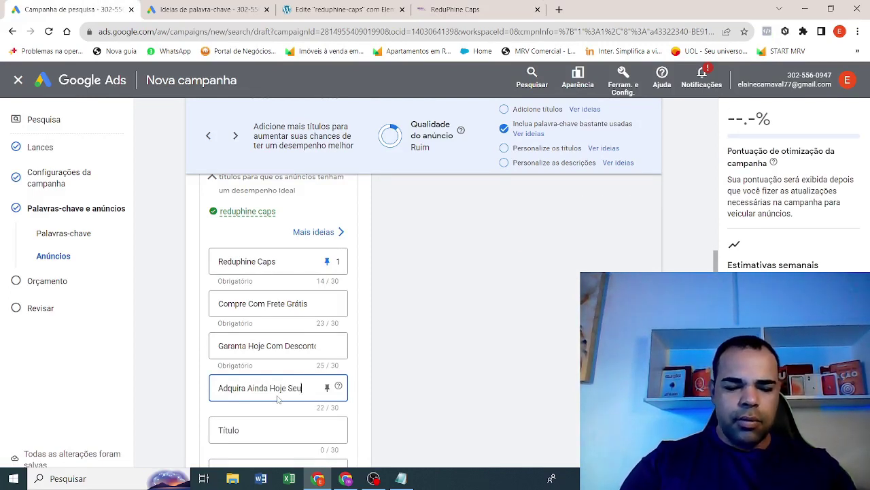
type(" prod")
key("BackSpace")
key("BackSpace")
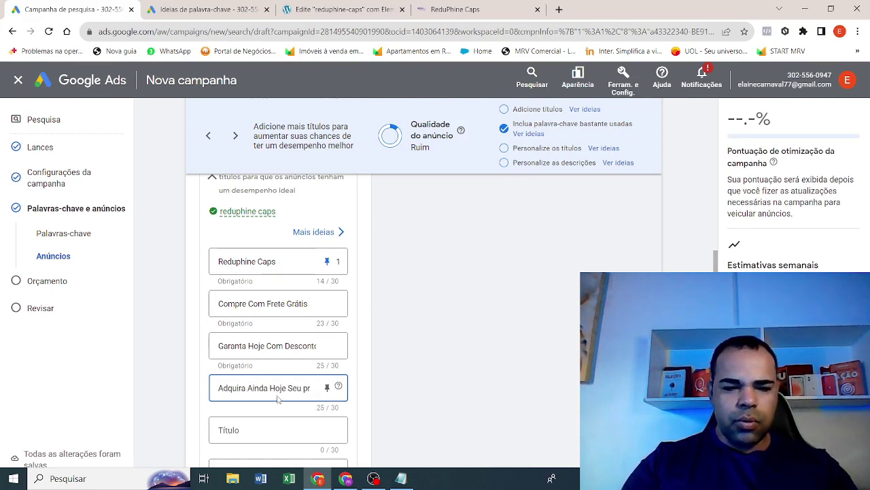
key("BackSpace")
key("BackSpace")
key("BackSpace")
key("BackSpace")
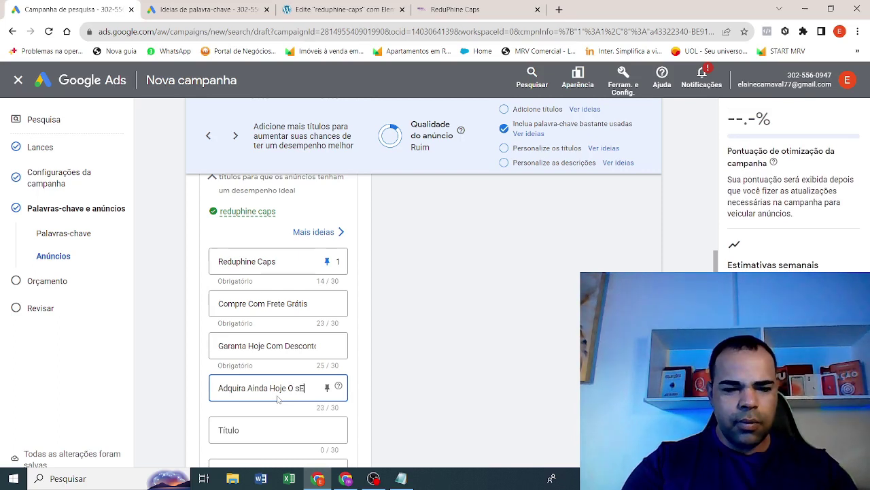
type("sEU")
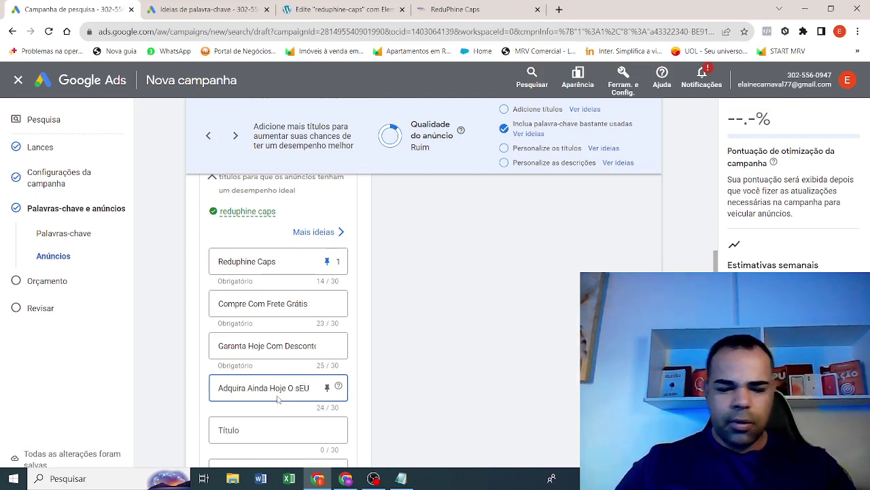
key("BackSpace")
type("Se")
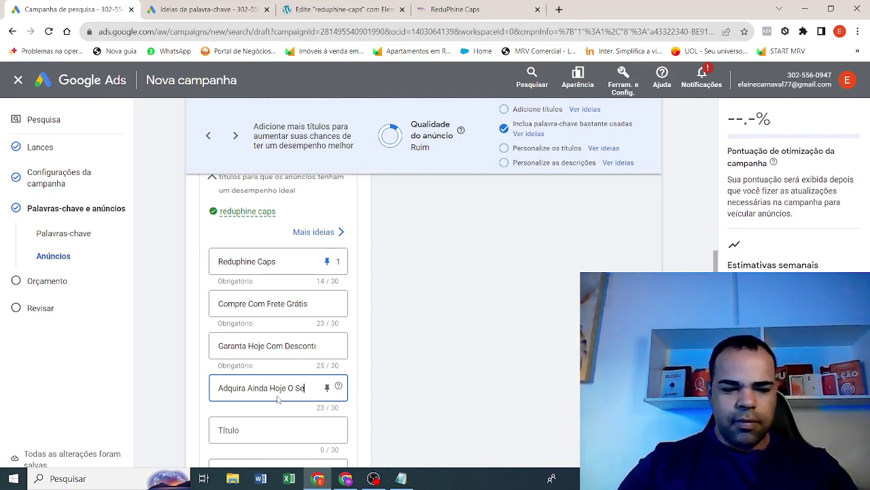
type("u")
left_click(388, 291)
- Enter "Compre Já Reduphine Caps" as the ad's fifth headline
scroll(387, 291, "down", 3)
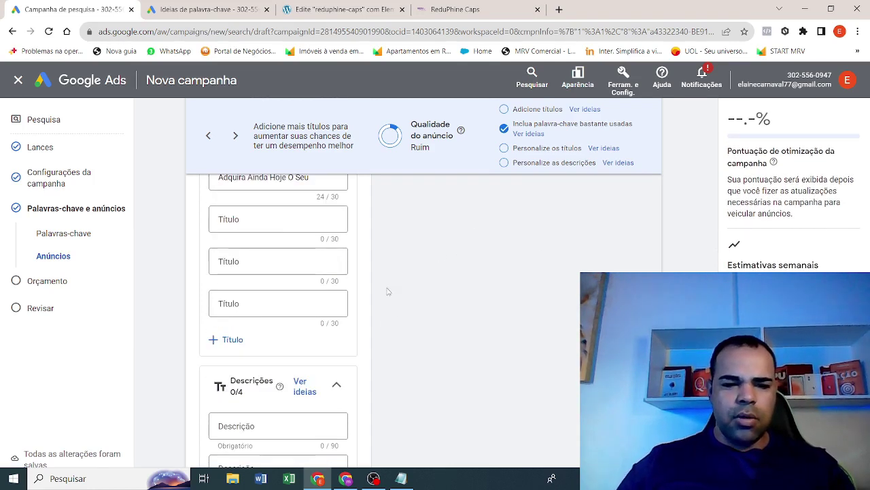
left_click(248, 223)
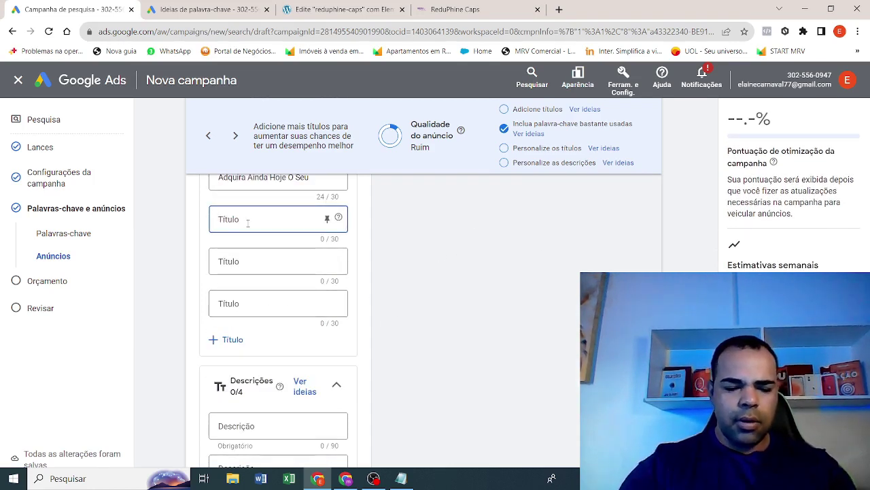
type("Compre u")
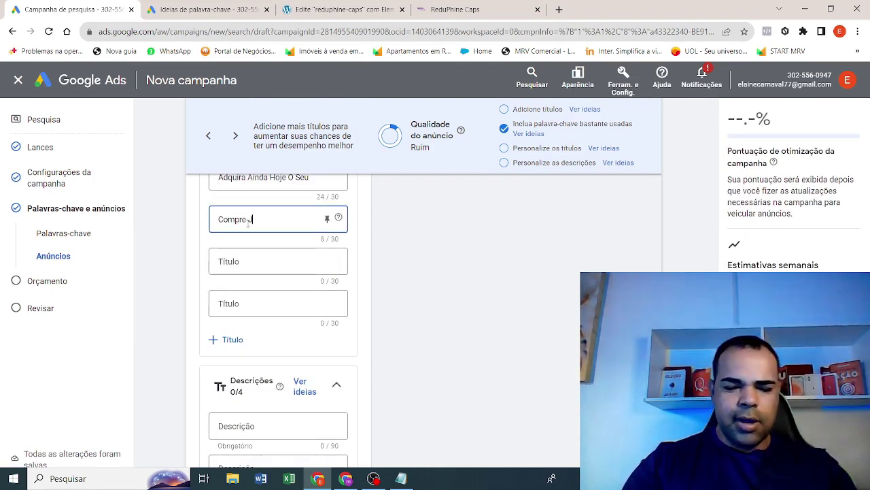
type("á Red")
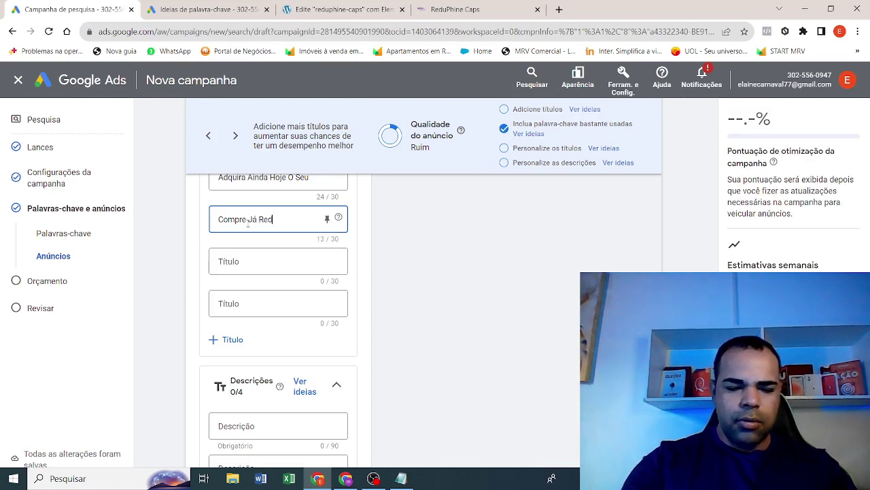
type("uph")
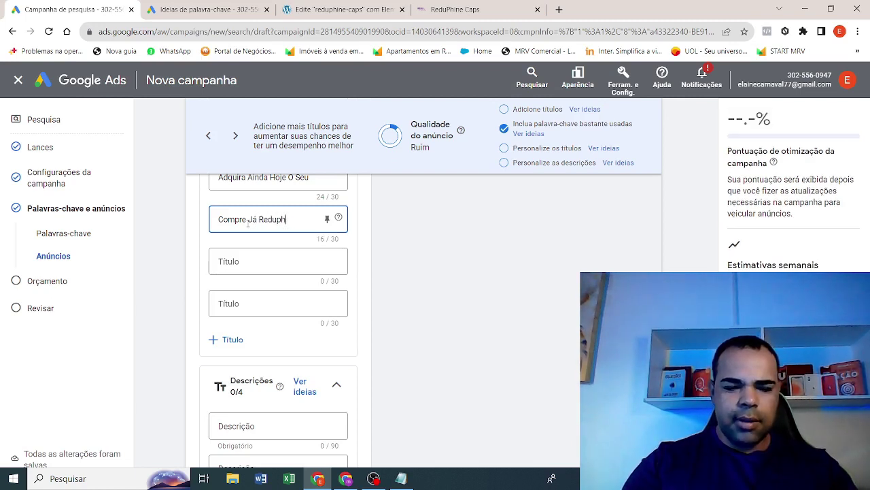
type("ine Caps")
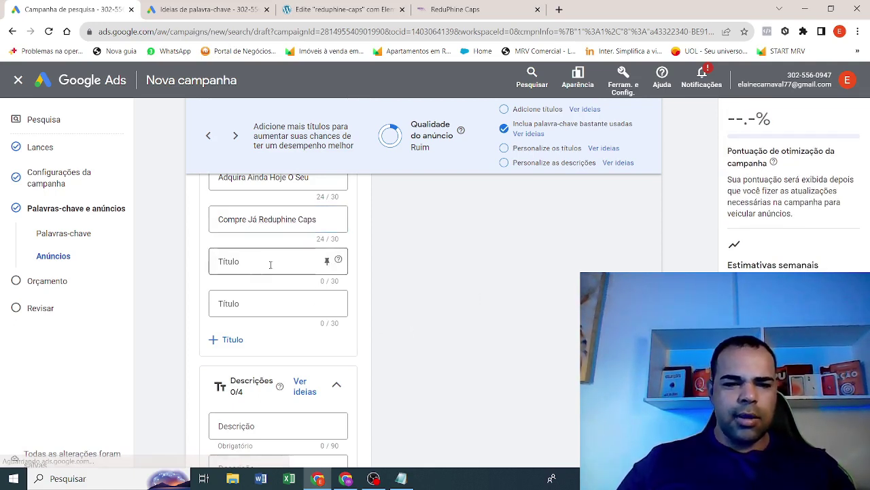
- Enter "Oferta Por Tempo Limitado" as the ad's sixth headline
left_click(250, 261)
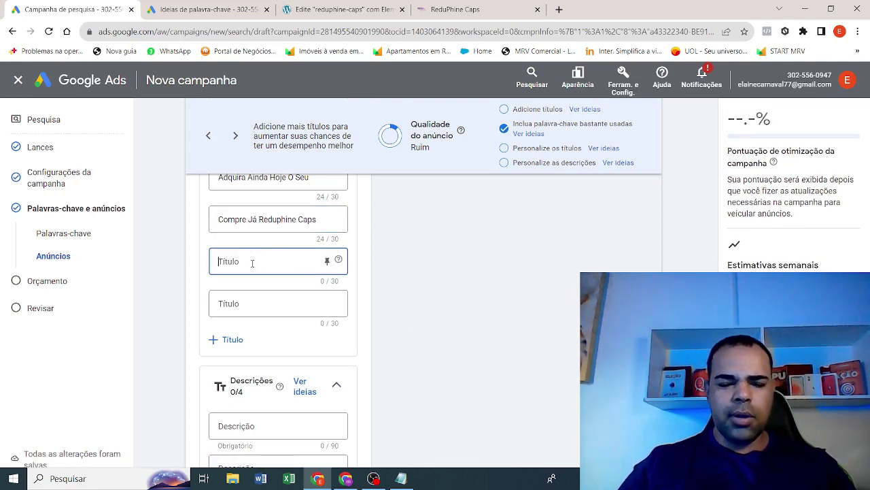
type("Oferta Por")
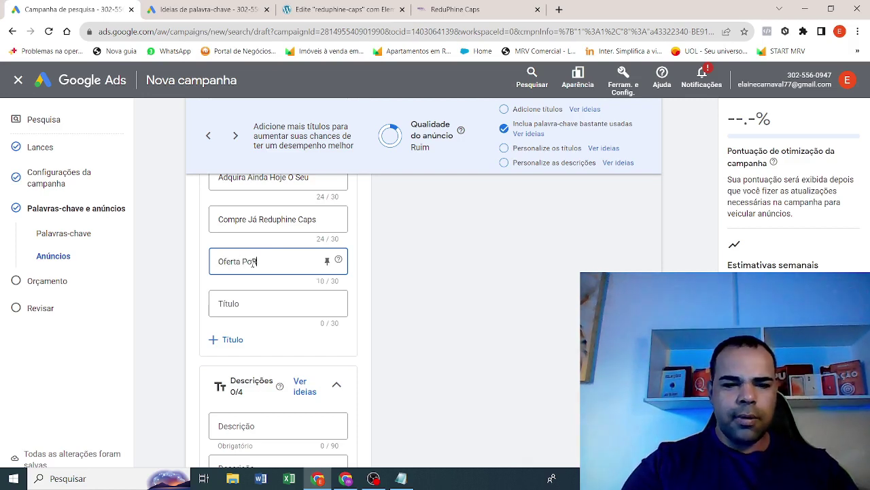
key("BackSpace")
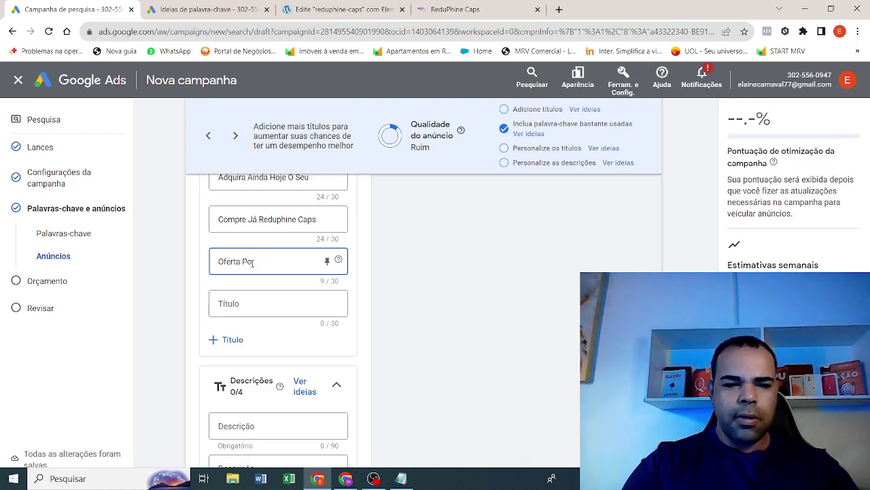
type("Tempo Limitado")
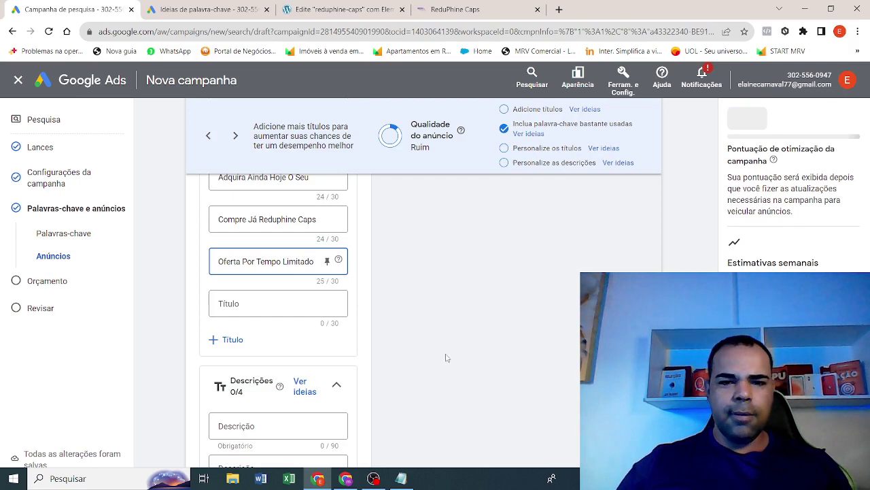
left_click(440, 295)
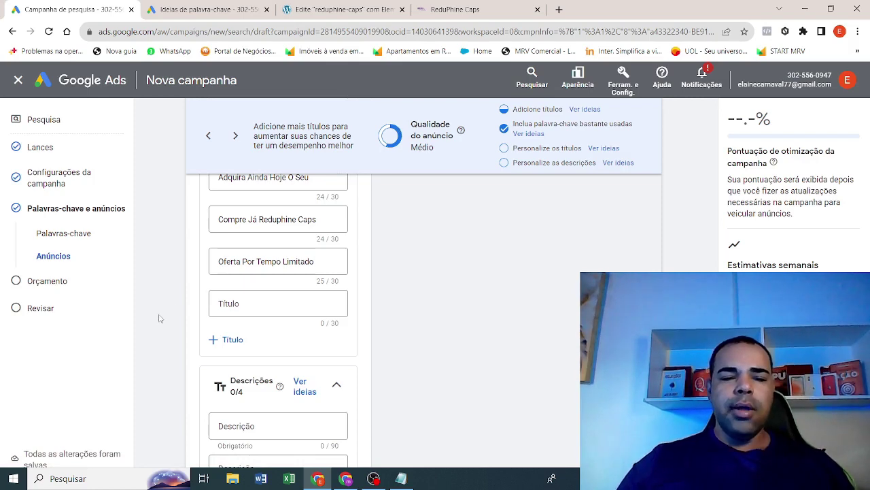
- Begin the ad's first description with "Reduphine Caps"
scroll(360, 290, "up", 2)
scroll(342, 294, "down", 7)
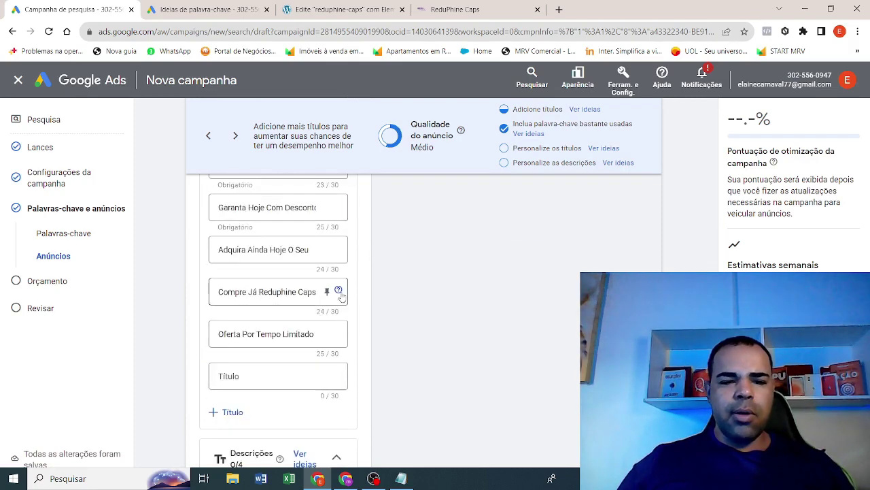
left_click(244, 227)
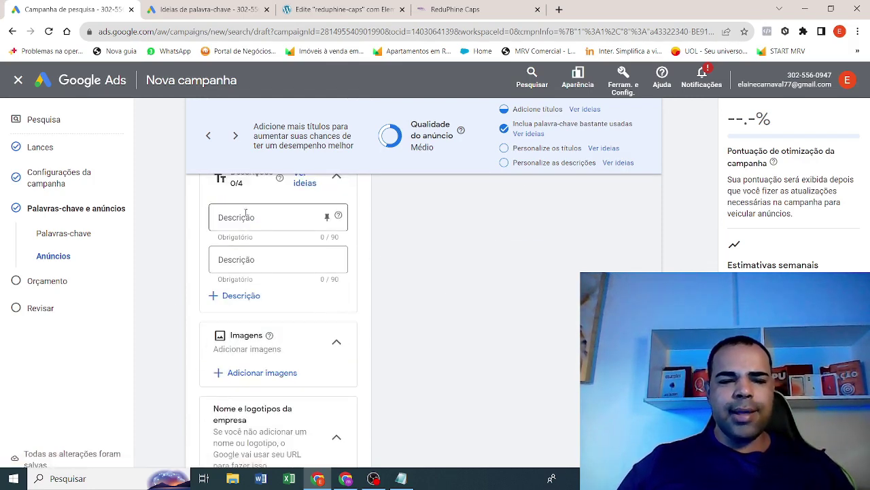
scroll(242, 228, "up", 1)
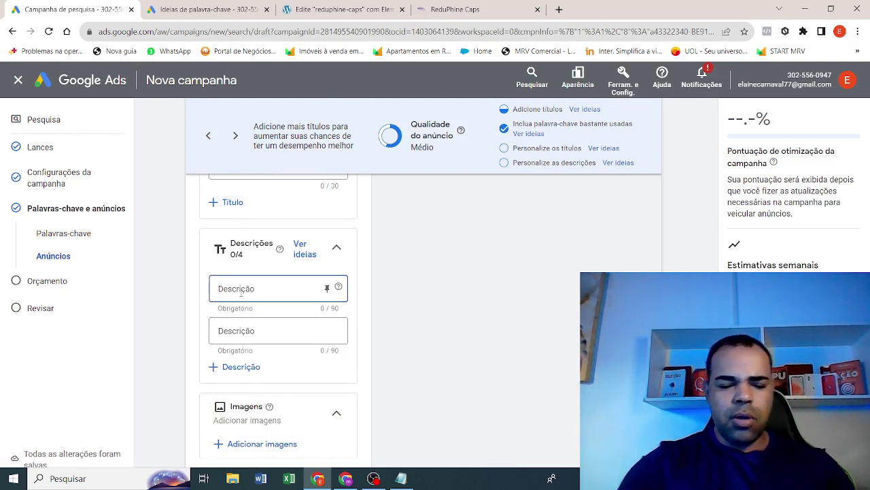
type("Redup")
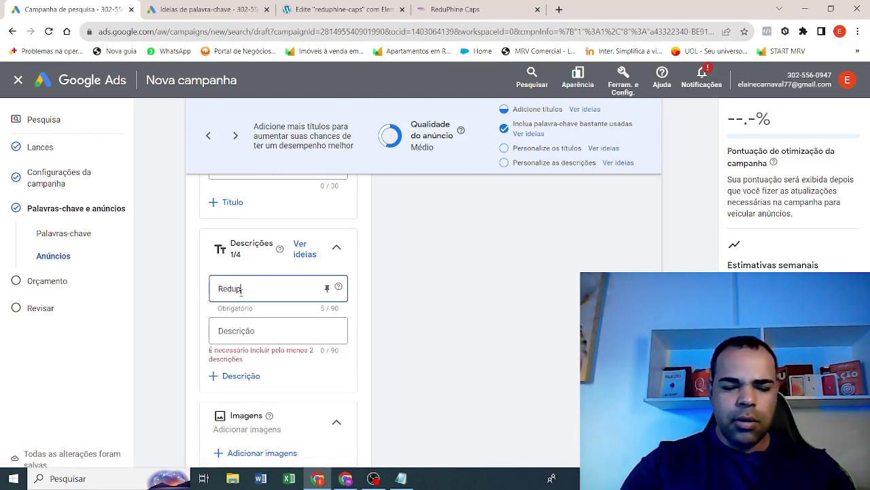
type("hin")
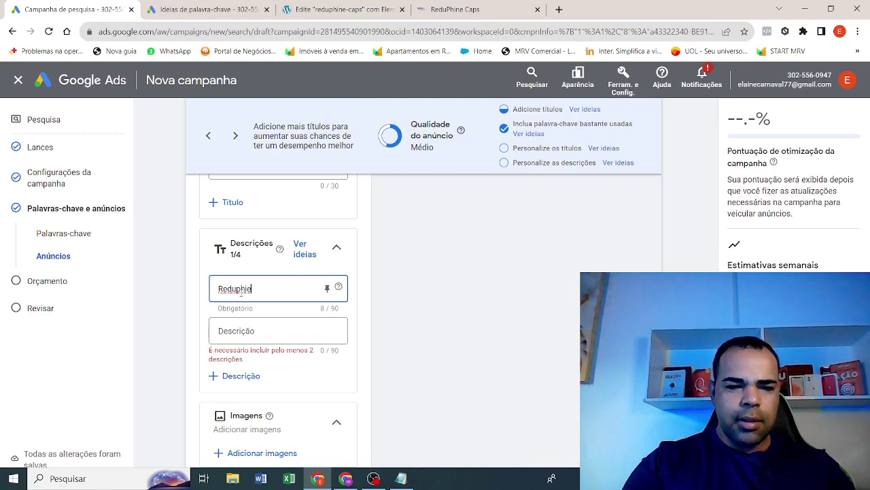
type("e Caps,")
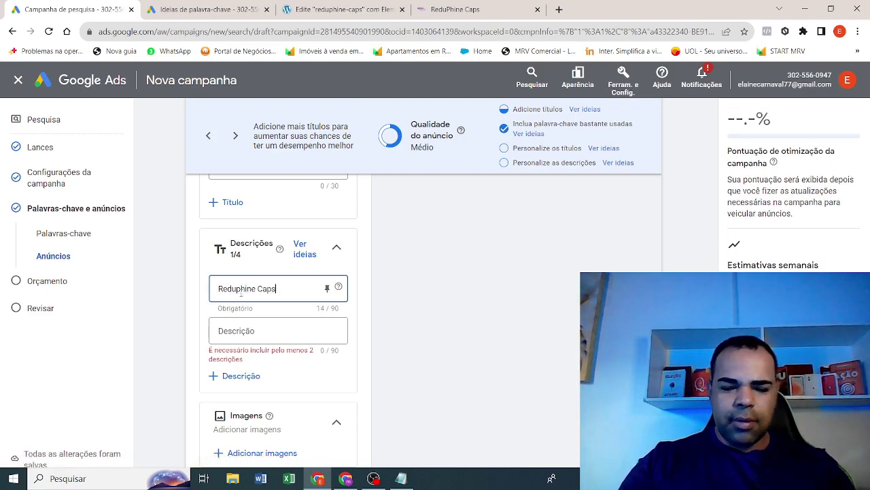
- Copy the benefit lines "Com ativos 100% naturais e livre de efeitos colaterais" and "Finalmente usar as roupas que sempre quis" from the ReduPhine Caps sales page
left_click(455, 6)
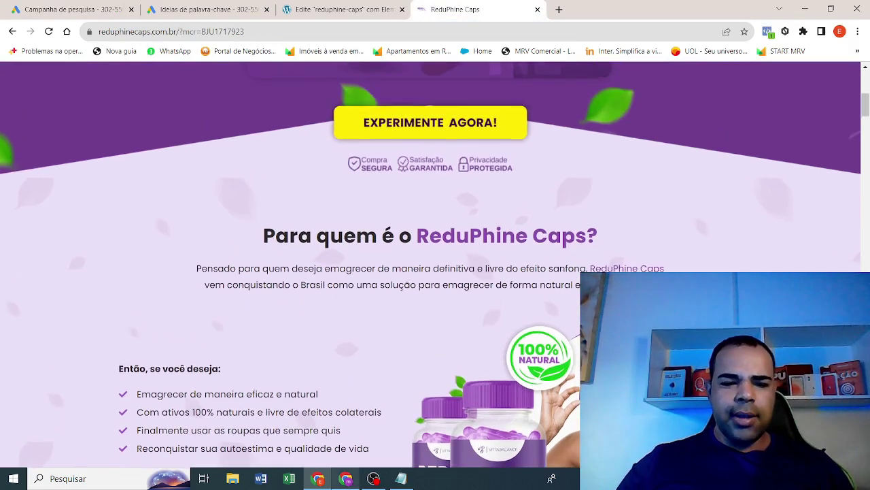
left_click(346, 478)
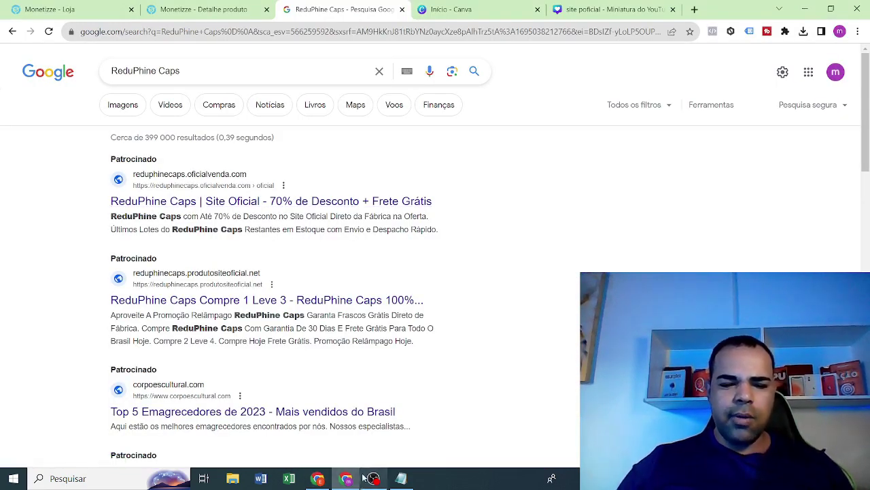
left_click(317, 479)
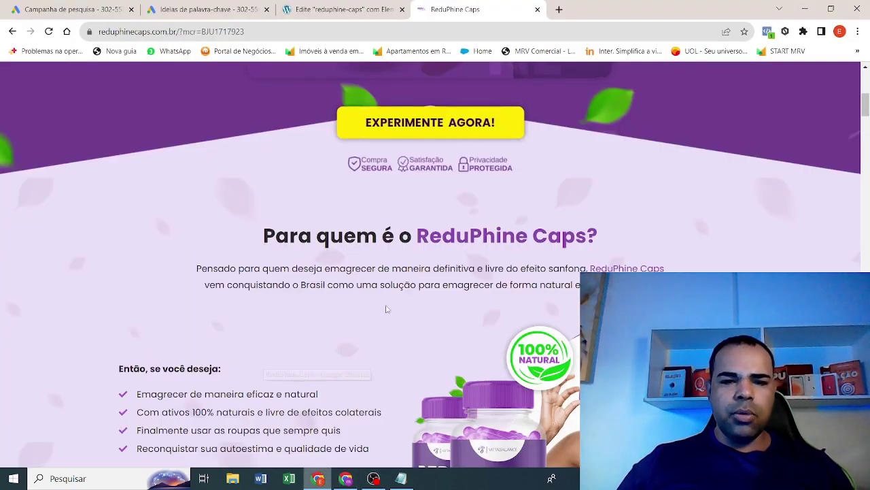
scroll(330, 257, "down", 4)
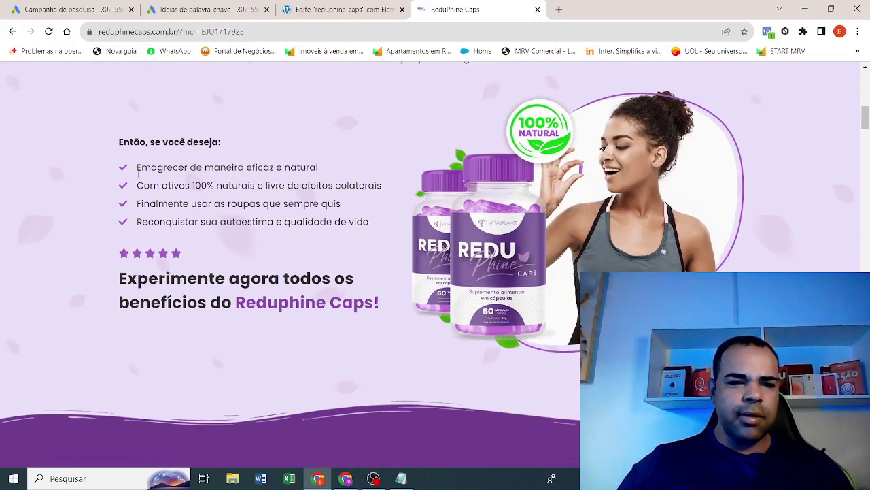
left_click_drag(137, 185, 345, 200)
key("ctrl+c")
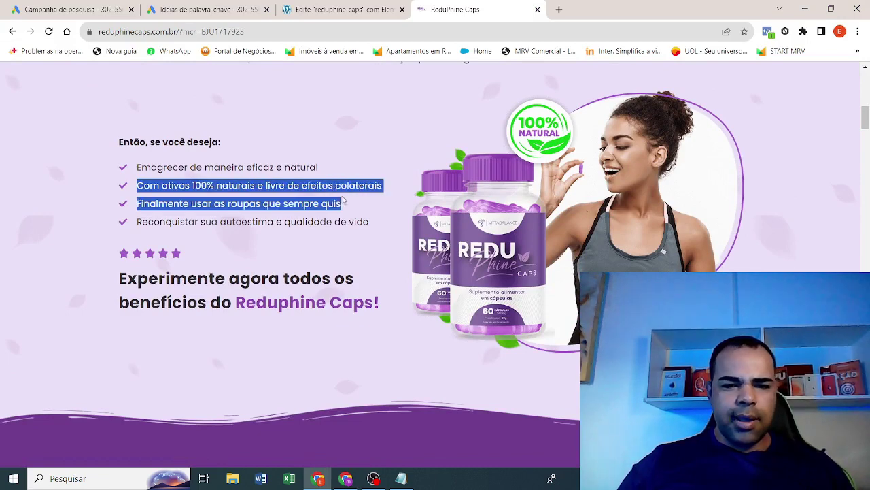
right_click(306, 208)
left_click(319, 212)
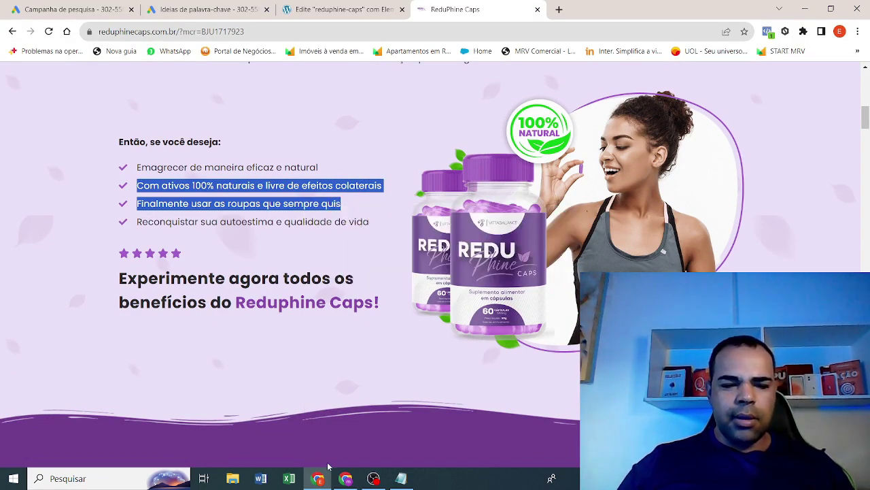
- Complete the ad's first description as "Reduphine Caps, Com ativos 100% naturais e livre de efeitos colaterais", removing the surplus copied sentence
left_click(76, 17)
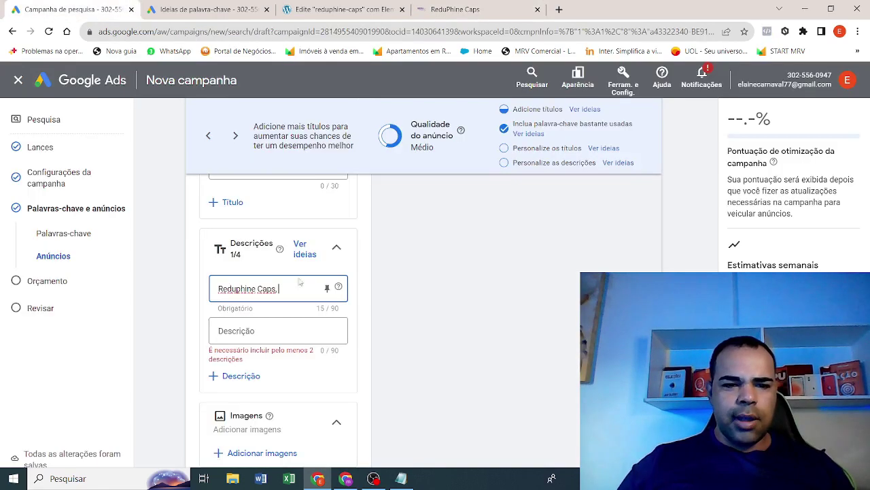
right_click(290, 299)
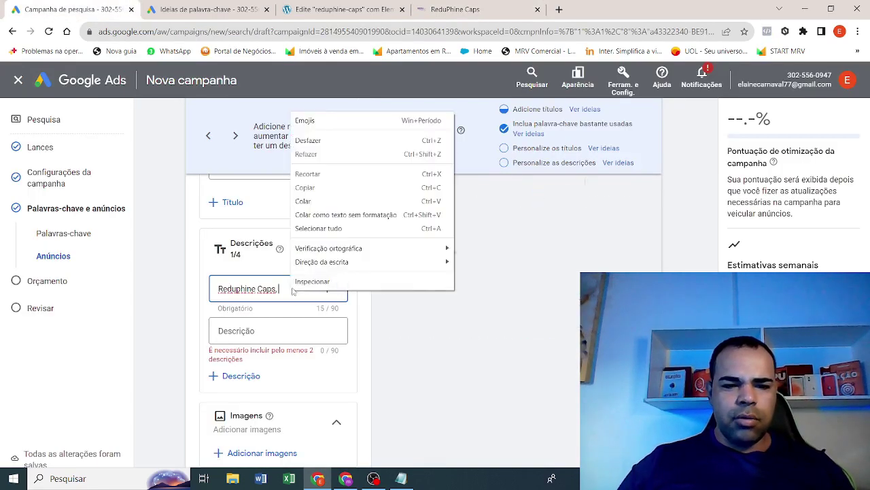
left_click(308, 199)
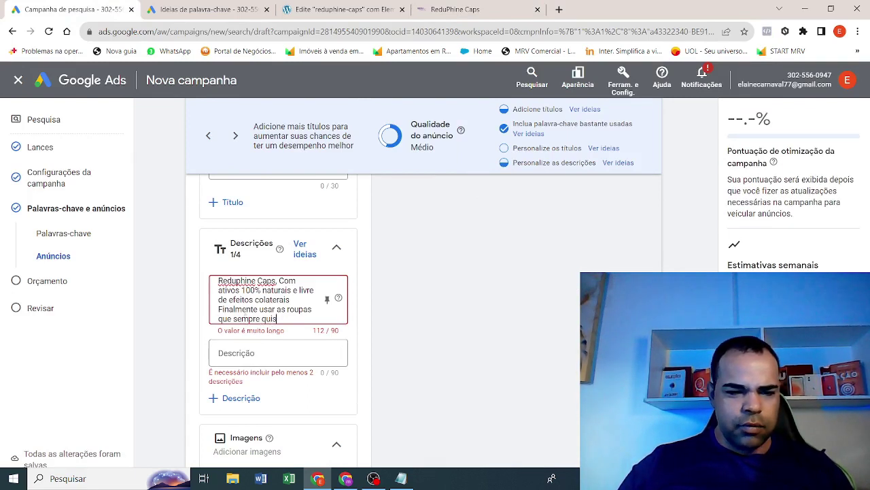
left_click_drag(218, 309, 281, 321)
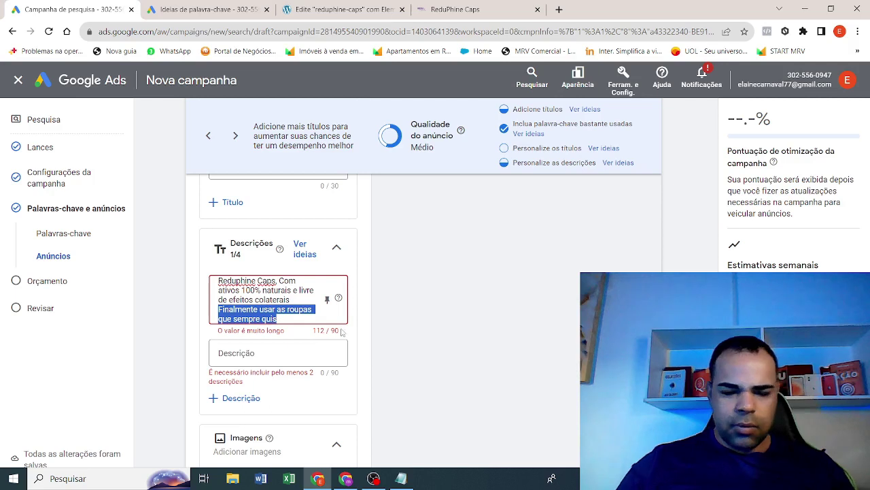
key("BackSpace")
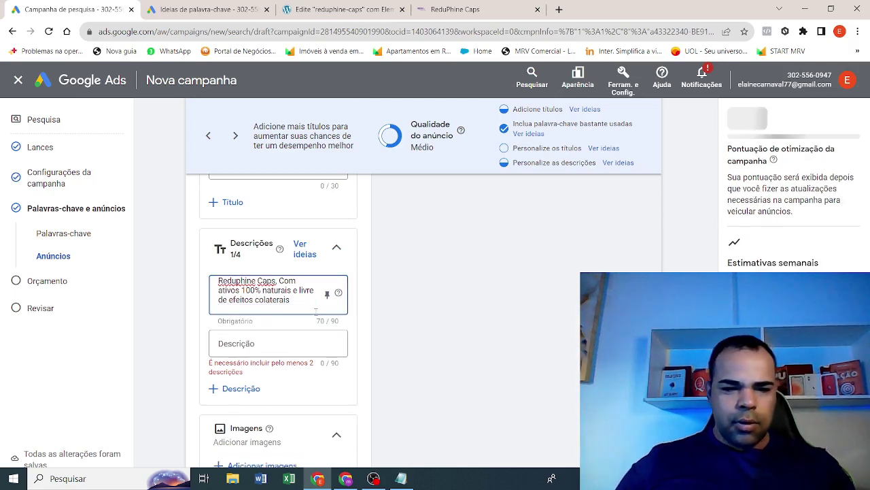
left_click(436, 282)
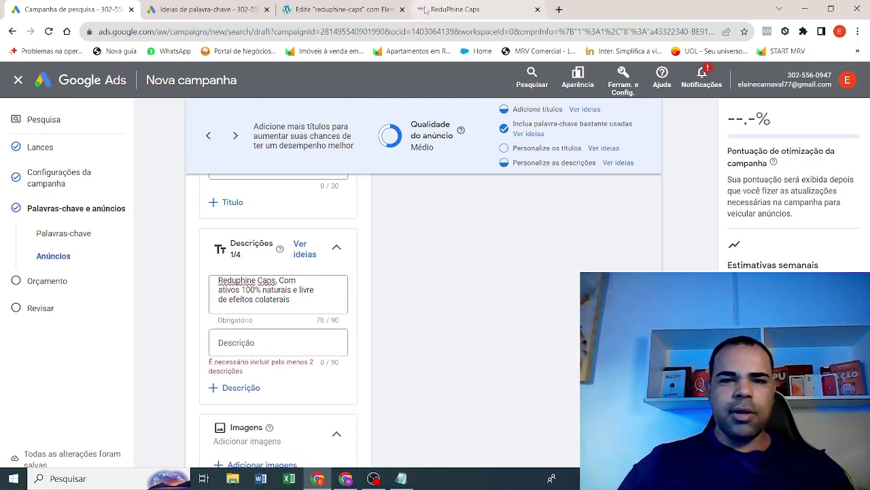
- Copy the heading "O segredo do mais completo e avançado emagrecedor do Brasil" from the ReduPhine Caps sales page
left_click(336, 12)
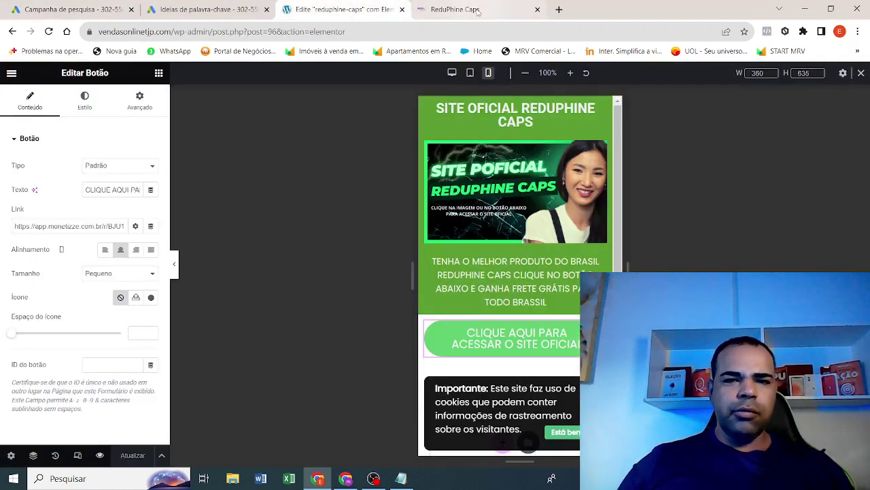
left_click(478, 12)
scroll(396, 307, "down", 6)
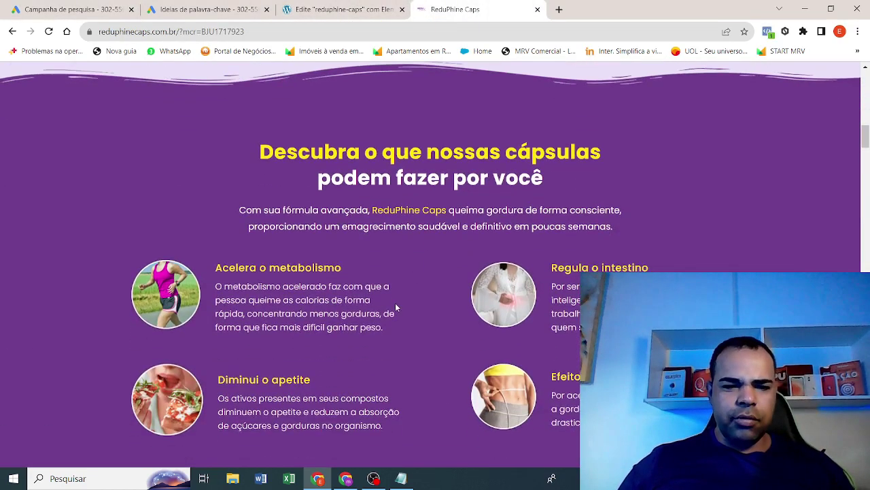
scroll(396, 306, "down", 4)
scroll(402, 331, "down", 2)
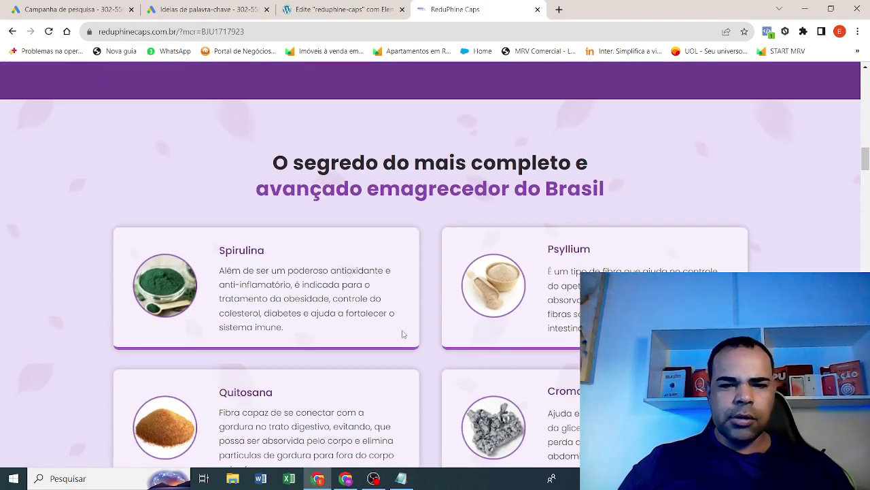
left_click_drag(290, 151, 272, 158)
right_click(290, 161)
left_click(308, 167)
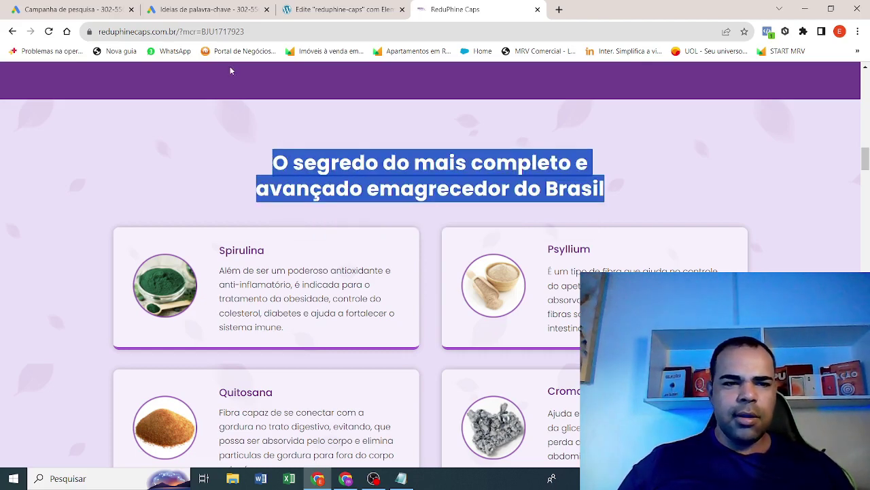
- Enter "Reduphine Caps, O segredo do mais completo e avançado emagrecedor do Brasil" as the ad's second description in the Google Ads campaign
left_click(72, 10)
left_click(237, 335)
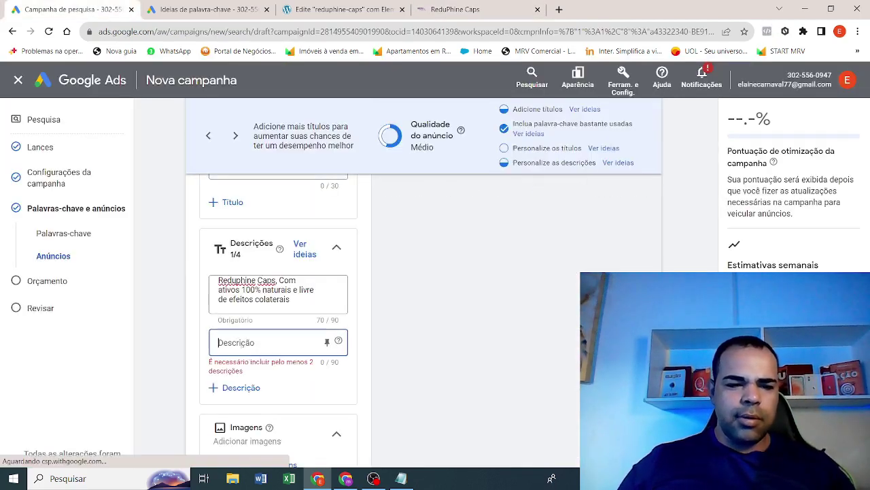
type("Redu")
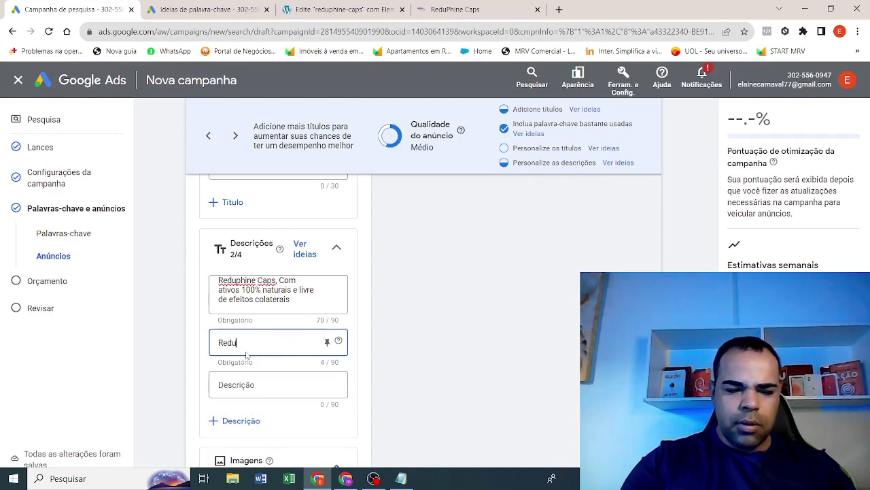
type("phine")
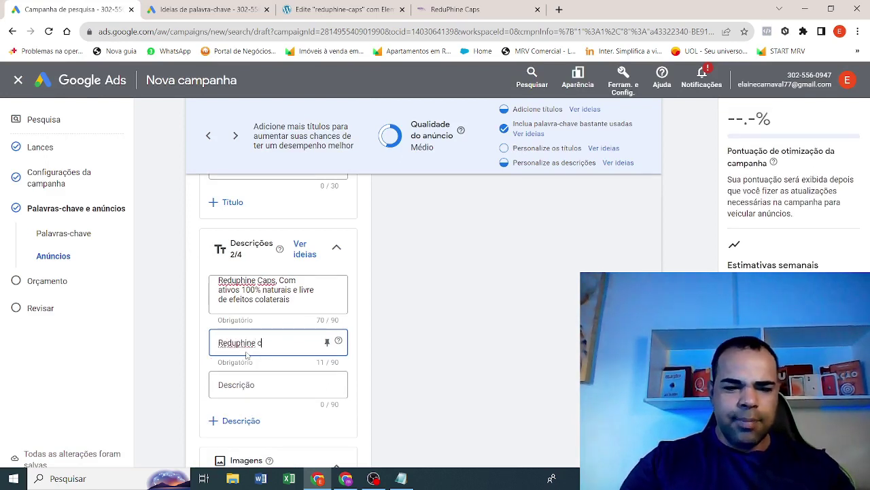
type(" c")
key("BackSpace")
type("Caps")
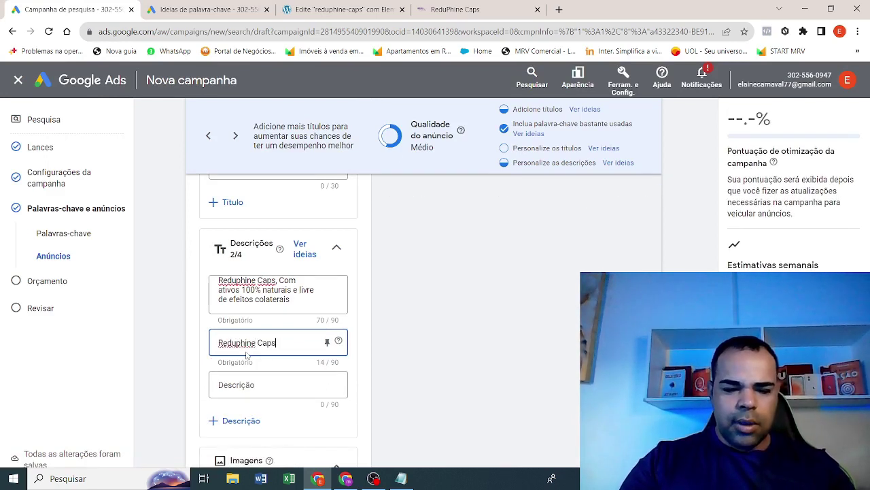
type(",")
key("ctrl+v")
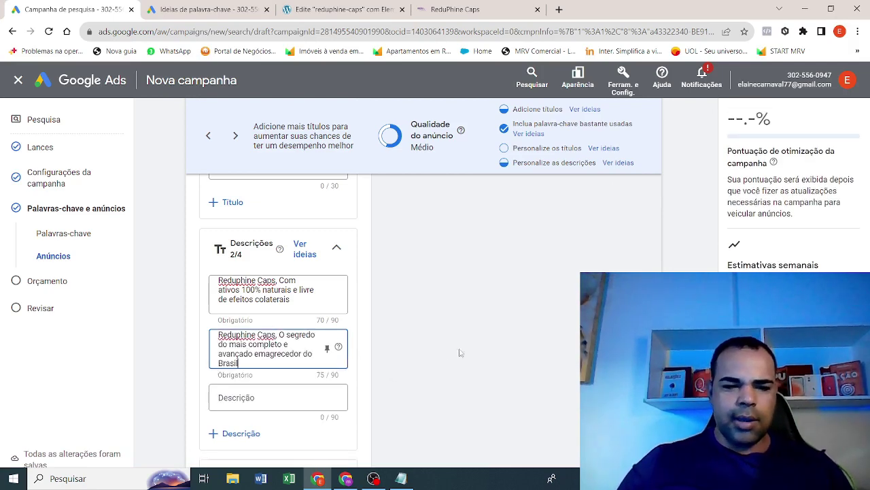
left_click(465, 349)
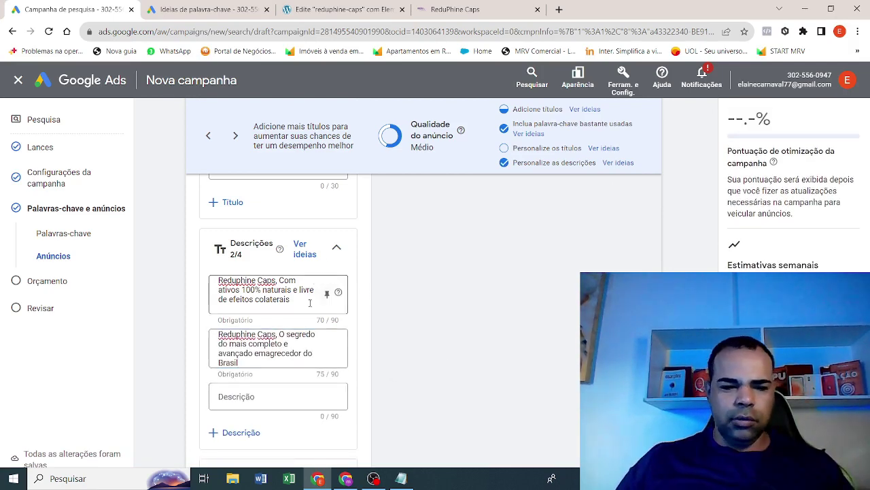
- Review the campaign's exact-match keyword alongside the ReduPhine Caps Google search and the Keyword Planner data
scroll(302, 320, "up", 6)
scroll(302, 320, "up", 10)
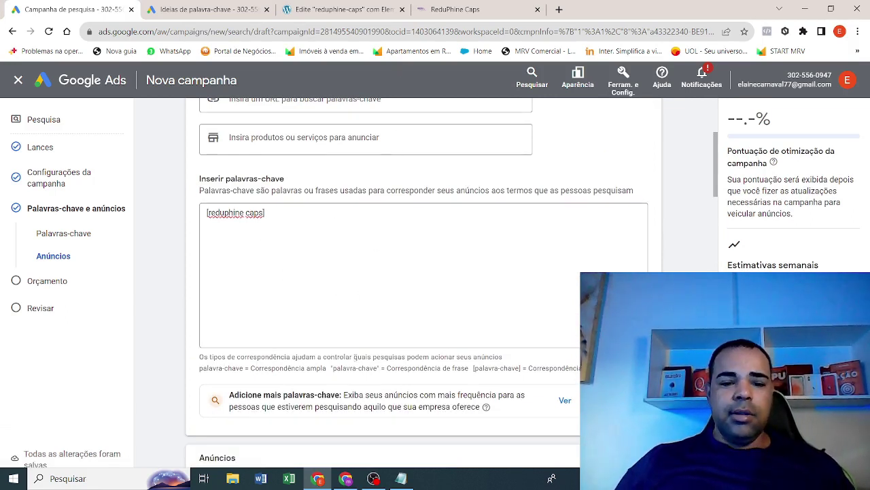
left_click(346, 480)
left_click_drag(214, 71, 2, 82)
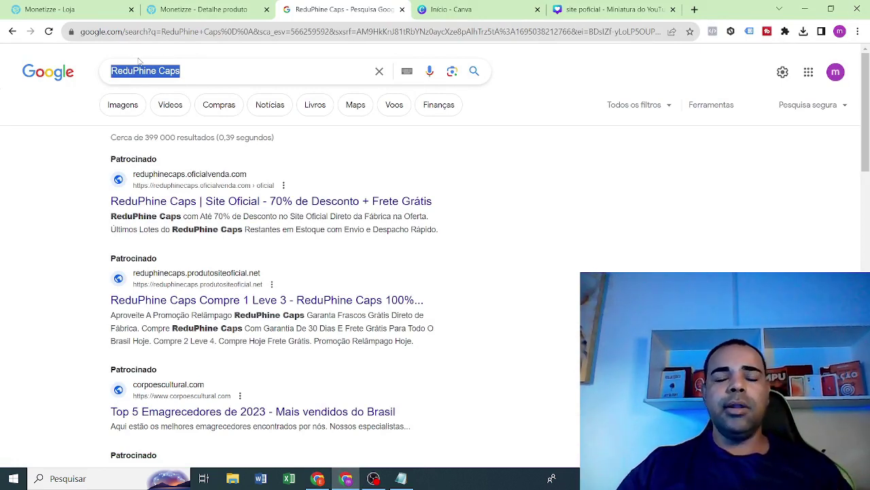
left_click(317, 478)
left_click(224, 9)
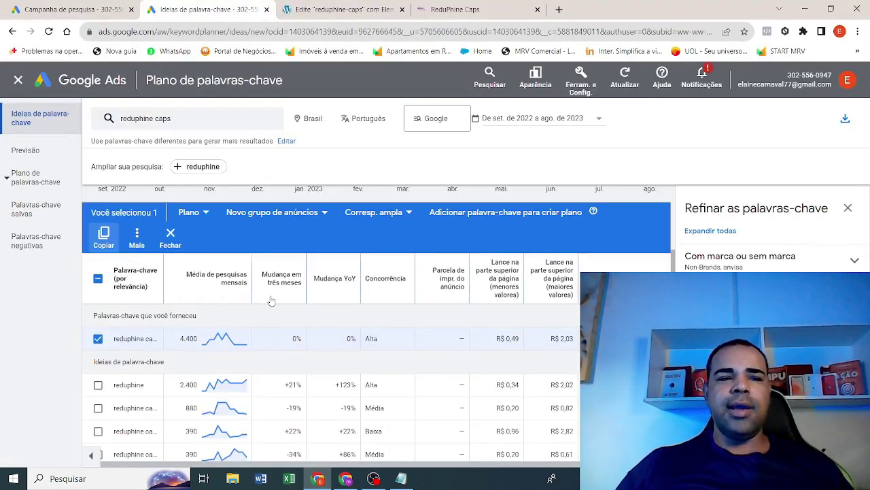
- Return to the campaign draft and examine the ad's optional sections for images, business name and logos, sitelinks and structured snippets
left_click(68, 10)
scroll(457, 347, "down", 5)
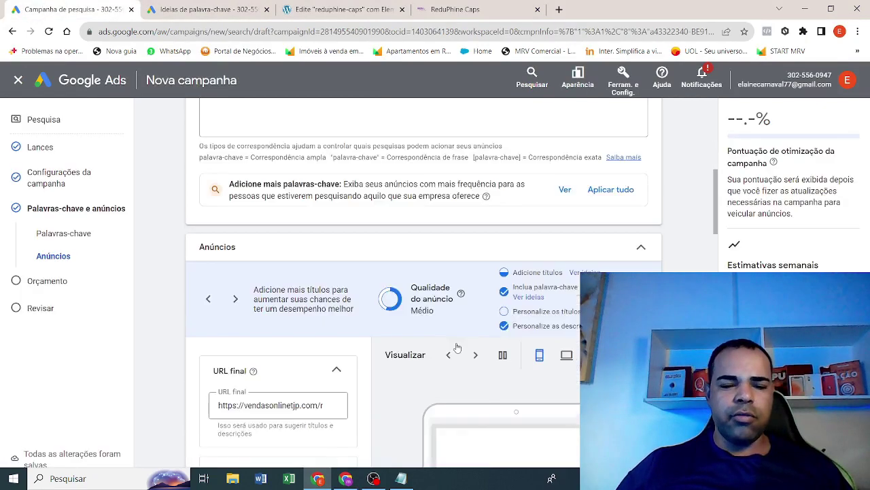
scroll(331, 360, "down", 10)
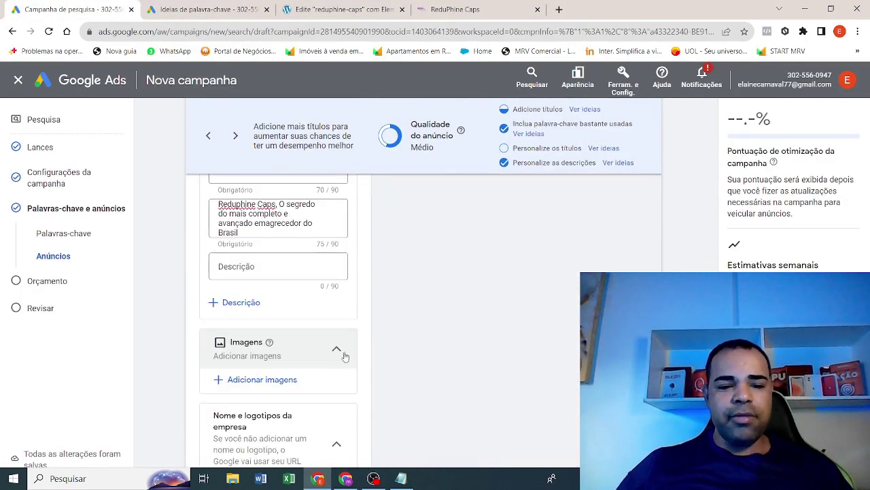
scroll(307, 337, "down", 2)
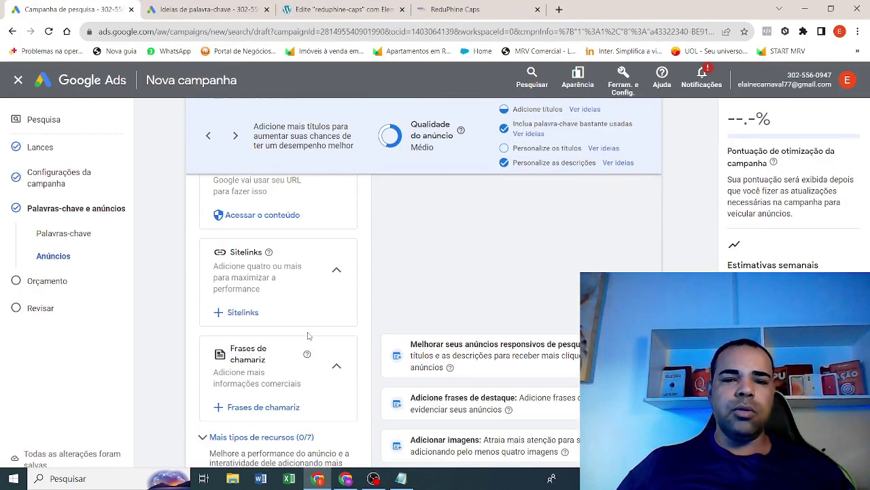
scroll(310, 334, "down", 2)
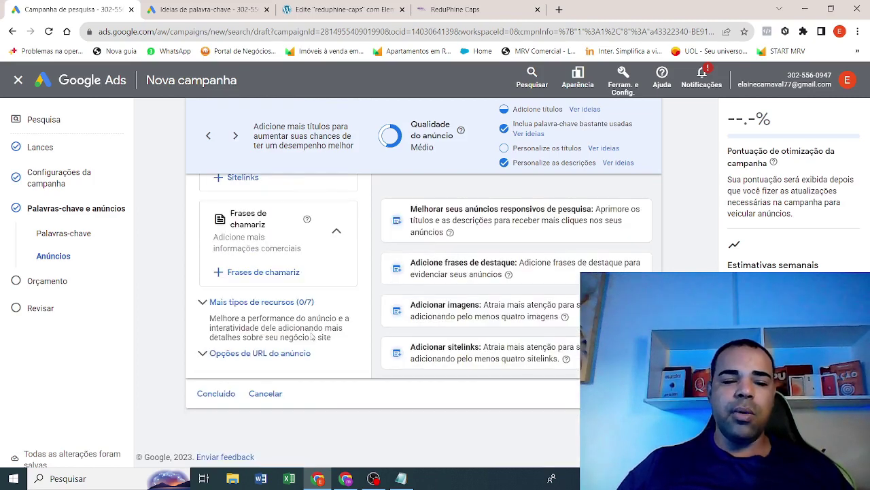
scroll(312, 335, "up", 1)
- Go back from the ReduPhine Caps sales page to the reduphine-caps landing page, and return to the Google Ads campaign
left_click(469, 10)
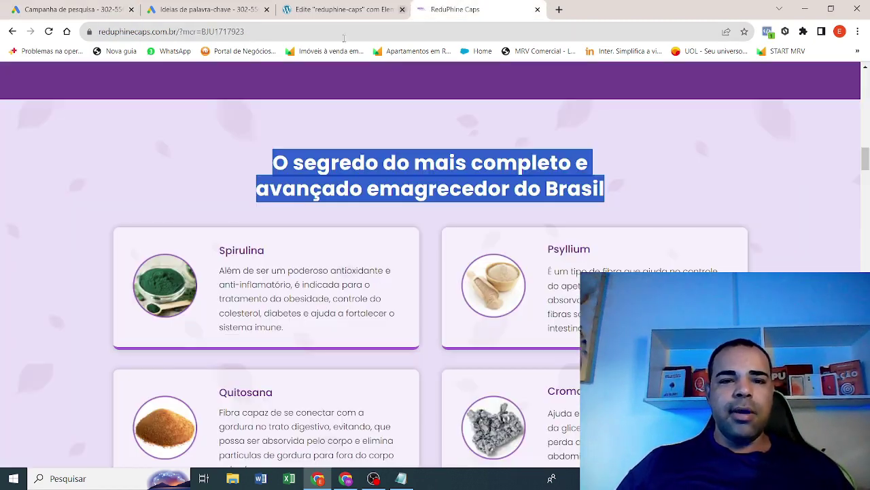
left_click(13, 32)
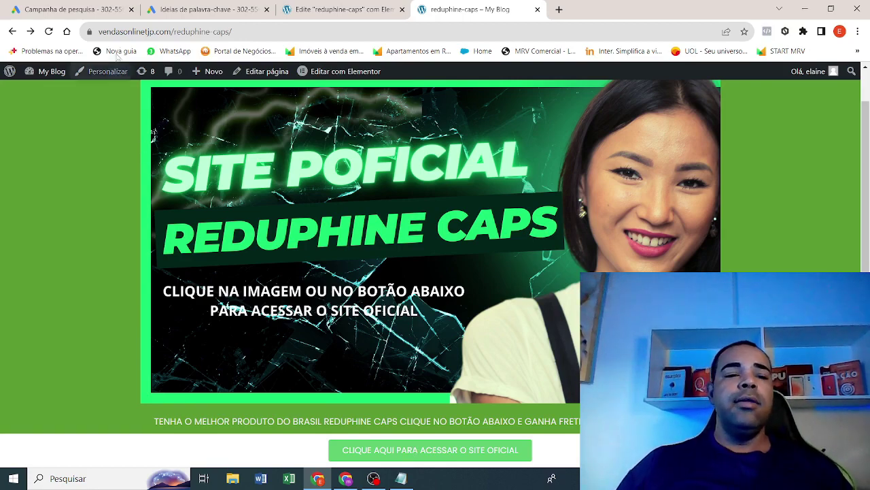
left_click(102, 11)
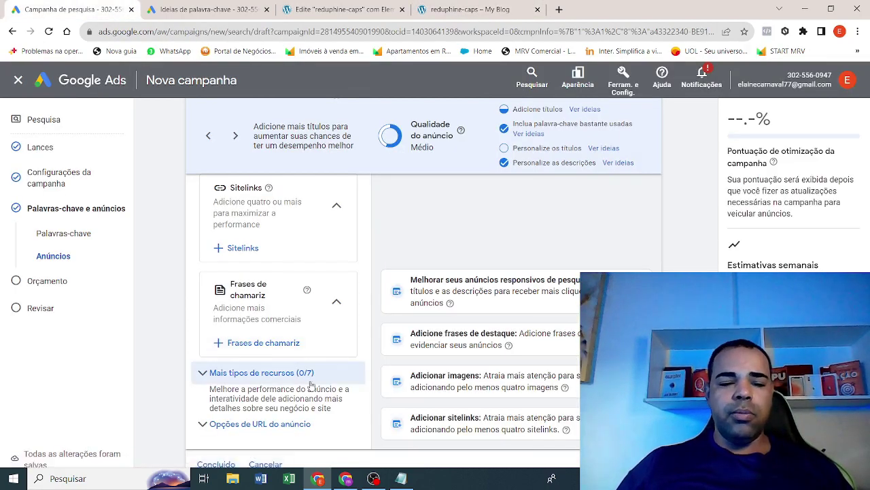
- Expand the ad's URL options and look over the whole ad form down to its end
left_click(257, 426)
scroll(338, 374, "down", 5)
scroll(318, 379, "up", 14)
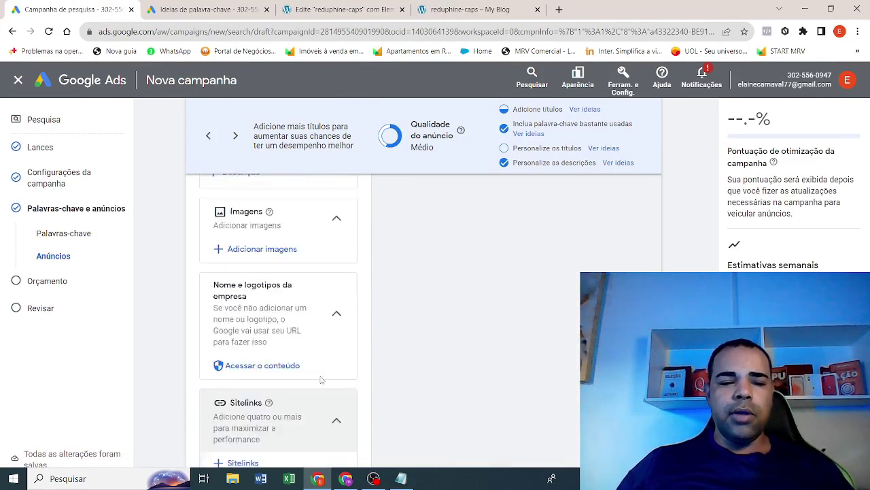
scroll(320, 380, "up", 10)
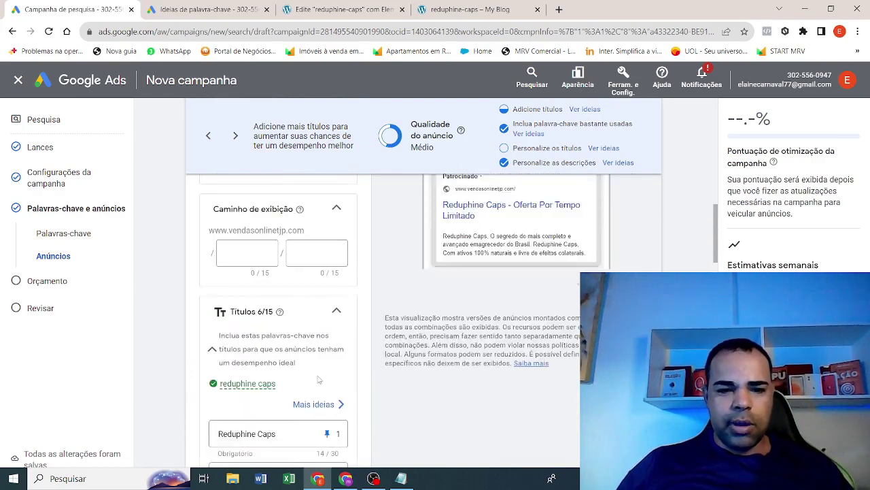
scroll(323, 368, "down", 15)
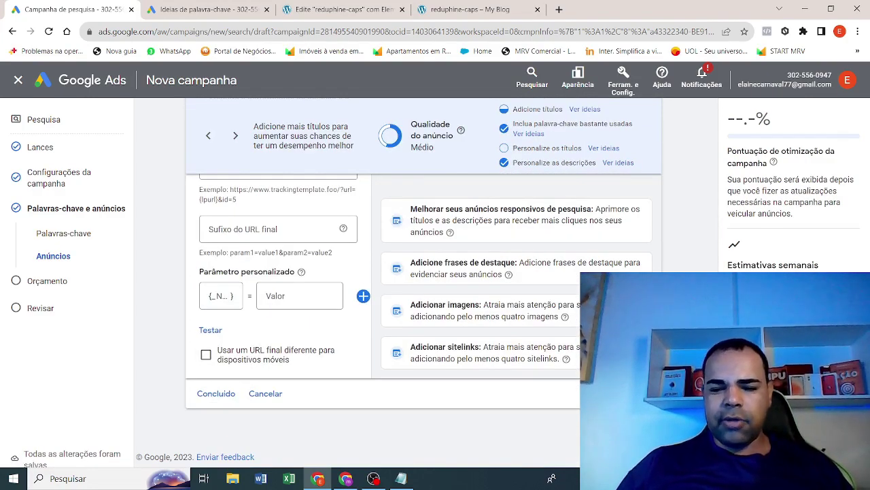
- Finish the ad, set the campaign's average daily budget to R$ 50 and continue to the review
left_click(216, 393)
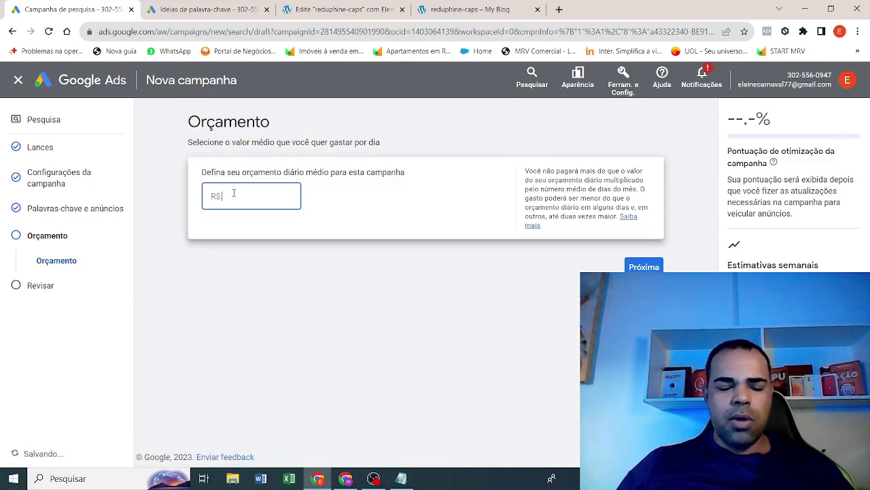
type("50")
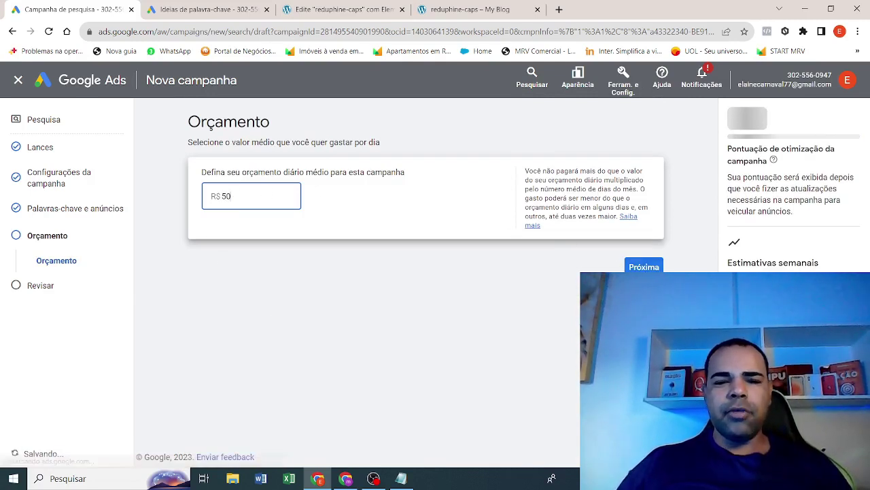
key("Return")
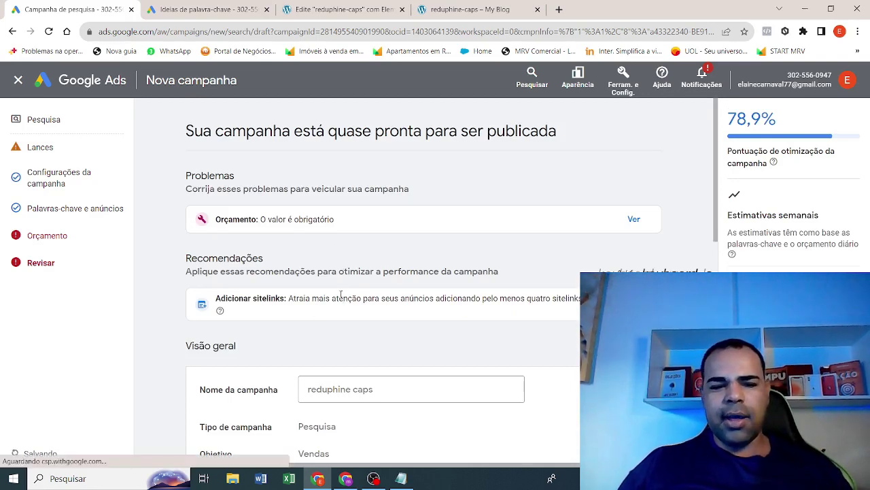
- Check the campaign summary from overview to budget, and publish the reduphine caps campaign
scroll(382, 295, "down", 10)
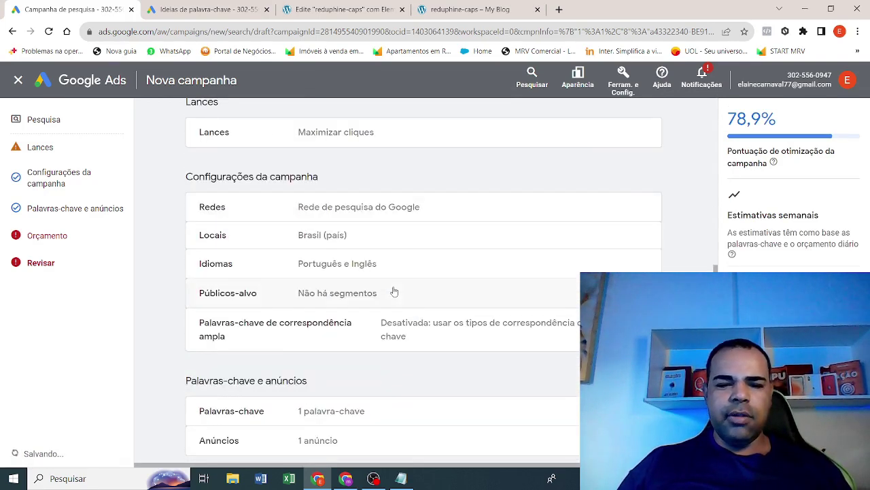
scroll(342, 306, "up", 10)
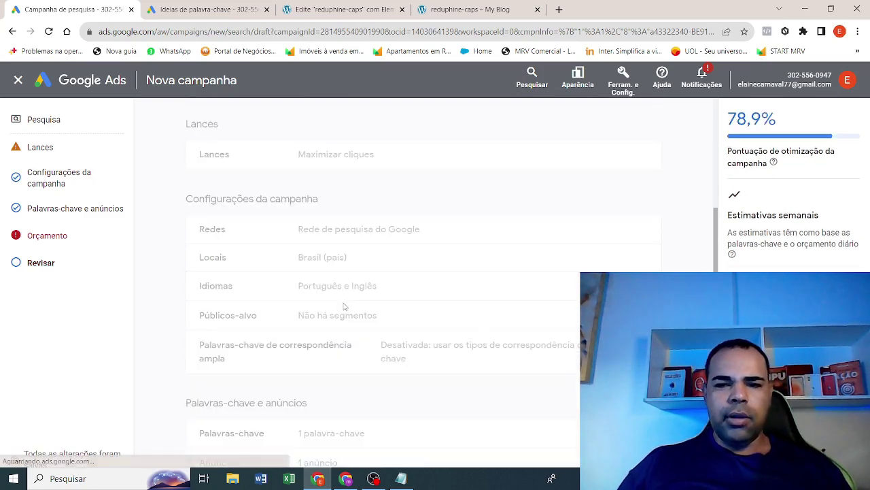
scroll(381, 286, "up", 1)
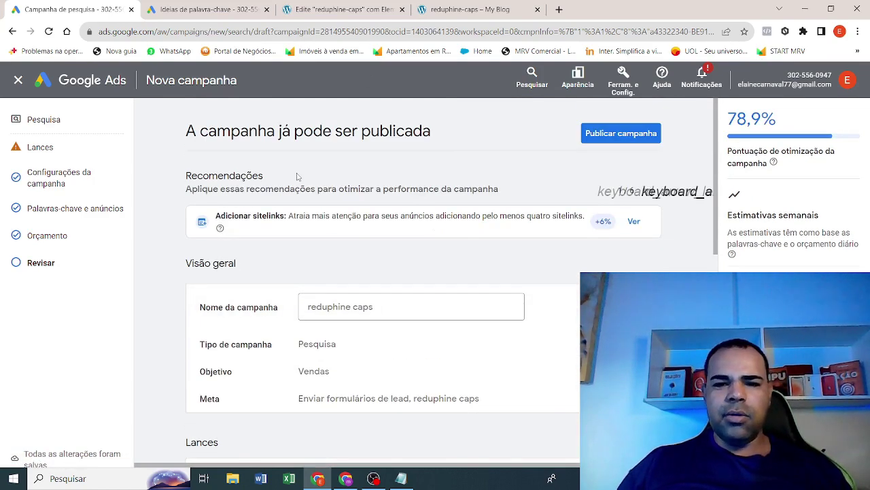
scroll(478, 288, "down", 8)
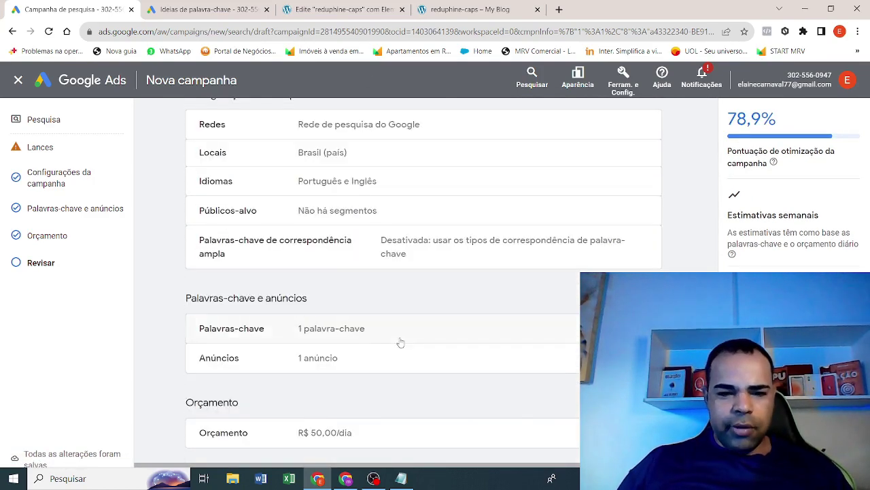
scroll(391, 343, "up", 8)
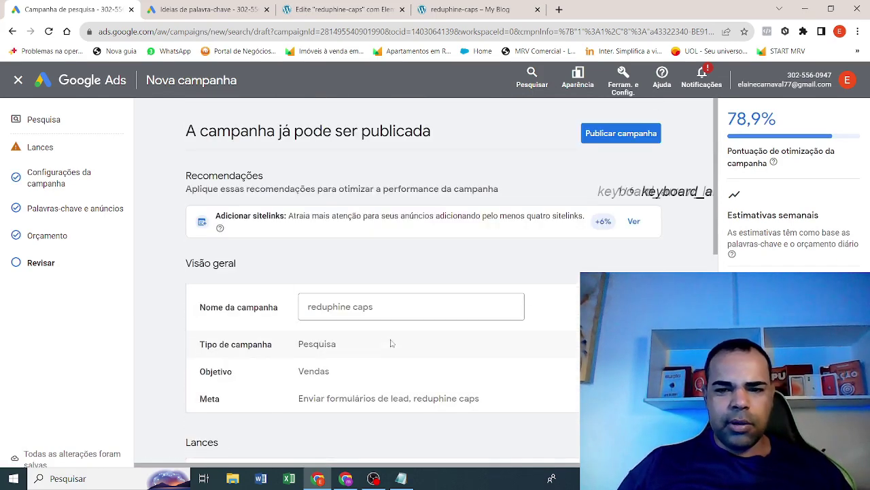
left_click(651, 140)
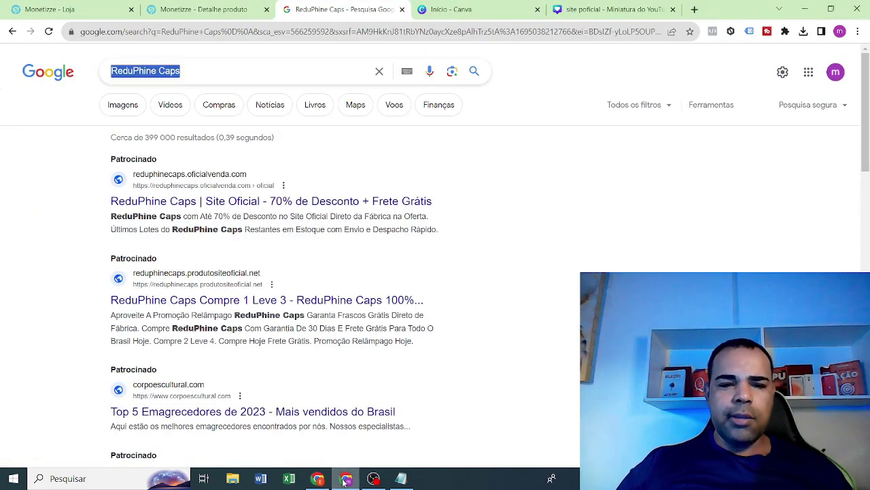
- Switch to the ReduPhine Caps Google search and examine the description text of the first sponsored result
left_click(345, 478)
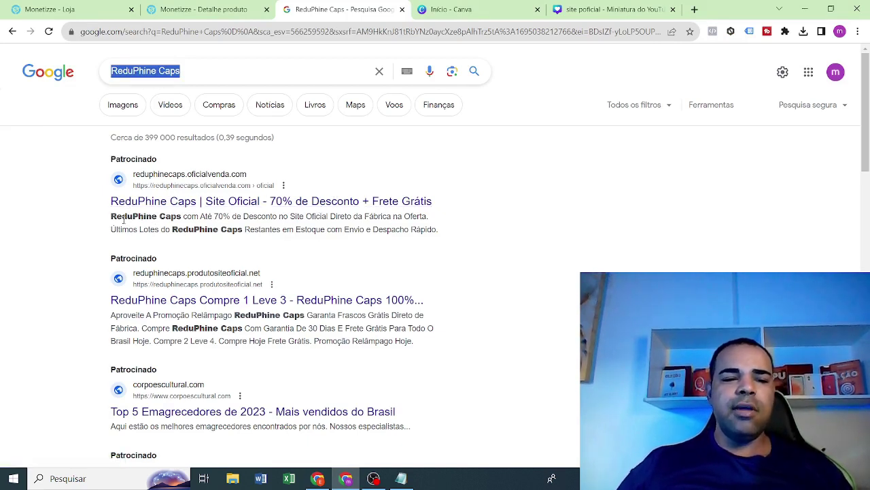
left_click_drag(123, 219, 175, 233)
left_click(493, 272)
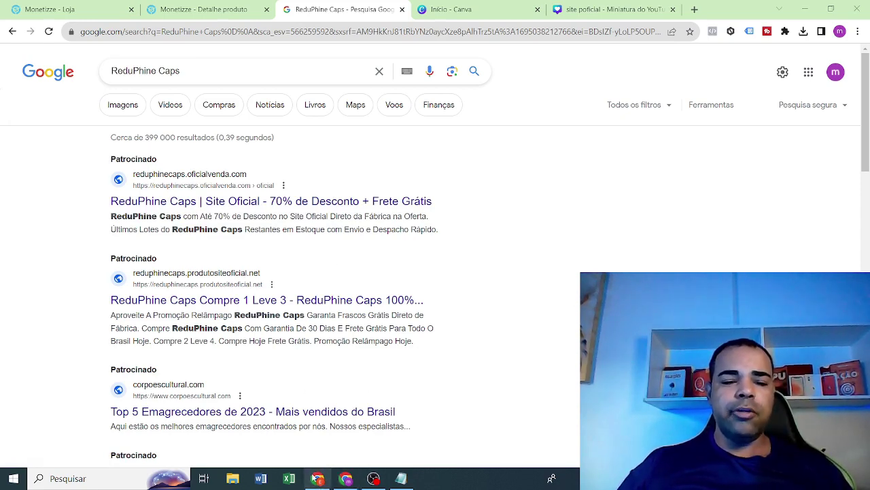
- Return to Google Ads and start a new callout asset (Frase de destaque) for the reduphine caps campaign
left_click(317, 478)
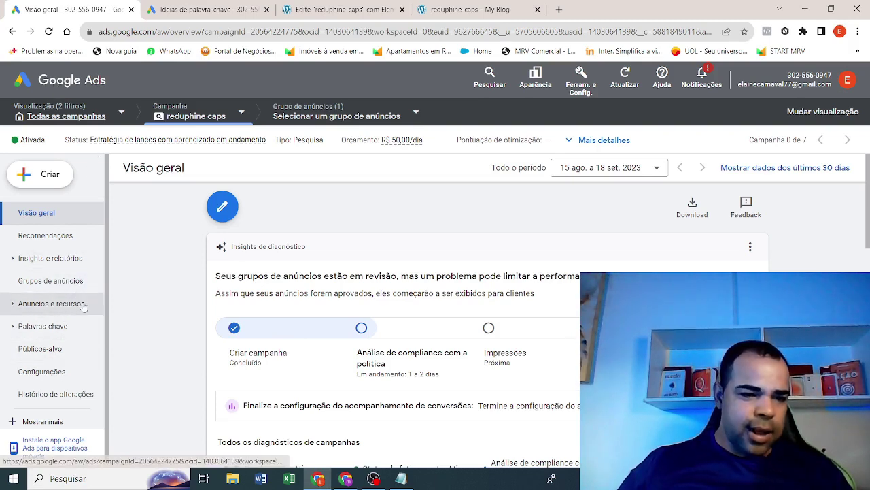
left_click(51, 303)
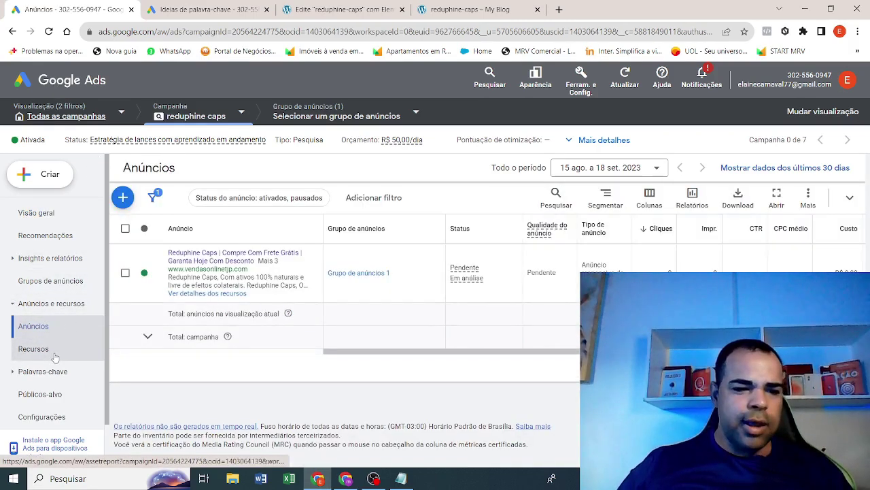
left_click(34, 349)
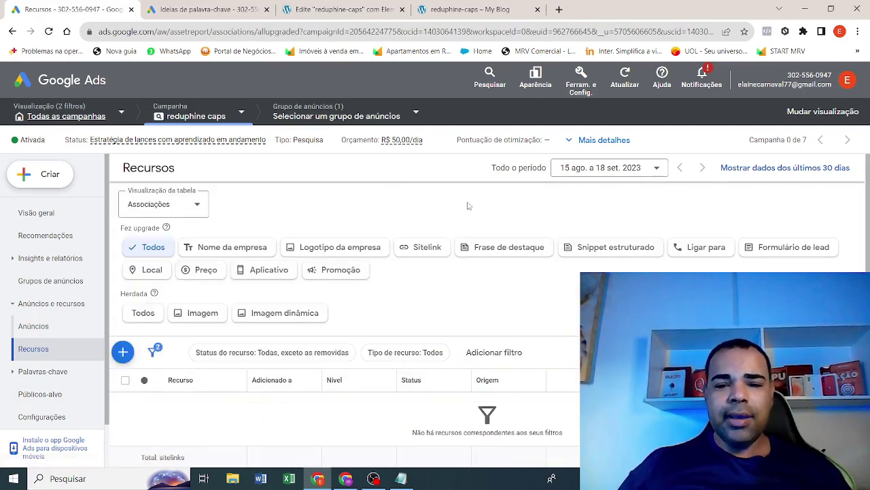
left_click(481, 249)
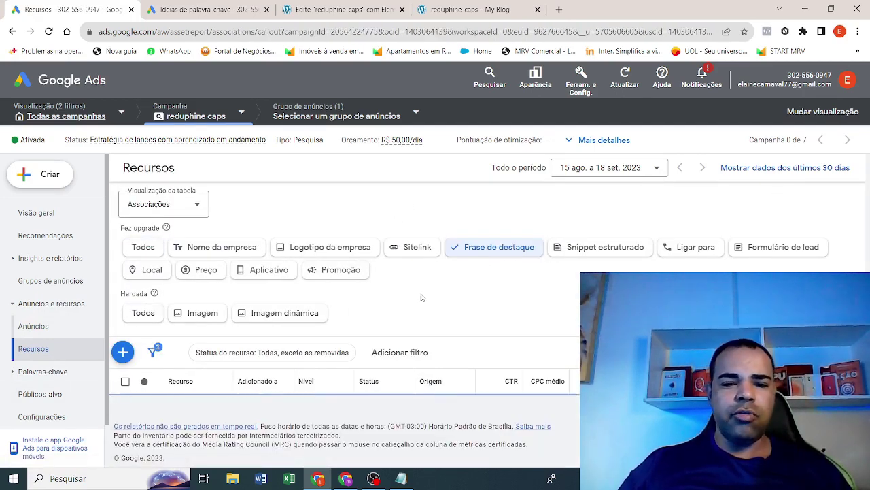
left_click(124, 353)
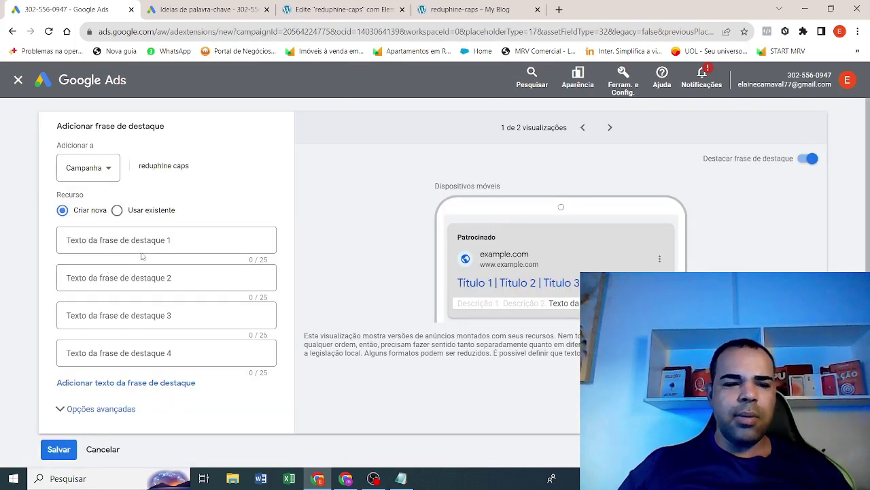
- Enter "Reduphine Caps" as the first callout text
left_click(145, 240)
type("Red")
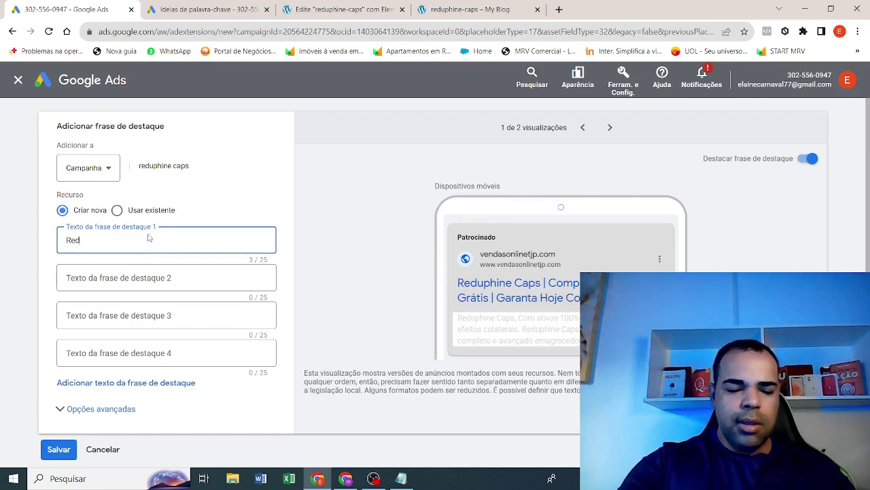
type("uphine")
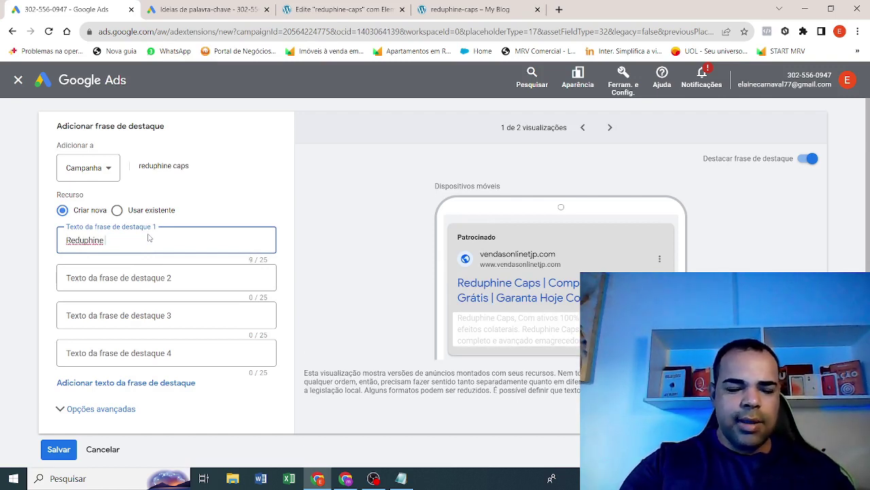
type(" Caps")
- Enter "ReduphineCaps SiteOficial" as the second callout text, leaving out spaces to fit the 25-character limit
left_click(146, 280)
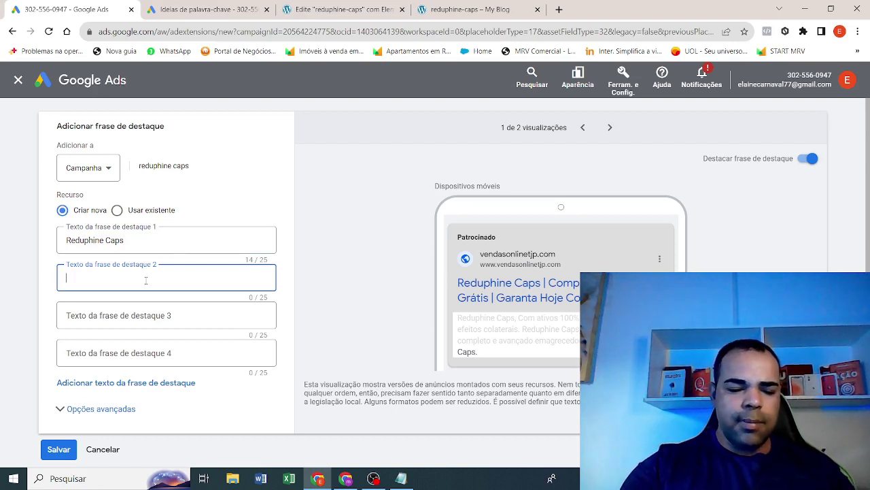
type("Reduphi")
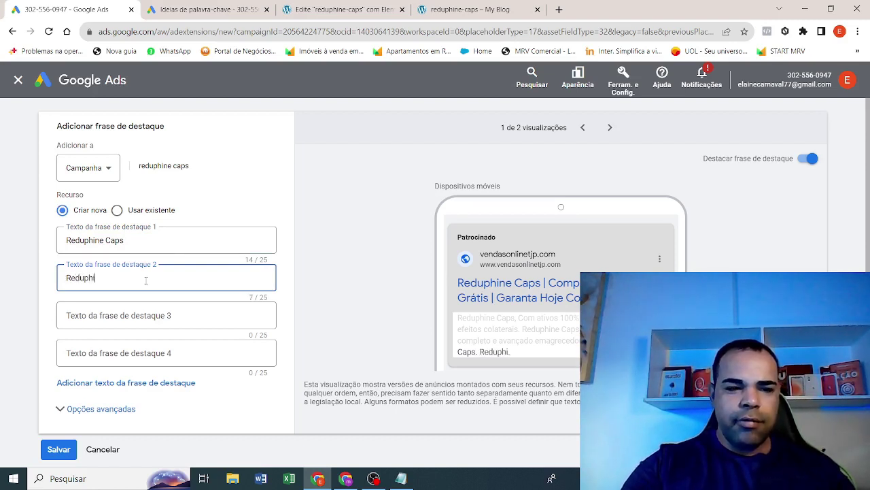
type("ne Ca")
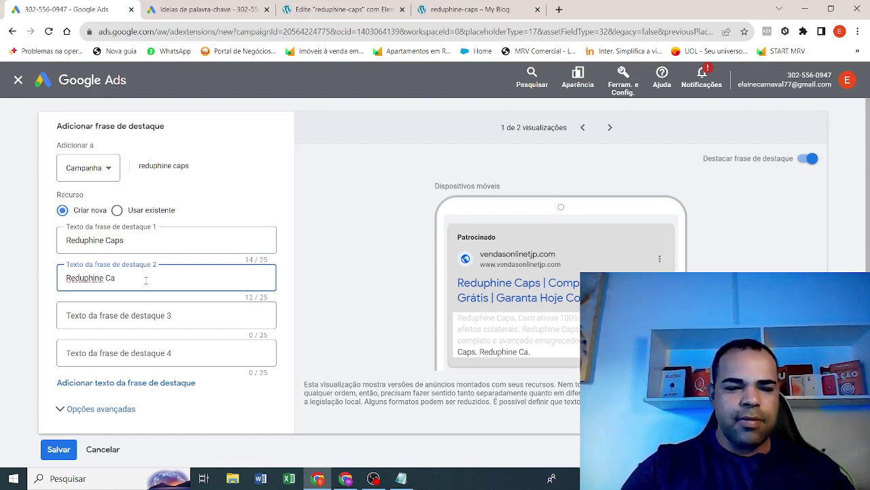
type("ps Site Ofc")
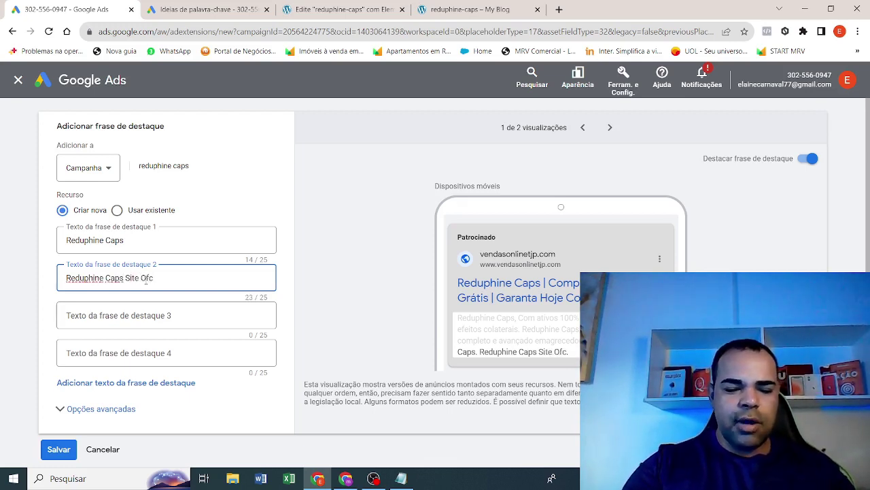
type("ial")
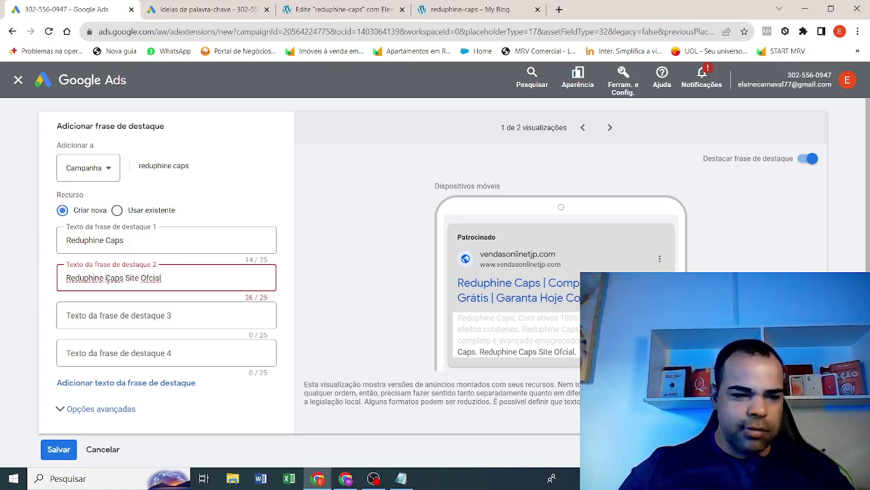
left_click(104, 277)
key("BackSpace")
left_click(261, 209)
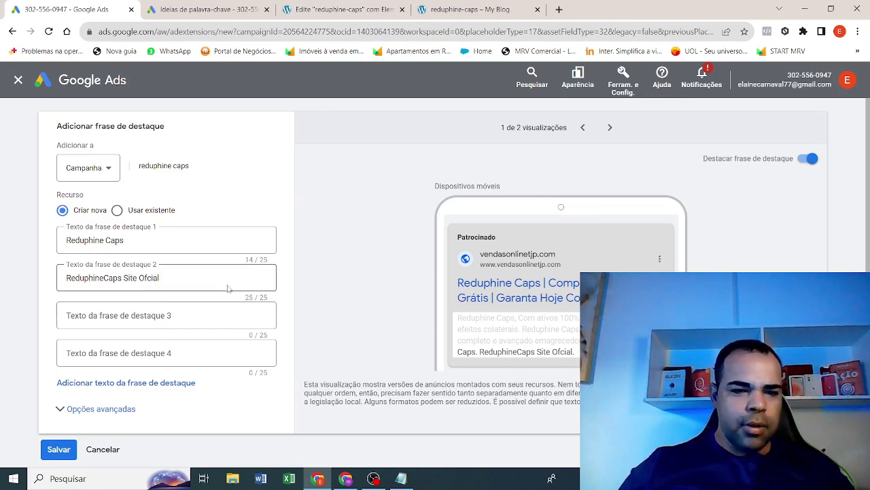
left_click(147, 279)
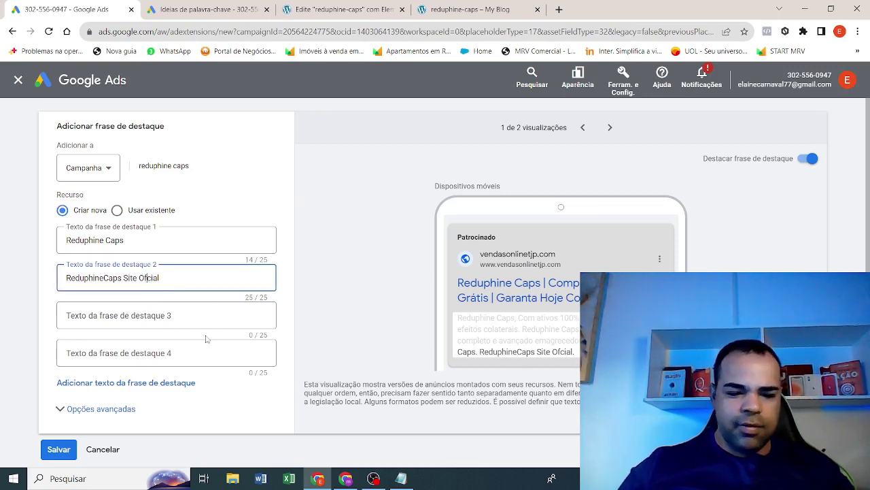
type("i")
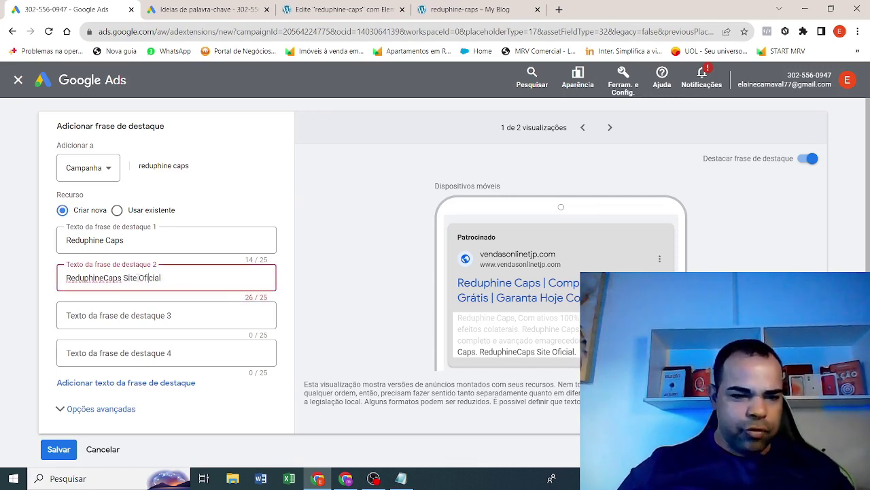
left_click(139, 278)
key("BackSpace")
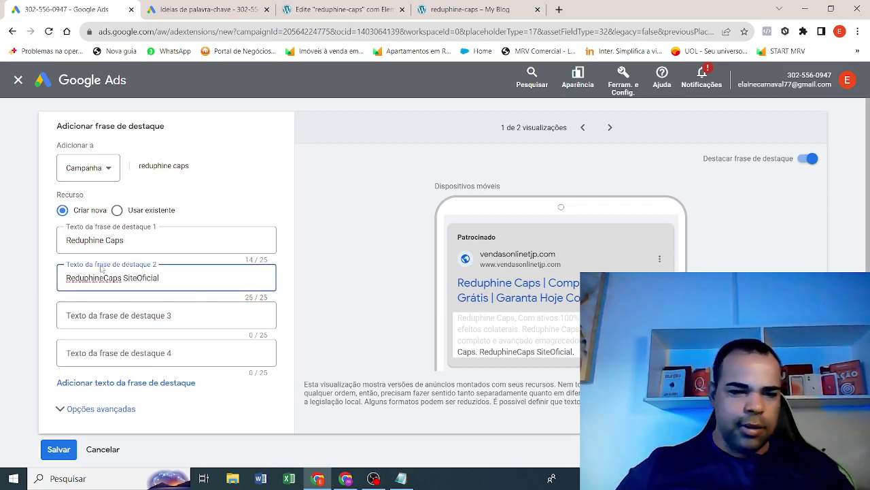
- Enter "Oferta Por Tempo Limitado" as the third callout text
left_click(68, 306)
type("Oferta po")
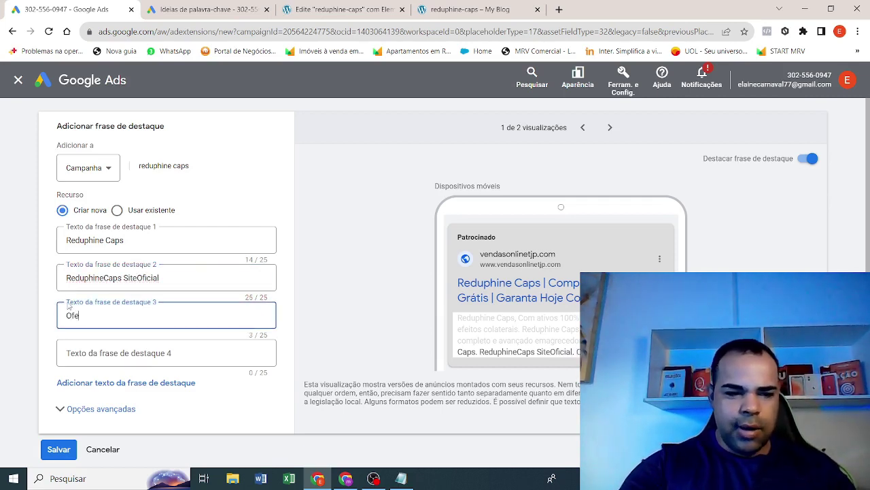
key("BackSpace")
key("BackSpace")
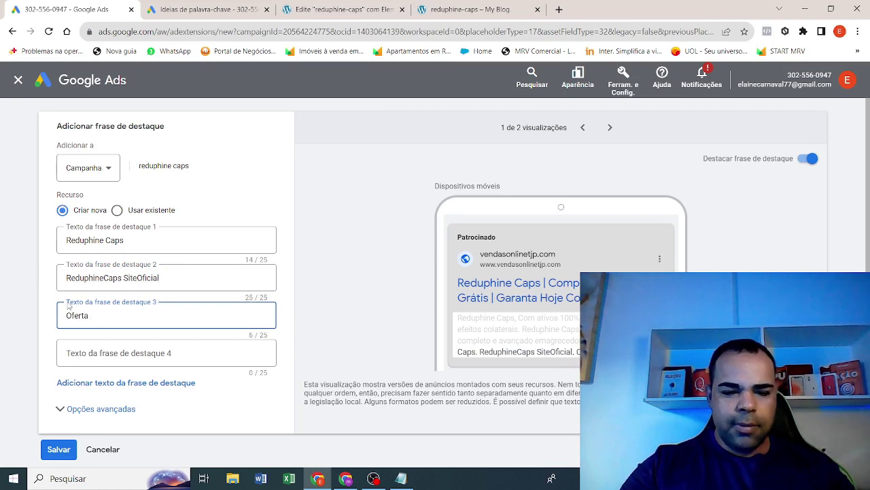
type("Por")
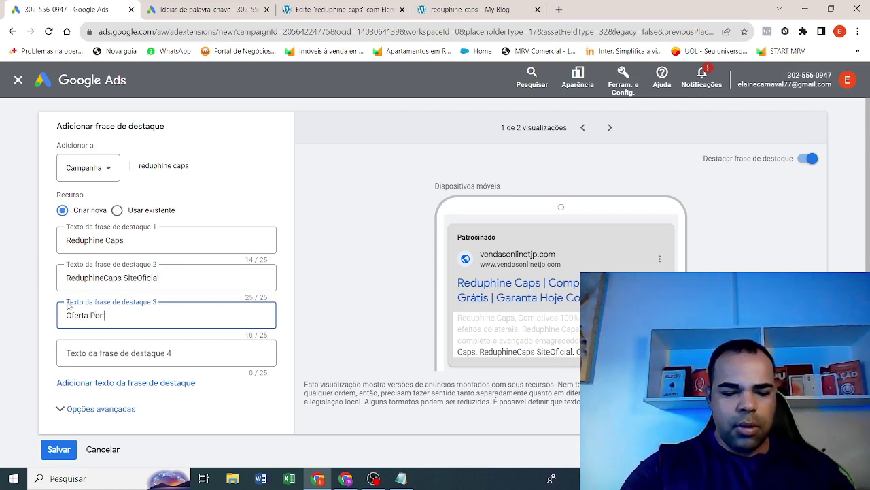
type(" Tempo Limitado")
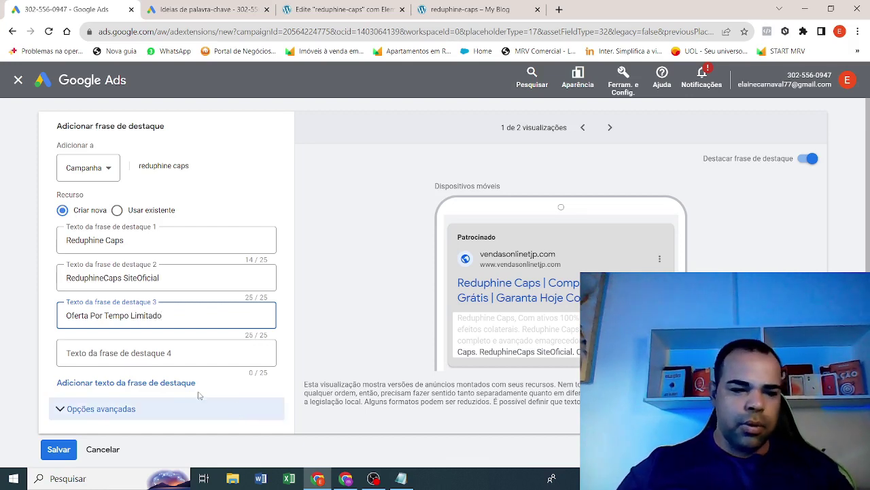
- Enter "Garanta Hoje O Seu" as the fourth callout text
left_click(183, 351)
type("Gar")
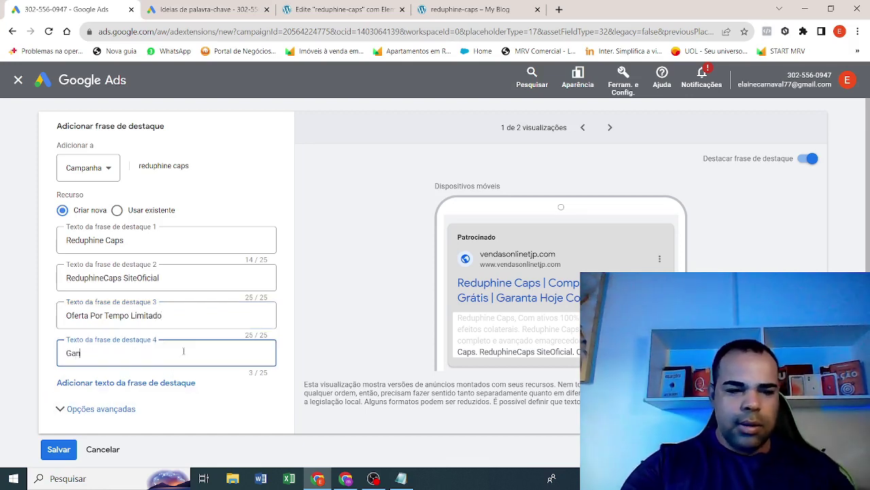
type("ranta")
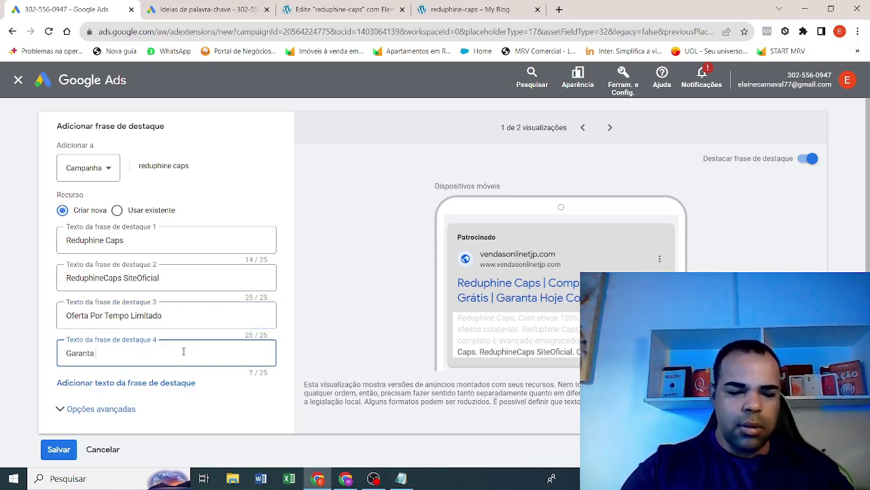
type(" Hoje O Seu")
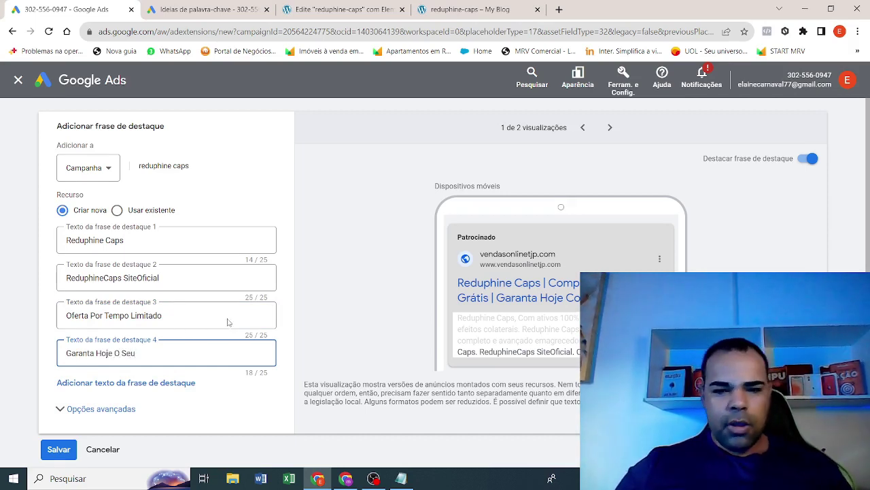
left_click(286, 212)
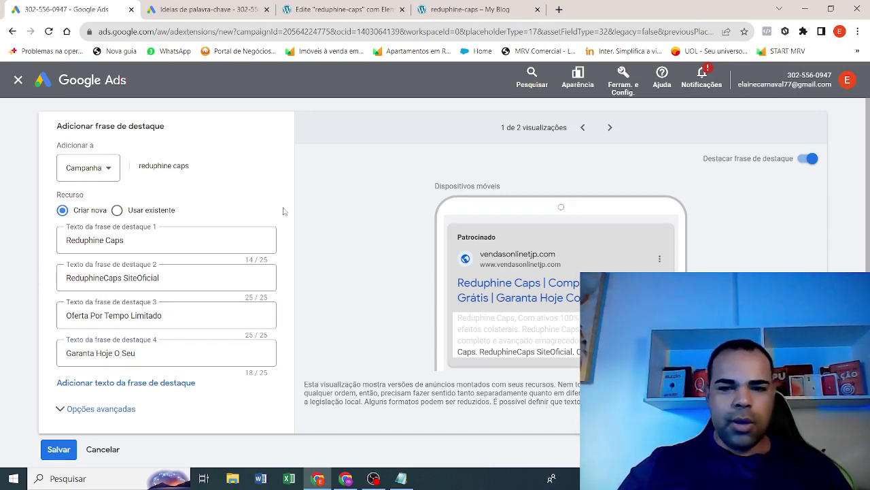
- Check the four callouts in the desktop ad preview and save them to the reduphine caps campaign
left_click(609, 128)
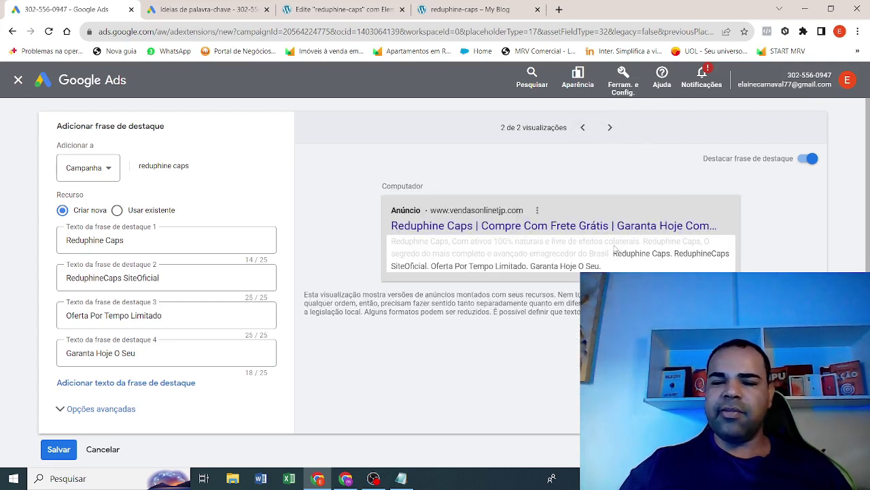
left_click_drag(615, 248, 626, 267)
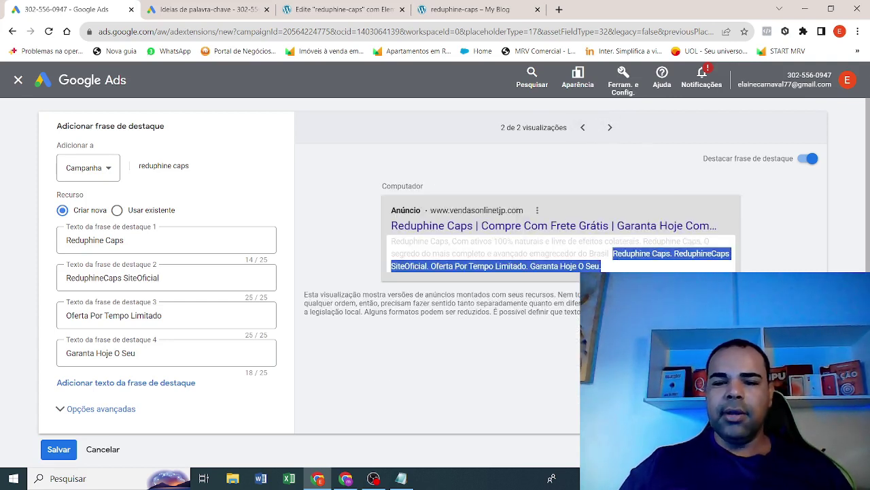
left_click(59, 449)
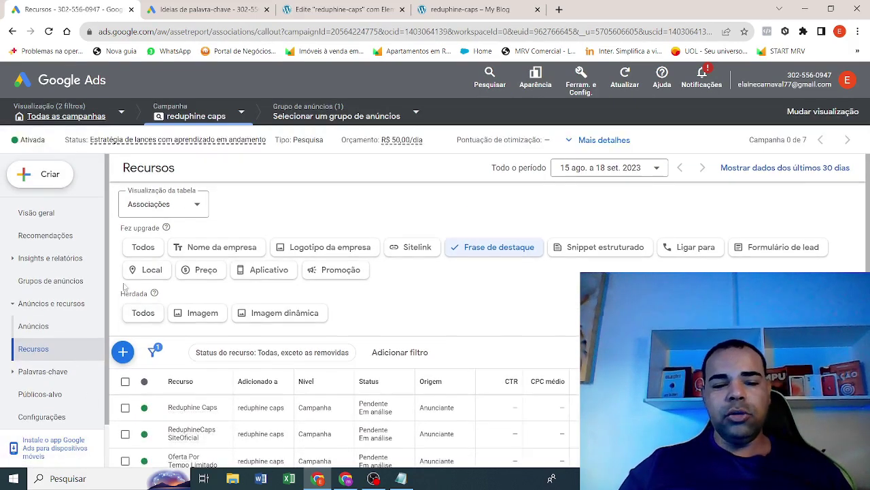
scroll(229, 310, "down", 2)
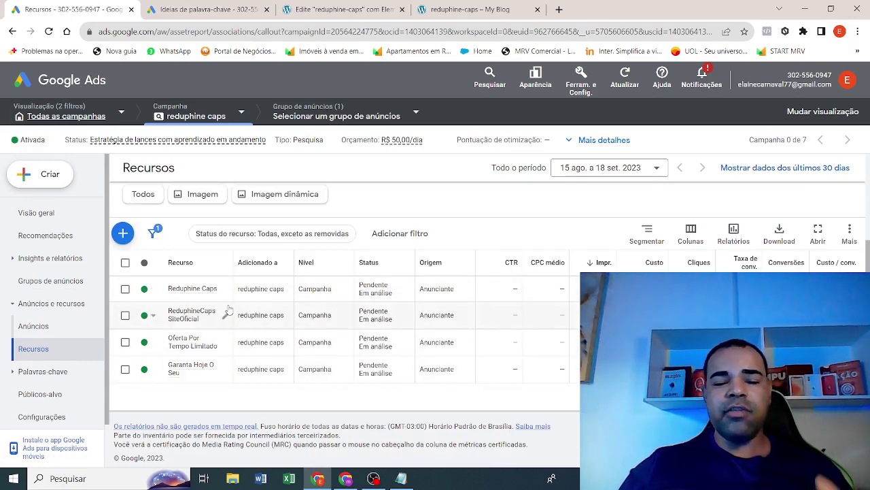
- Apply the existing 2023 negative keyword list to the reduphine caps campaign and save it
left_click(58, 373)
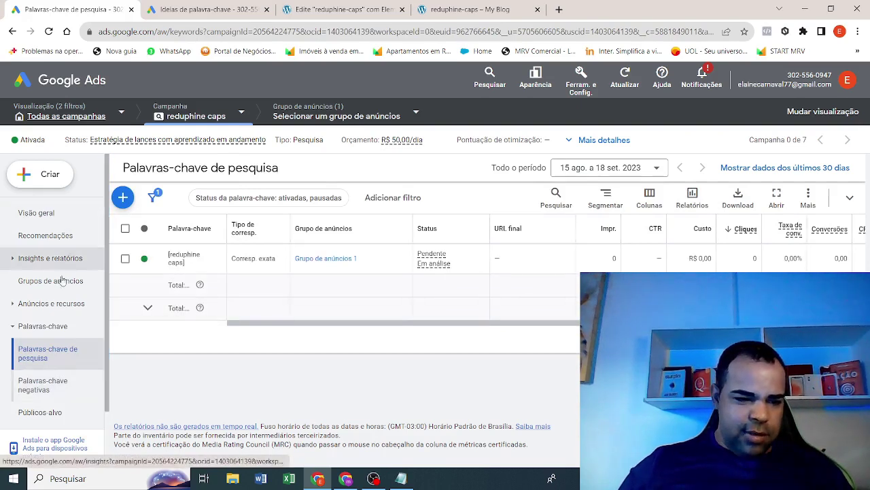
left_click(43, 386)
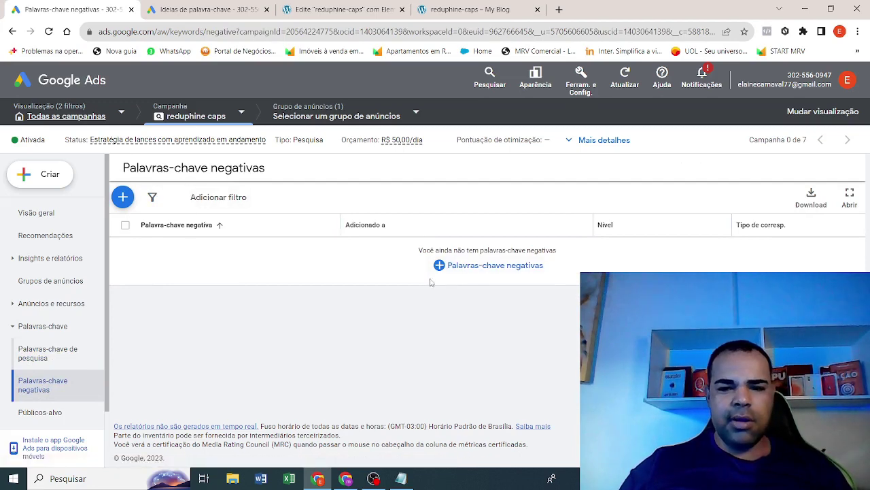
left_click(122, 200)
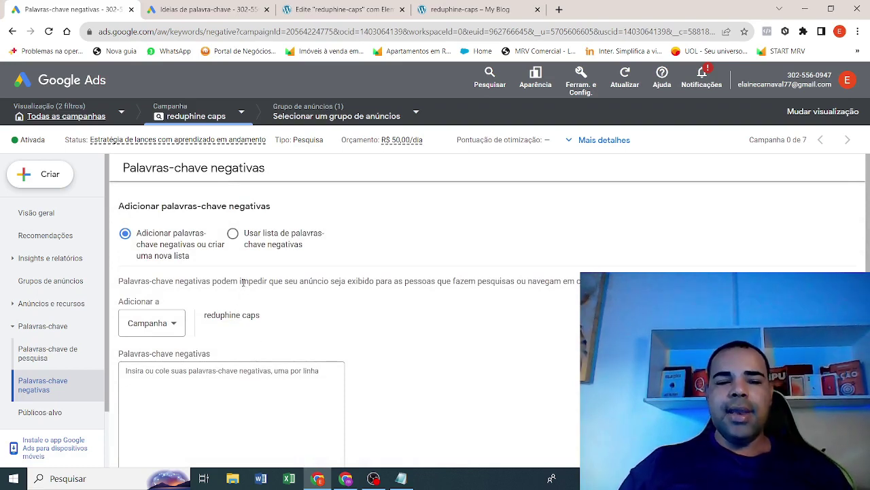
left_click(232, 238)
scroll(231, 306, "down", 2)
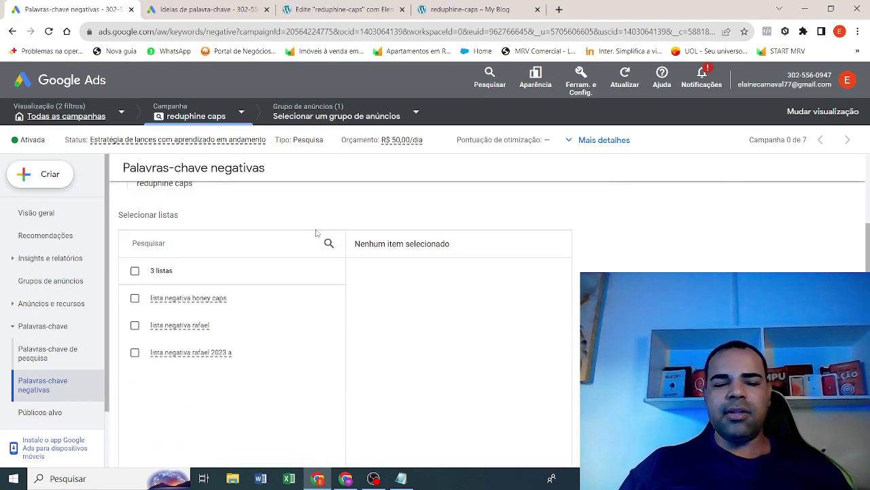
left_click(134, 352)
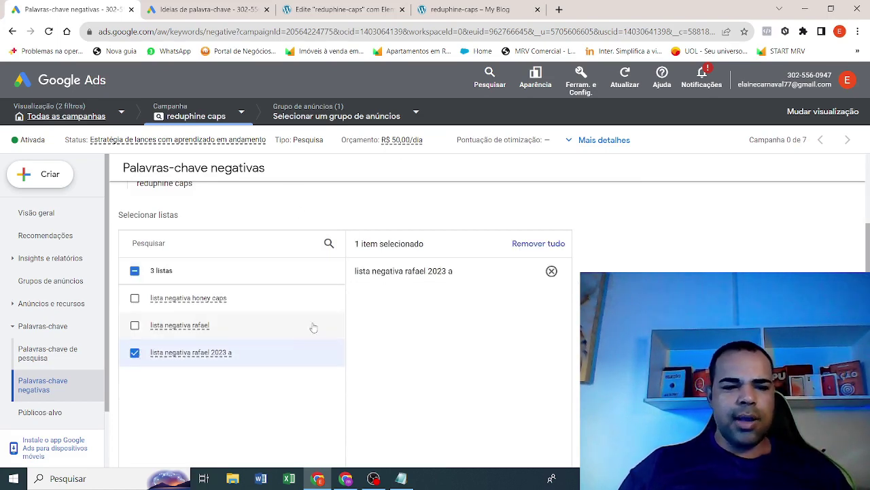
scroll(204, 289, "up", 2)
scroll(258, 303, "down", 5)
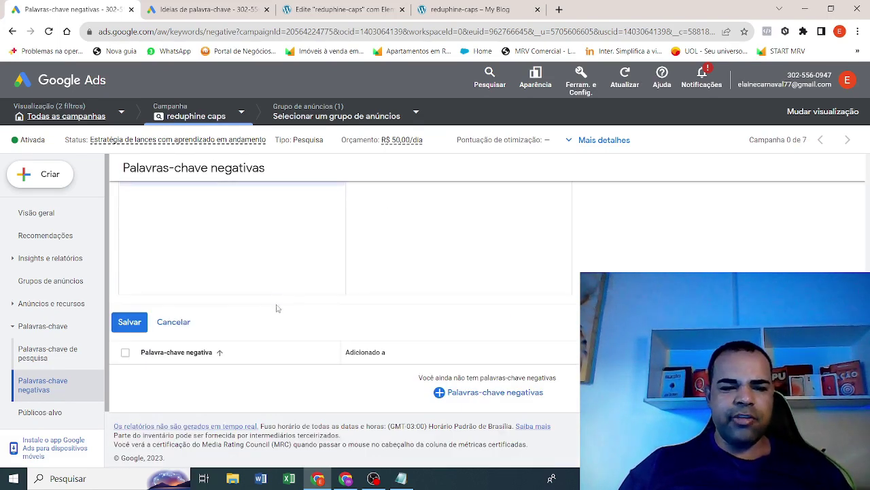
left_click(135, 321)
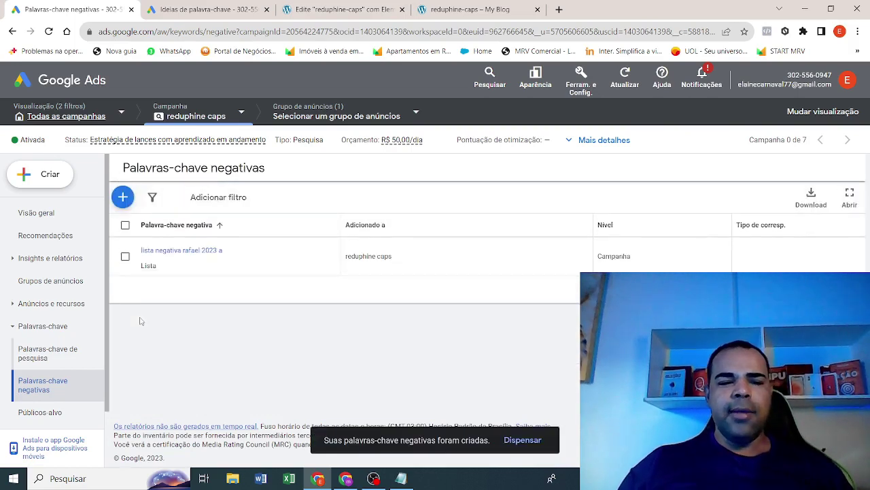
- Switch to the Google results for ReduPhine Caps and bring up the related search suggestions
left_click(41, 214)
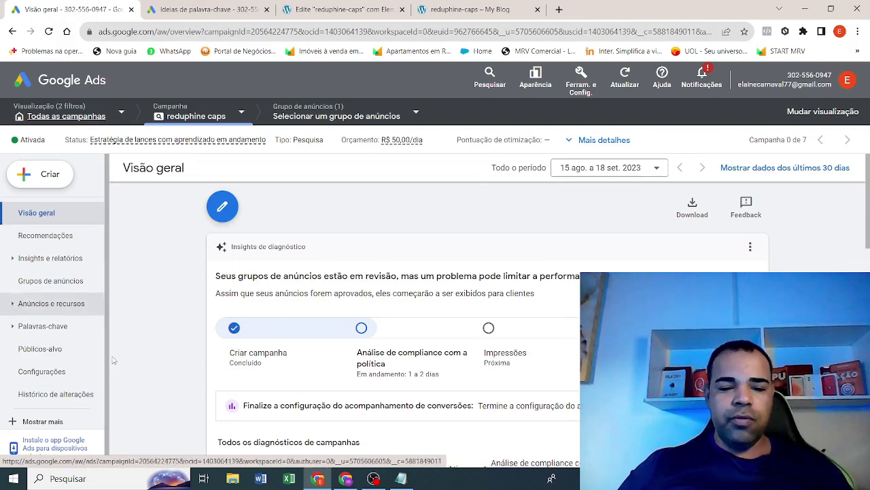
left_click(344, 478)
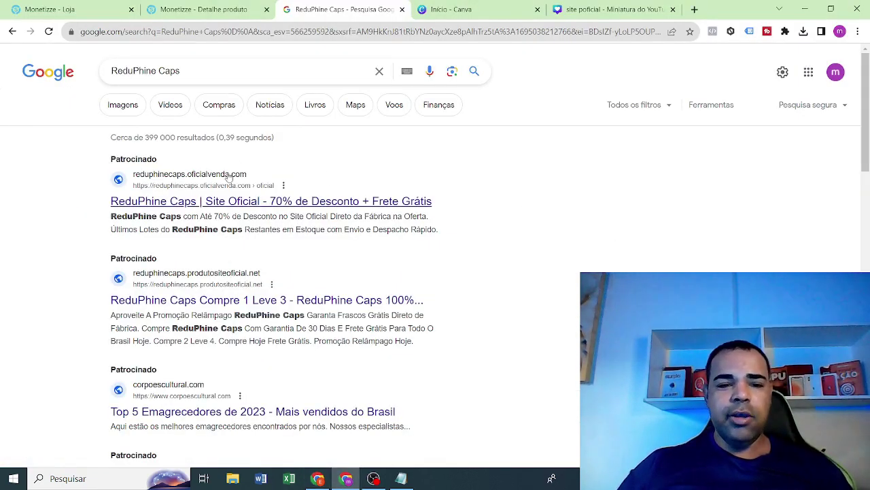
left_click(269, 71)
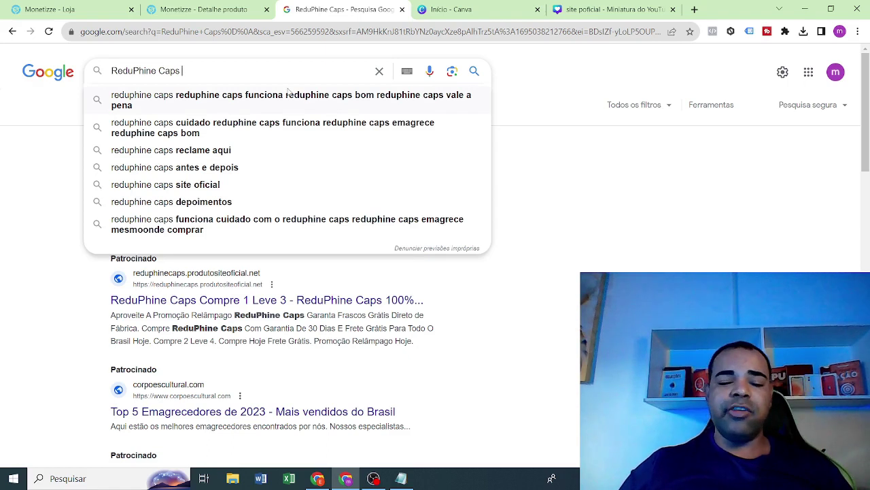
- Switch to Notepad and cut the whole conversion event snippet out of the untitled note
left_click(402, 478)
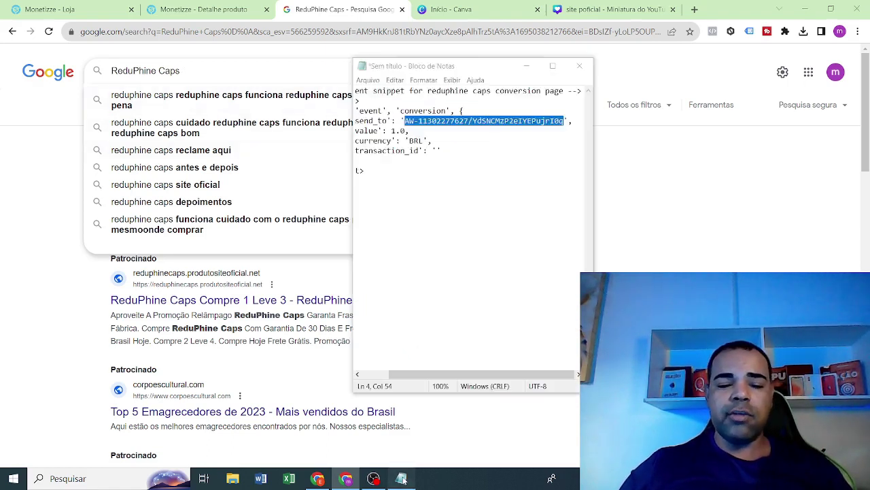
left_click_drag(424, 184, 345, 86)
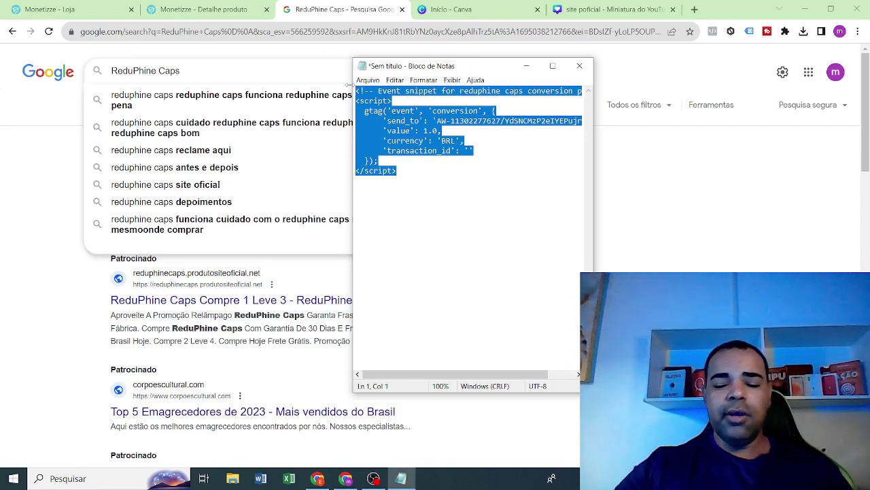
key("ctrl+x")
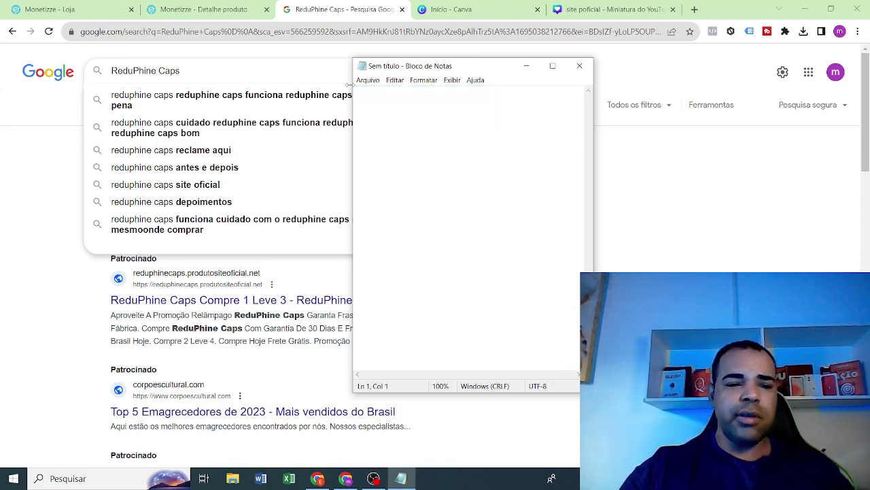
- List "reclame aqui", "antes e depois" and "depoimentos" on separate lines in the empty note
type("reclame ")
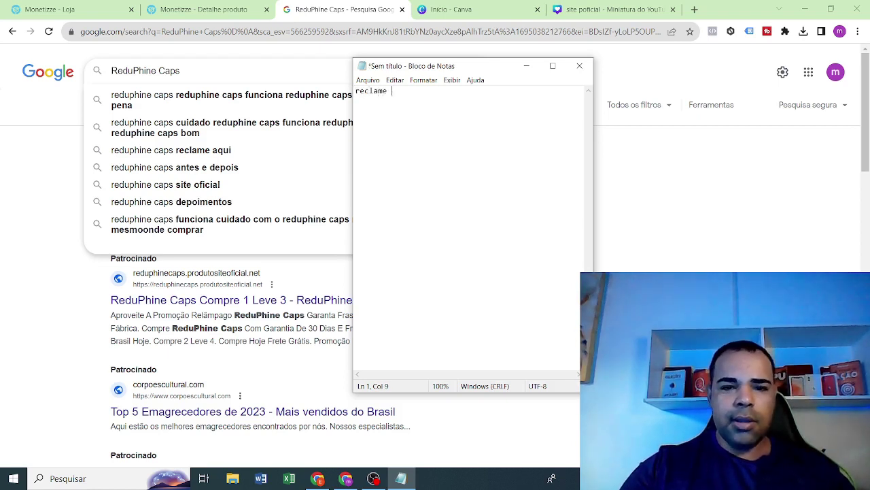
type("aqui ")
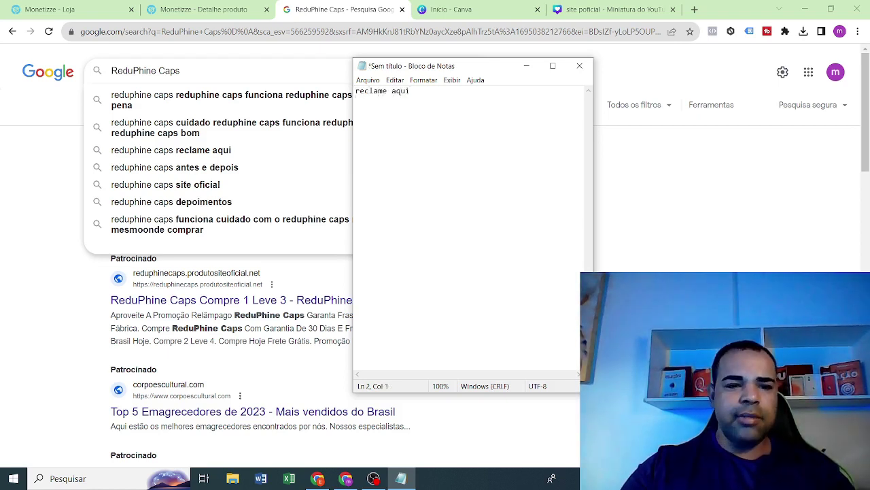
type("antes ")
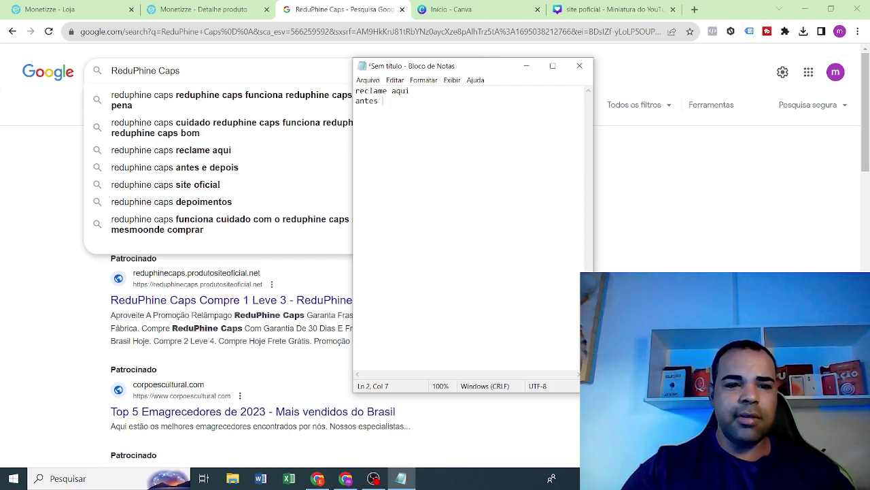
type("e depois")
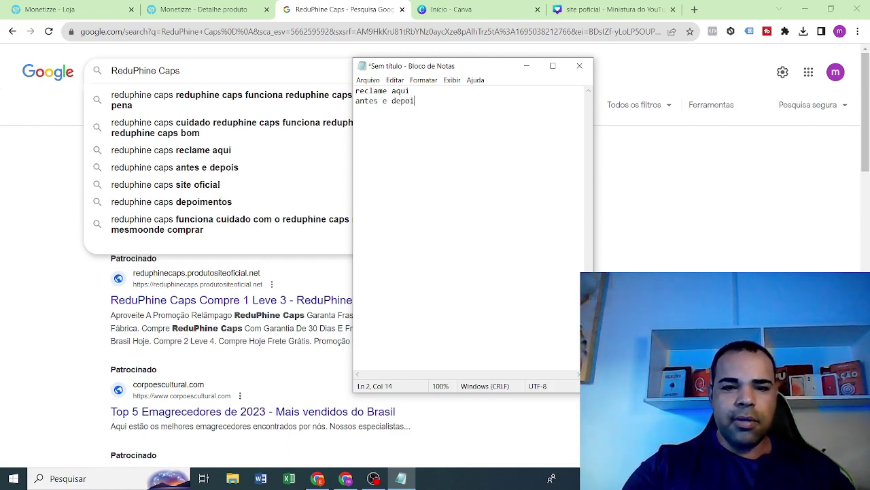
key("Return")
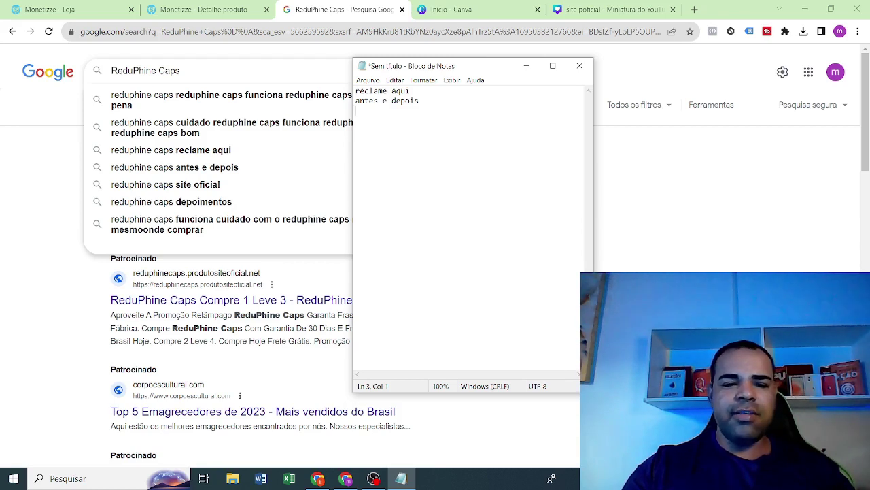
type("depoimen")
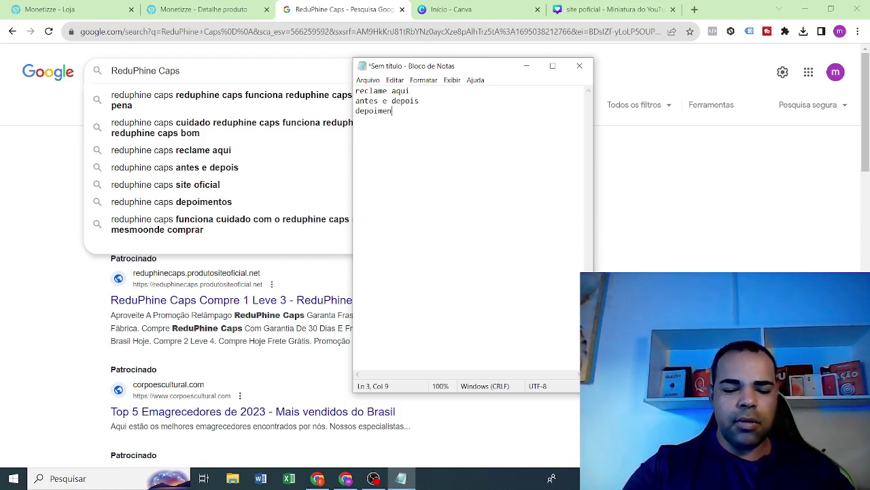
type("tos")
key("Return")
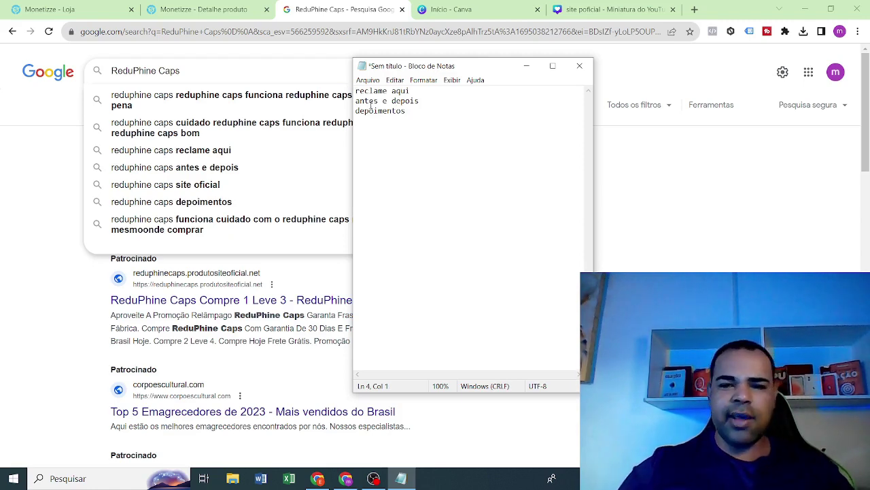
- Return to the Google search and examine the suggestions for "ReduPhine Caps" followed by each of the letters a, b, c and d
left_click(657, 158)
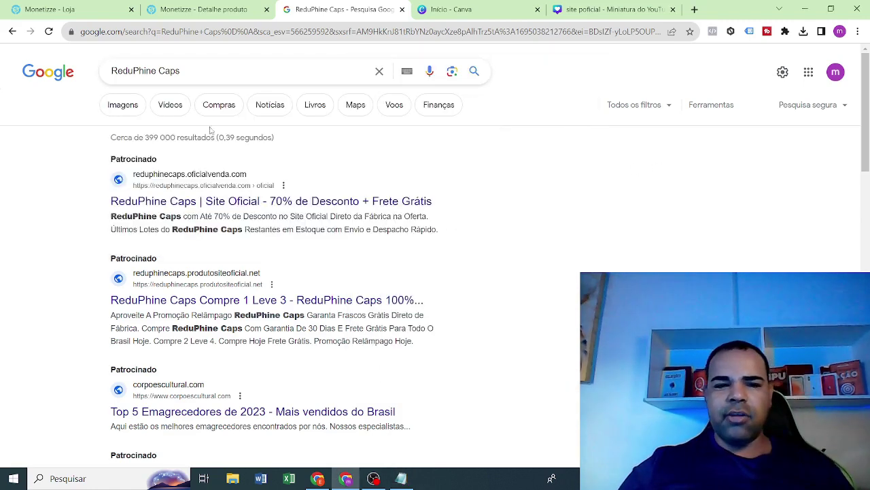
left_click(220, 72)
type("a")
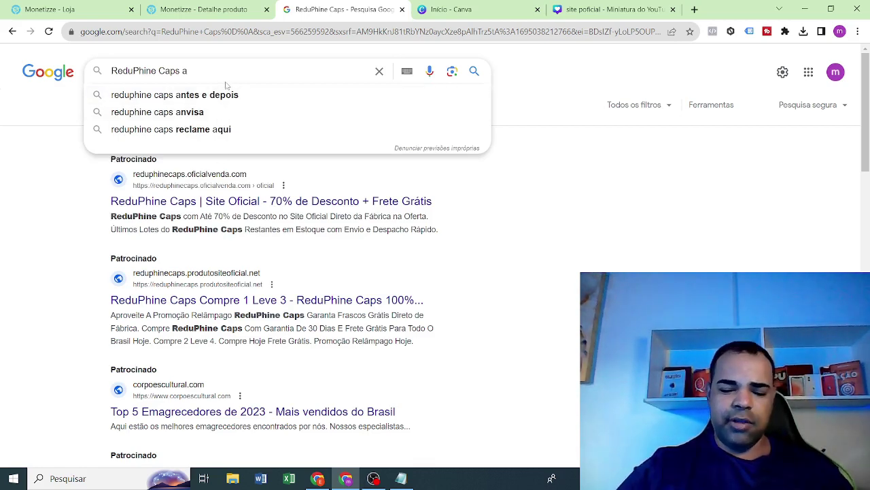
key("BackSpace")
type("b")
key("BackSpace")
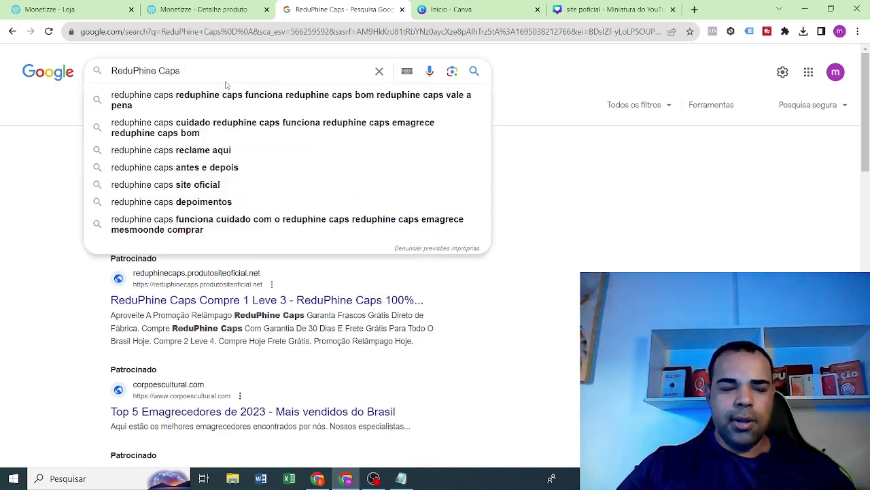
type("c")
key("BackSpace")
type("d")
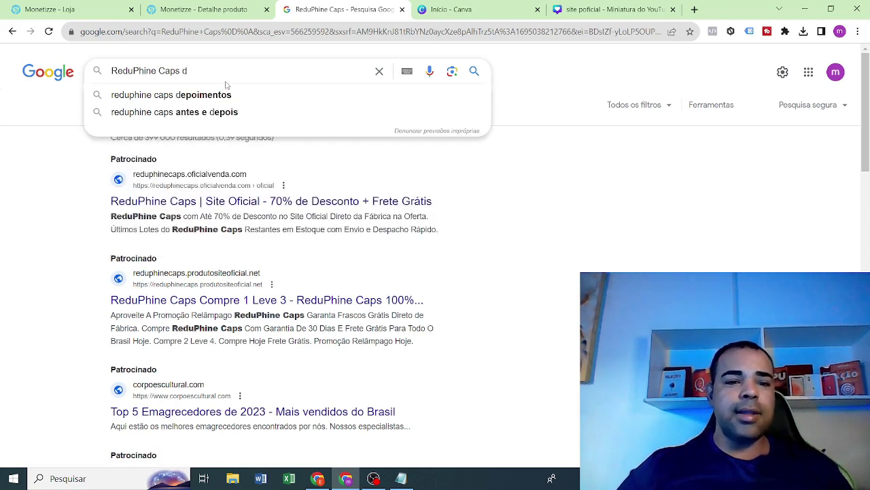
key("BackSpace")
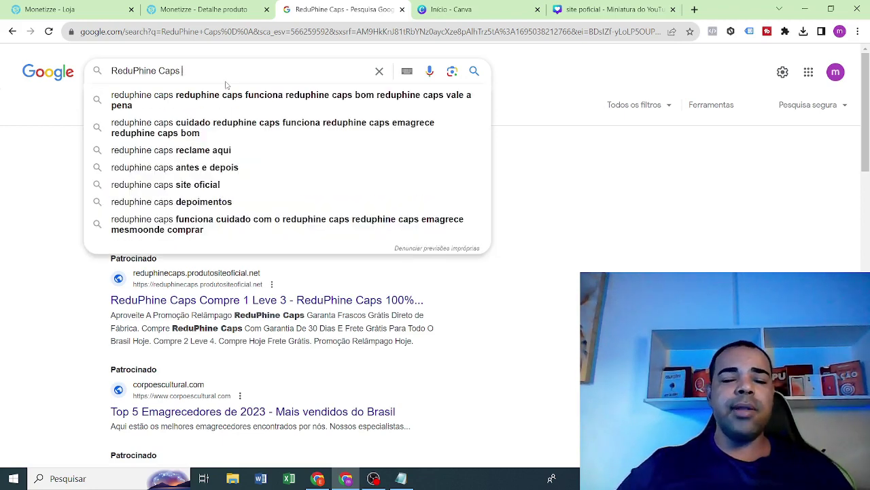
- Copy the three negative keyword lines from the Notepad note
left_click(401, 478)
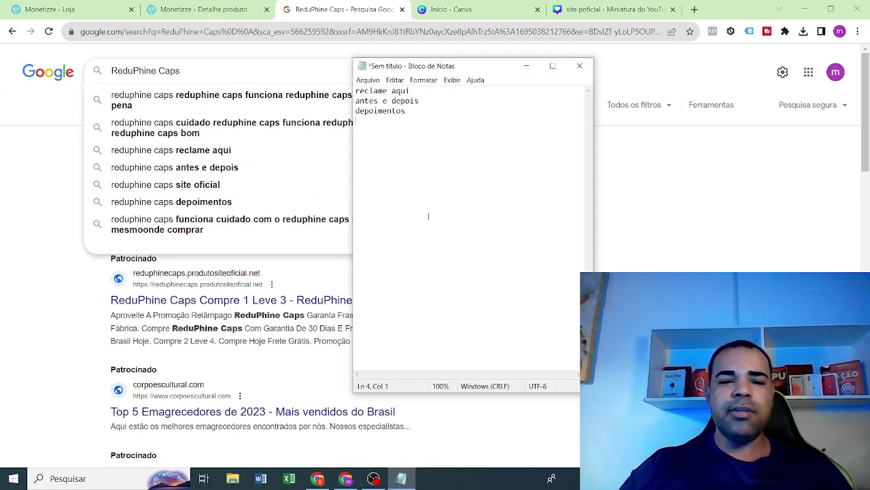
left_click_drag(429, 154, 357, 89)
right_click(374, 93)
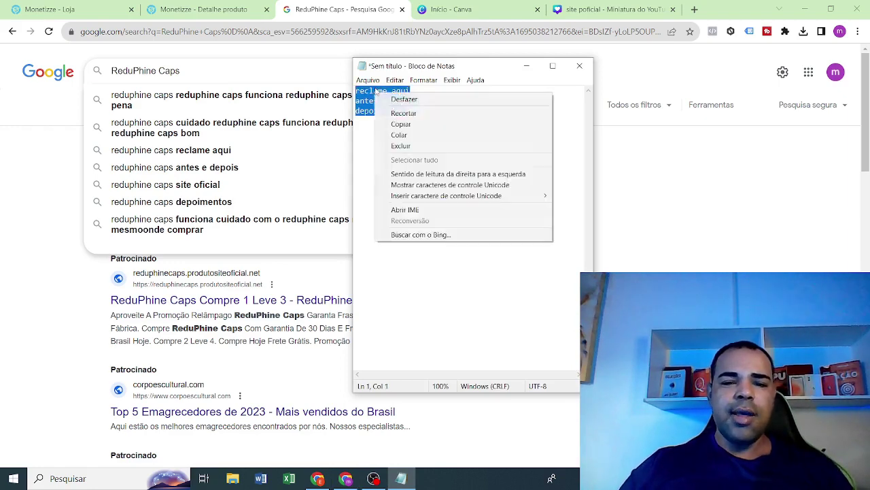
left_click(421, 124)
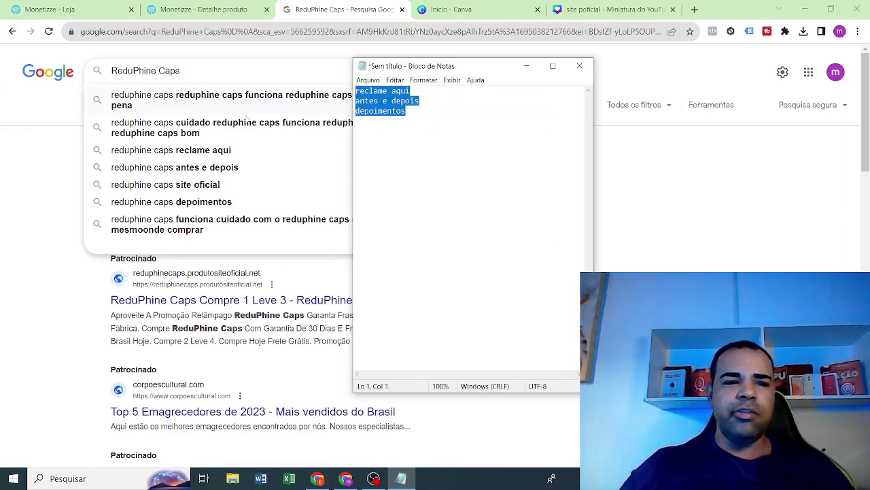
- Switch to Google Ads and paste the three copied terms as new negative keywords for the reduphine caps campaign
left_click(318, 478)
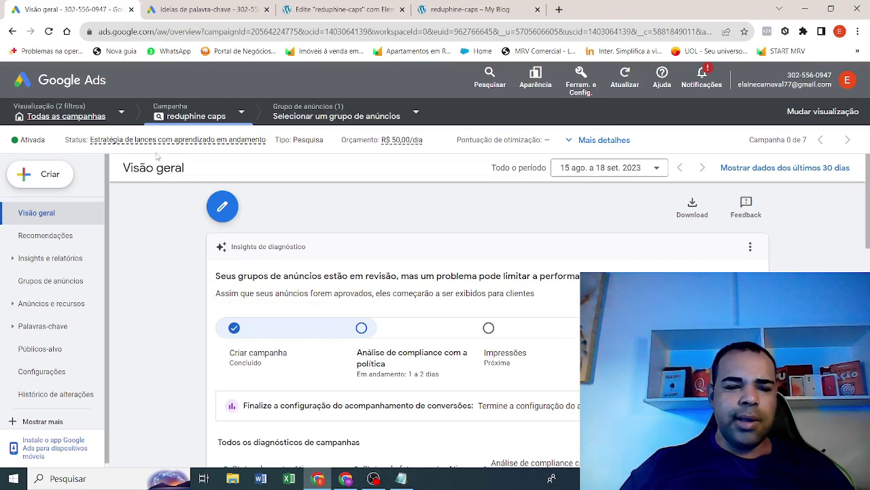
left_click(43, 327)
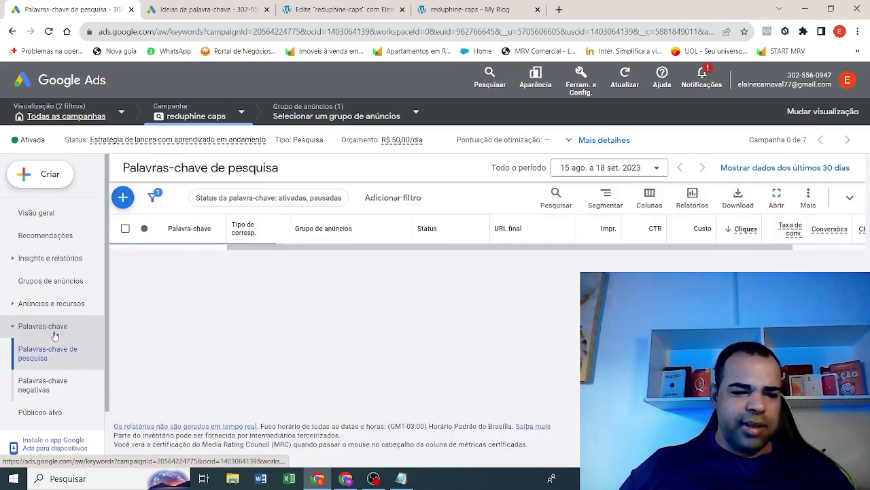
left_click(59, 393)
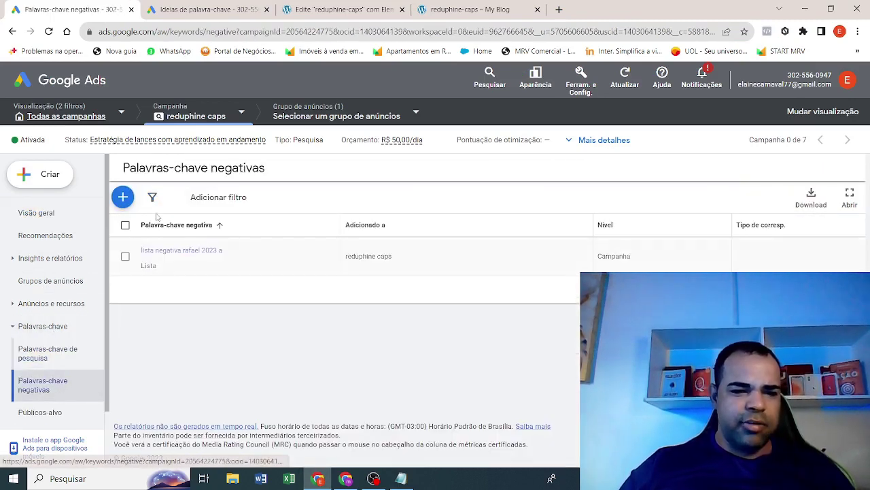
left_click(123, 197)
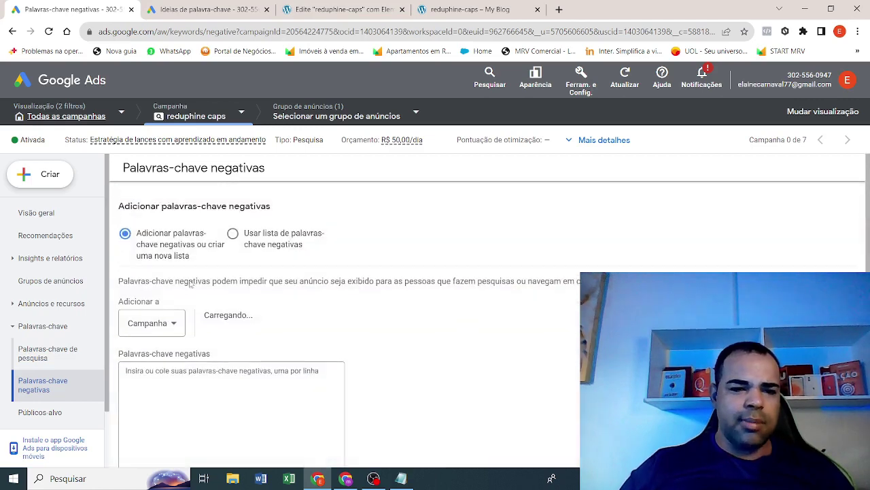
right_click(181, 376)
left_click(196, 289)
scroll(326, 299, "down", 2)
scroll(313, 310, "up", 1)
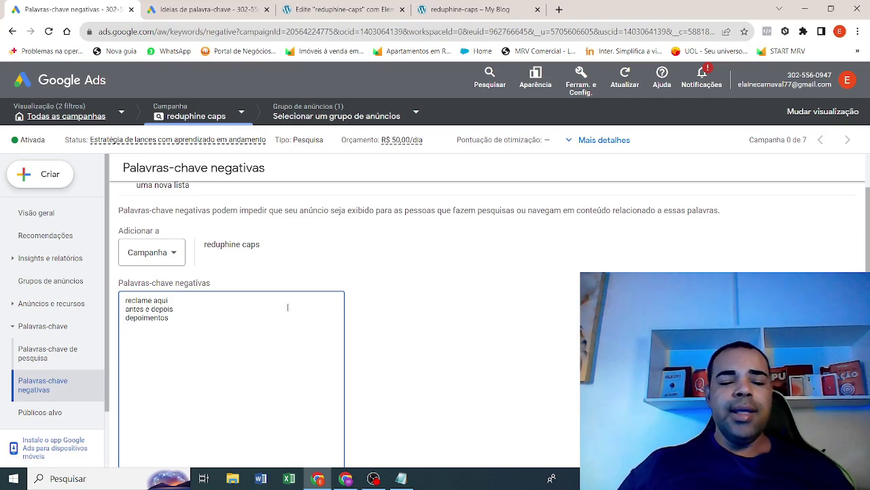
- Switch back to the Google search and review the suggestions for ReduPhine Caps once more
left_click(345, 478)
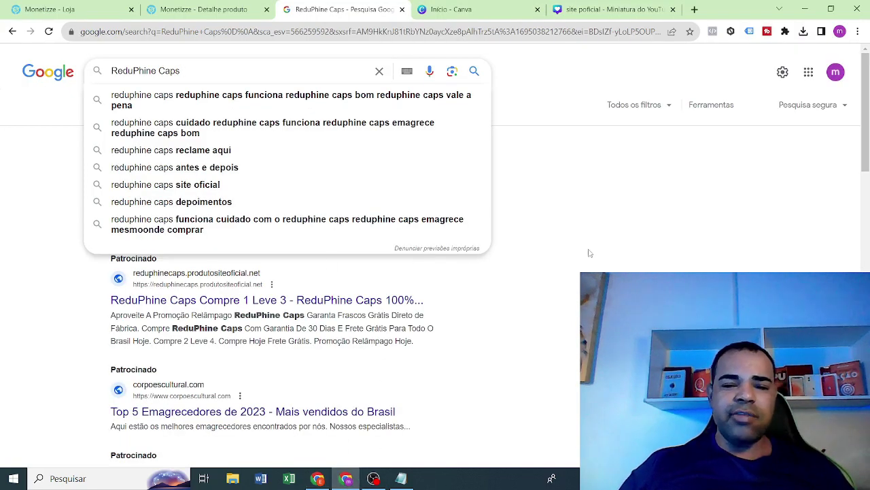
left_click(226, 70)
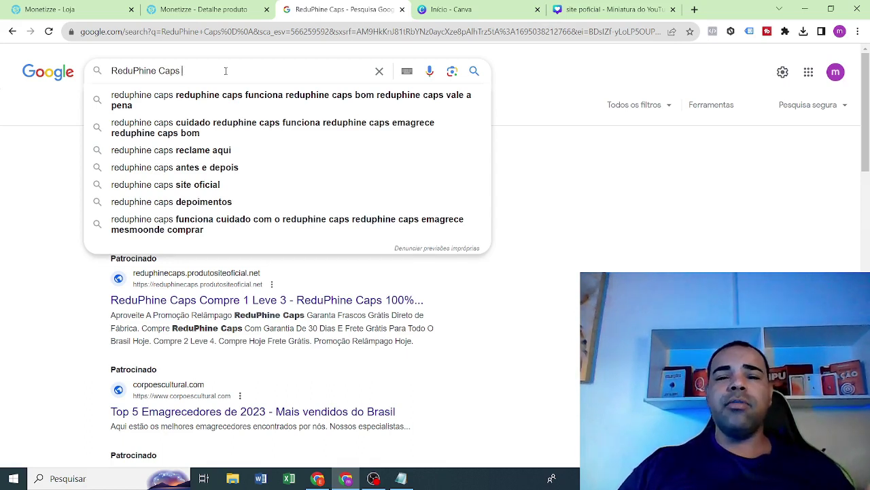
left_click(617, 183)
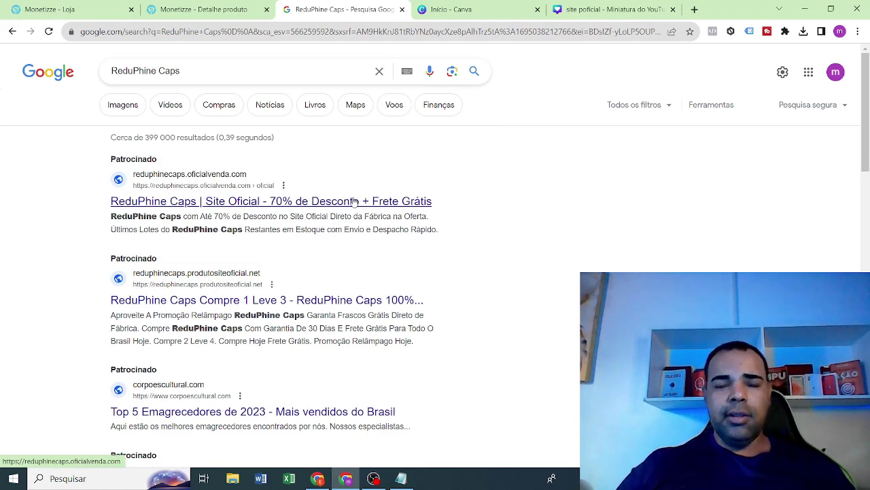